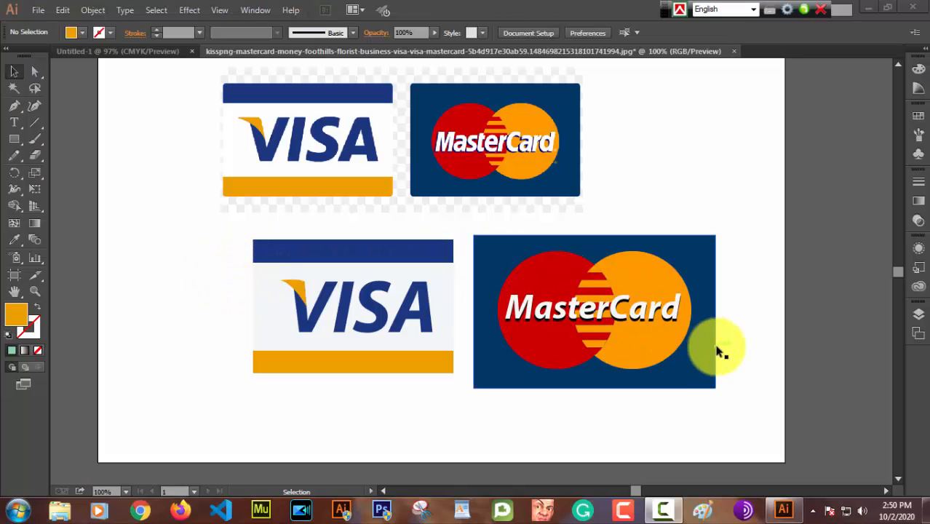
Step: Delete the MasterCard and Visa vector copies below the reference image
{"action": "left_click", "coordinate": [197, 235]}
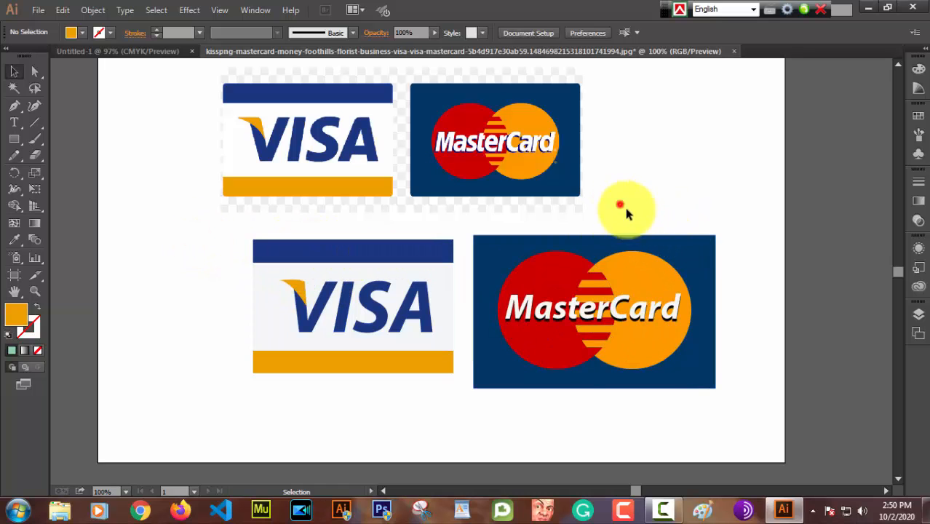
{"action": "left_click_drag", "start_coordinate": [620, 205], "coordinate": [727, 403]}
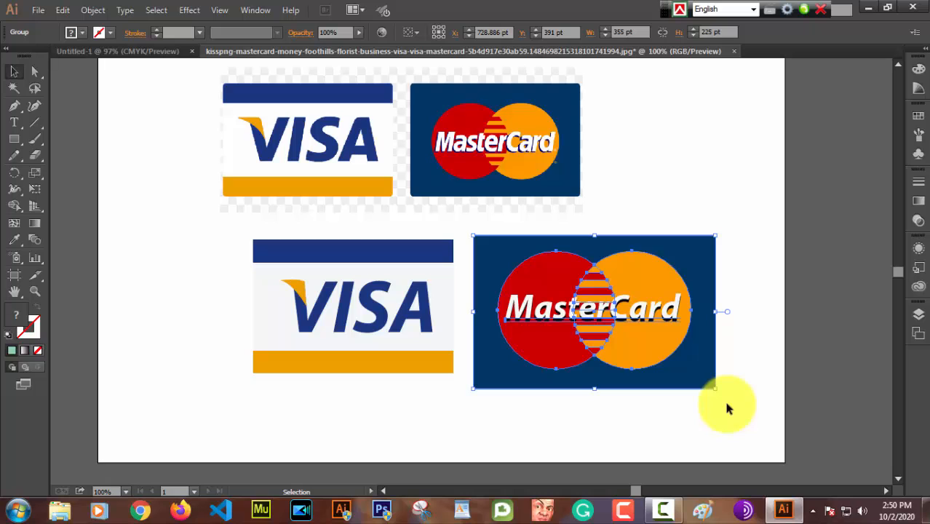
{"action": "key", "text": "Delete"}
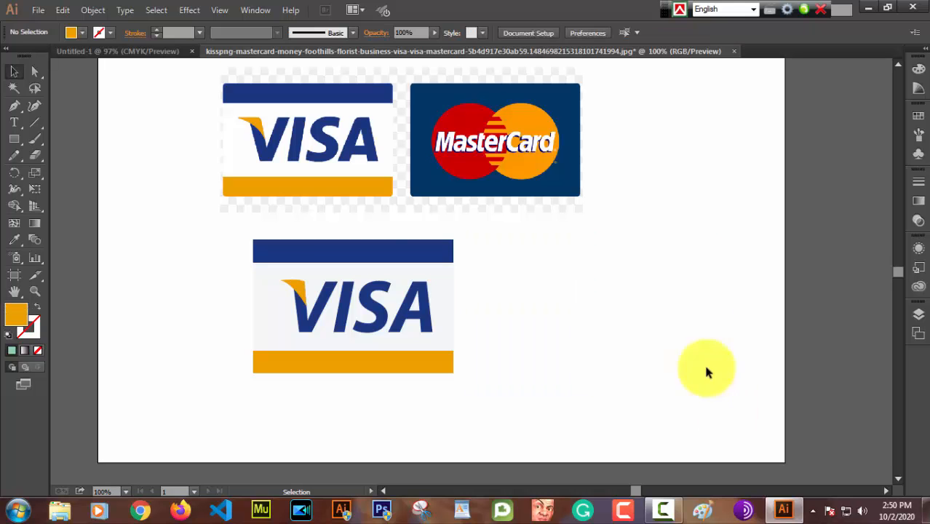
{"action": "left_click_drag", "start_coordinate": [204, 234], "coordinate": [489, 385]}
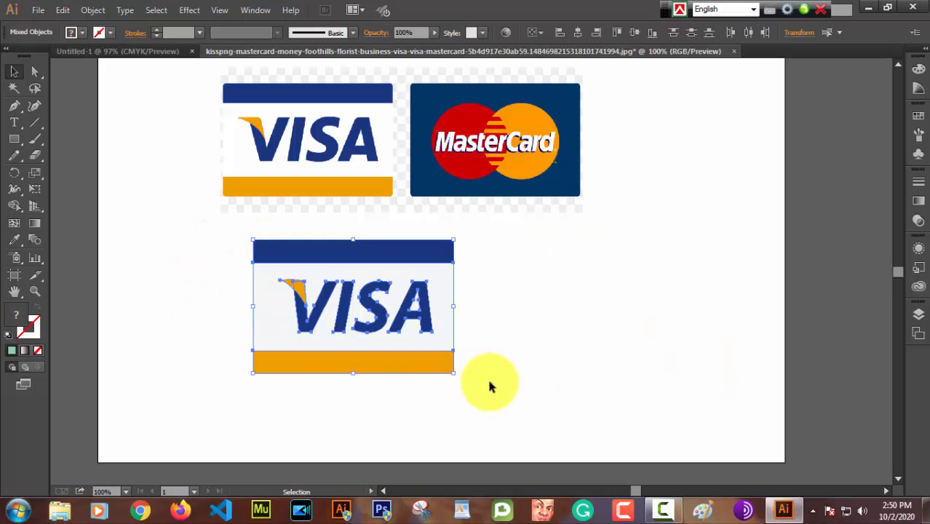
{"action": "key", "text": "Delete"}
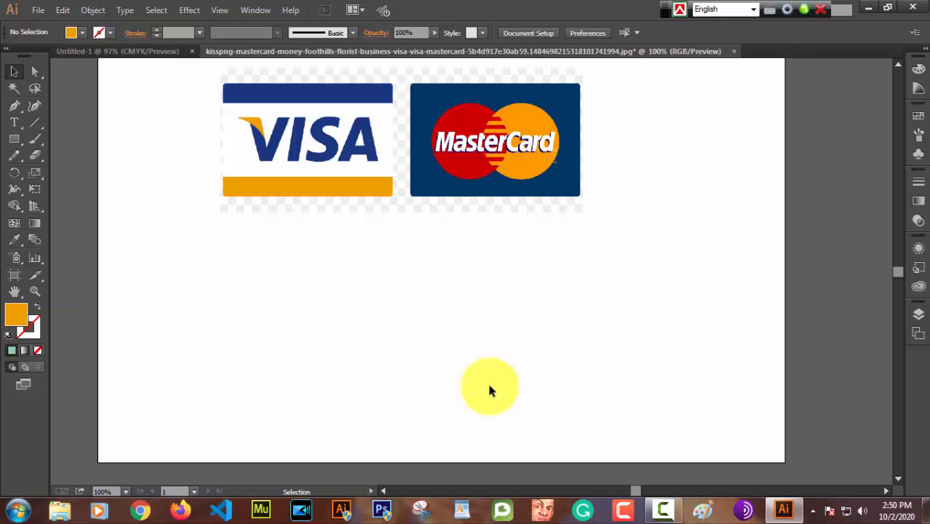
Step: Draw an orange circle with the Ellipse tool in the empty area below the Visa reference logo
{"action": "left_click", "coordinate": [14, 142]}
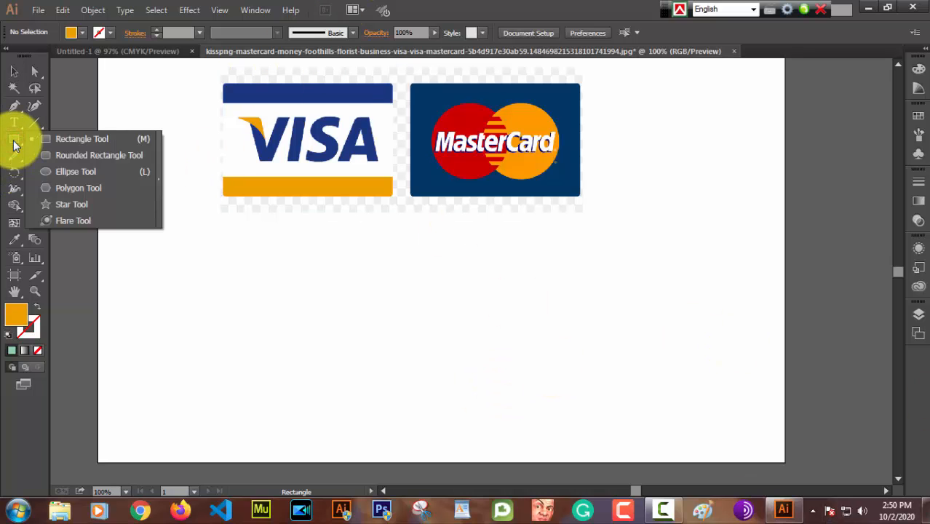
{"action": "left_click", "coordinate": [101, 173]}
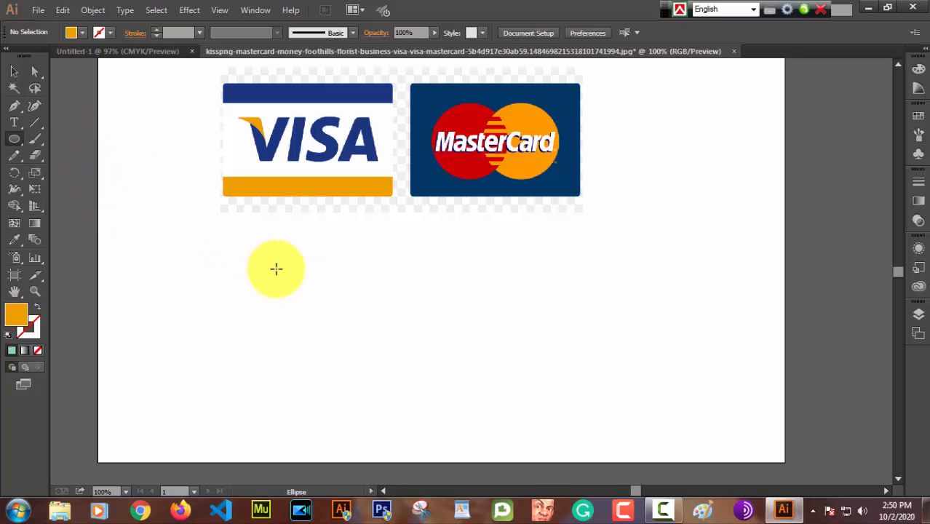
{"action": "left_click_drag", "start_coordinate": [276, 268], "coordinate": [374, 378]}
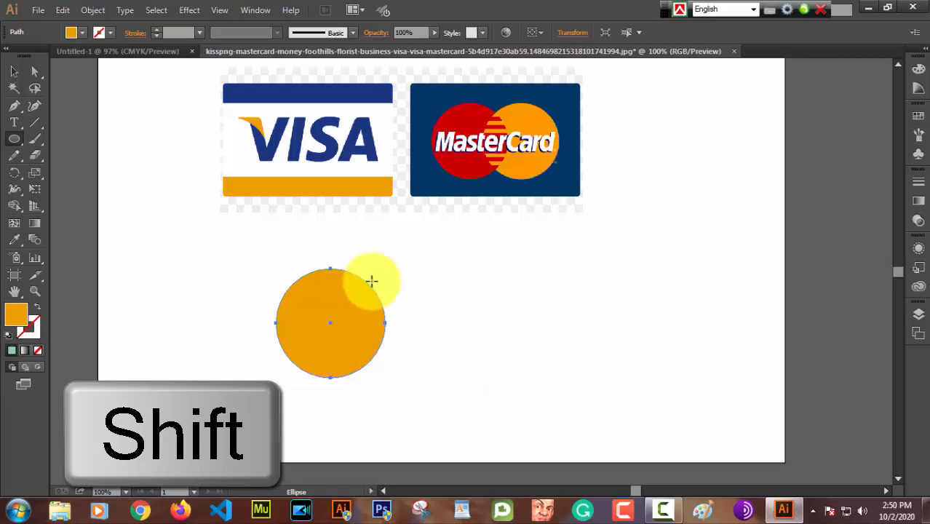
{"action": "left_click", "coordinate": [13, 72]}
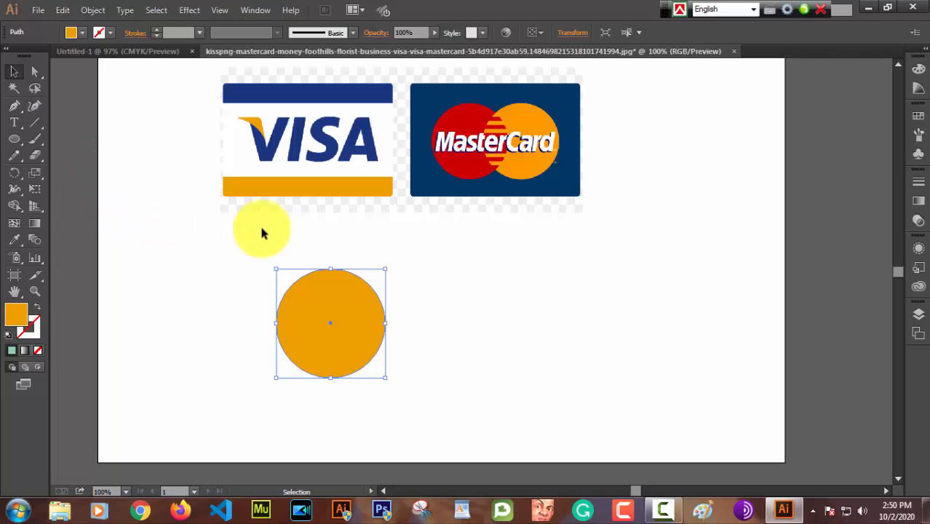
Step: Duplicate the orange circle about 104 pt horizontally to its right so the two circles overlap at the same height
{"action": "left_click", "coordinate": [332, 304]}
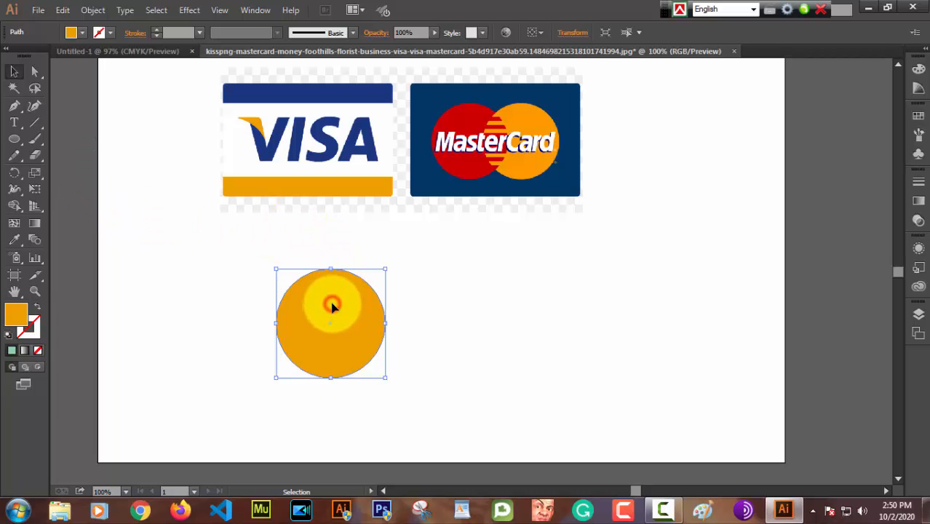
{"action": "left_click_drag", "start_coordinate": [332, 304], "coordinate": [389, 310]}
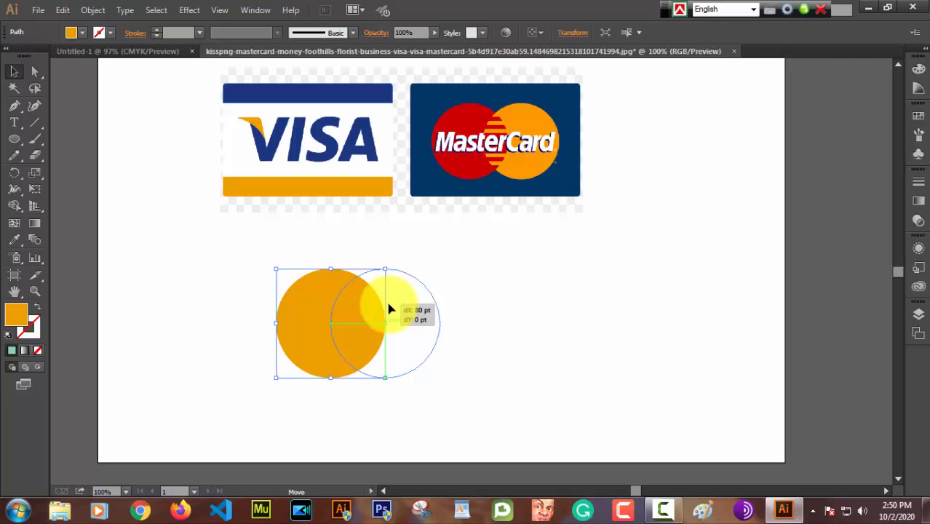
{"action": "key", "text": "alt"}
{"action": "left_click_drag", "start_coordinate": [390, 310], "coordinate": [407, 307]}
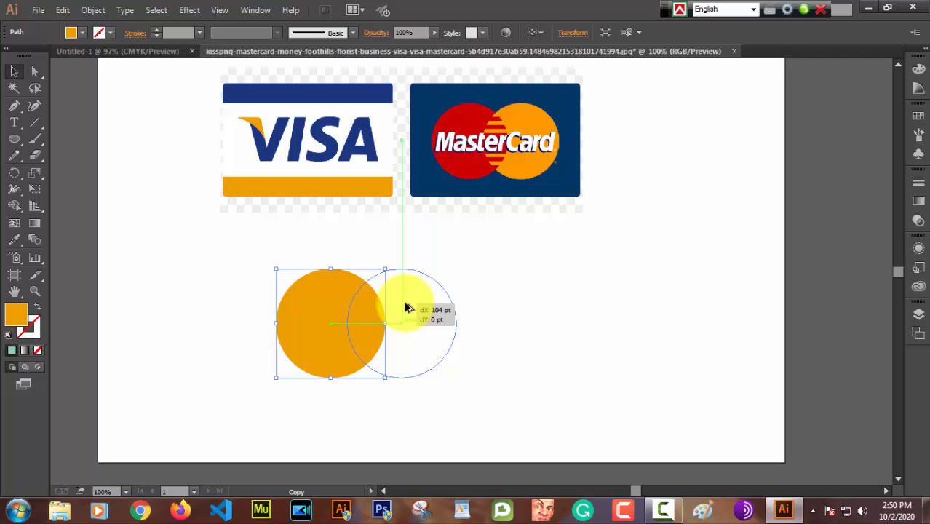
{"action": "left_click_drag", "start_coordinate": [406, 308], "coordinate": [406, 308]}
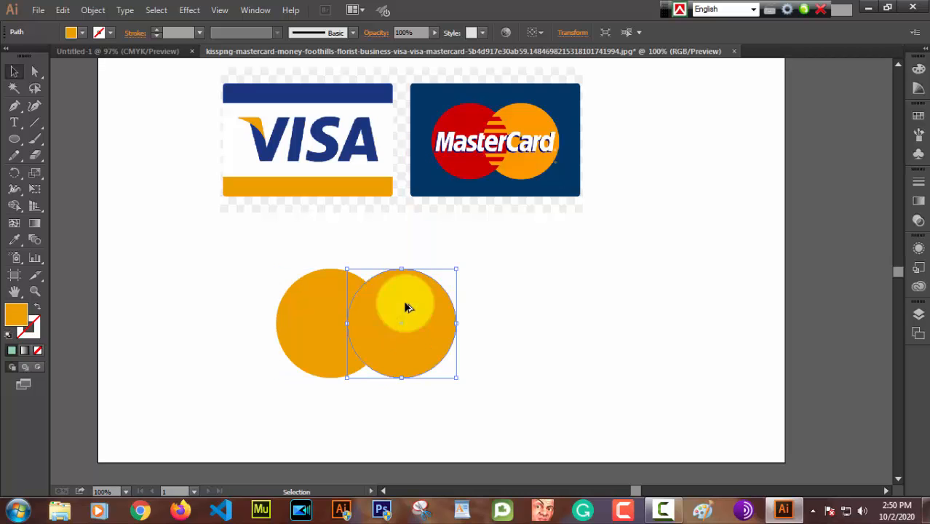
{"action": "left_click", "coordinate": [533, 270]}
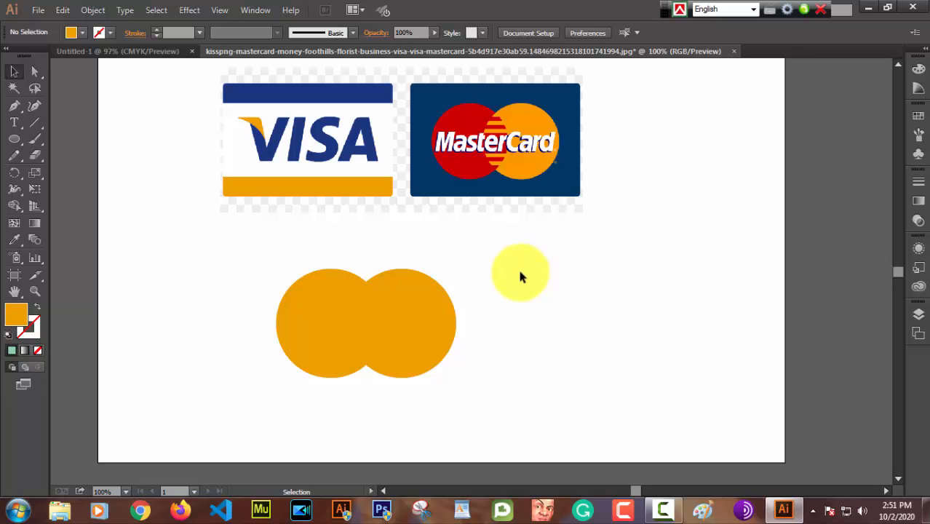
Step: Draw a thin bright blue rectangle about 189 by 14 pt across the upper part of both circles
{"action": "left_click", "coordinate": [13, 139]}
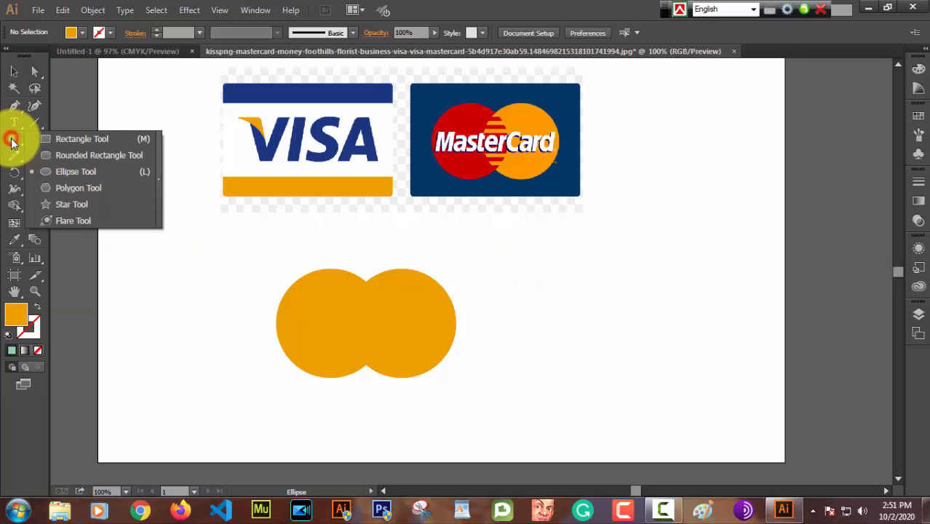
{"action": "left_click", "coordinate": [69, 139]}
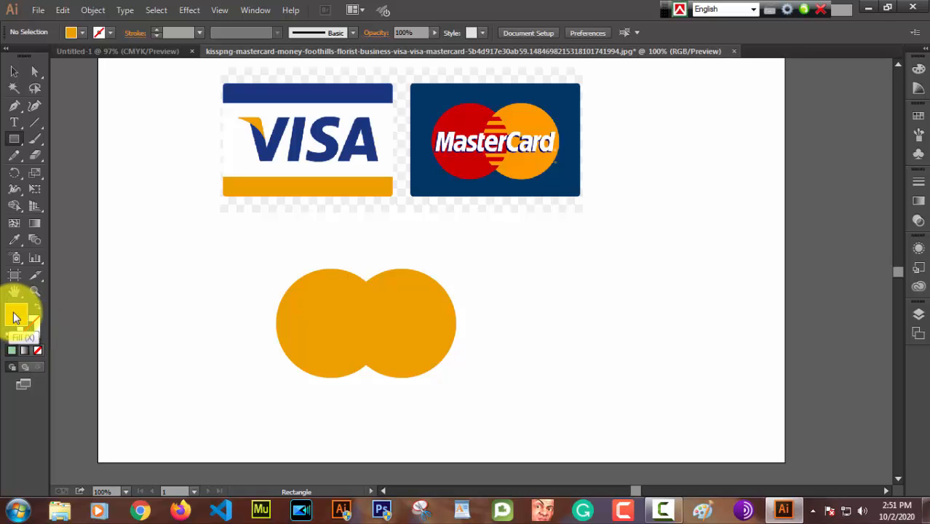
{"action": "double_click", "coordinate": [15, 314]}
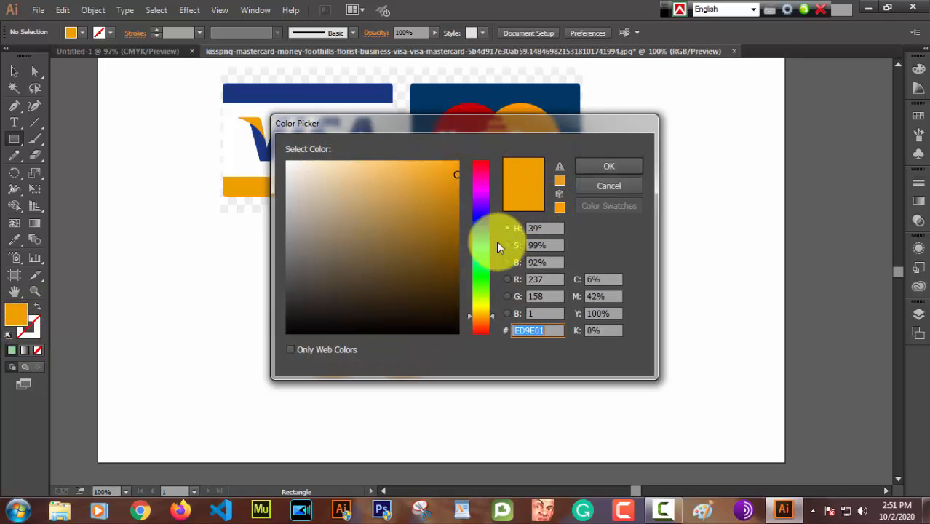
{"action": "left_click", "coordinate": [479, 221]}
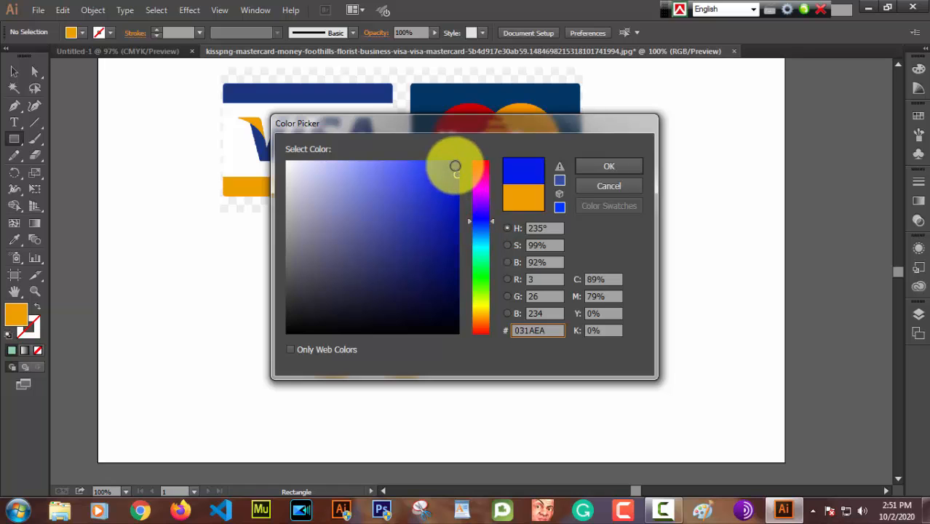
{"action": "left_click", "coordinate": [452, 166]}
{"action": "left_click", "coordinate": [611, 165]}
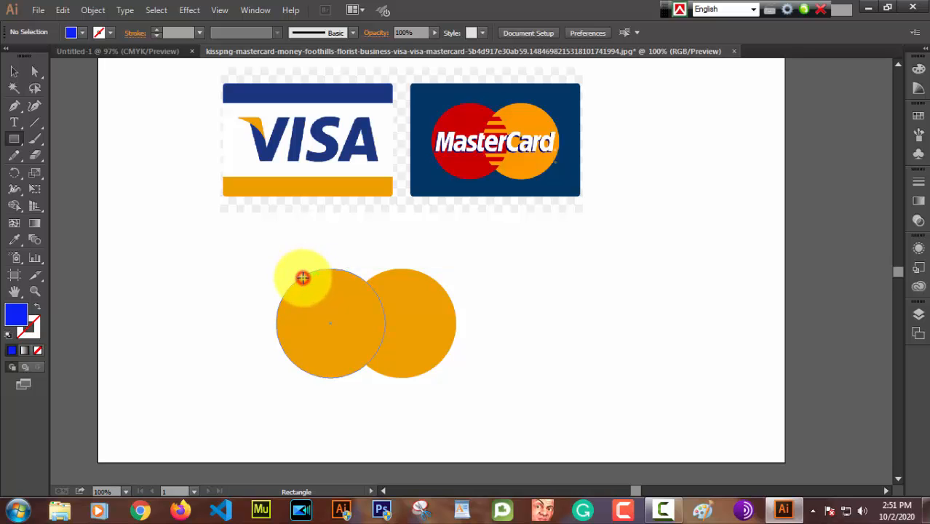
{"action": "left_click_drag", "start_coordinate": [303, 277], "coordinate": [431, 284]}
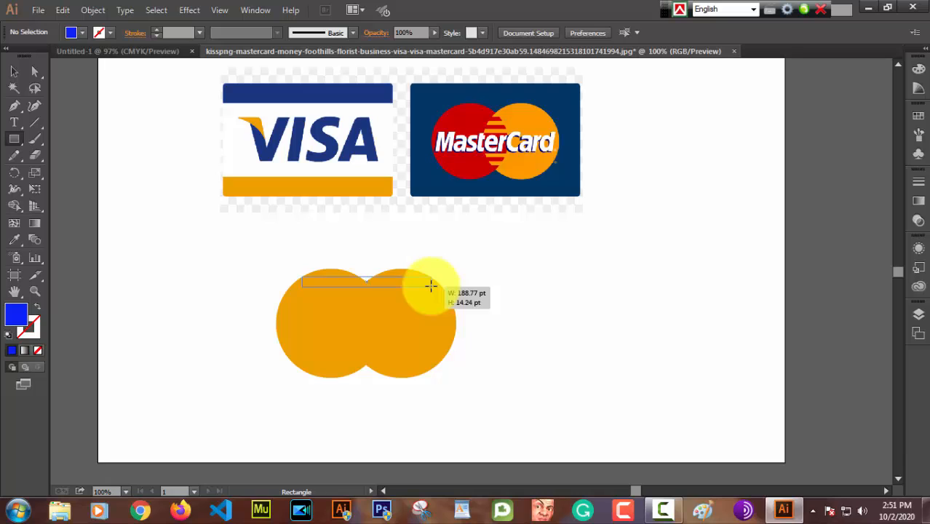
{"action": "left_click_drag", "start_coordinate": [431, 285], "coordinate": [432, 284]}
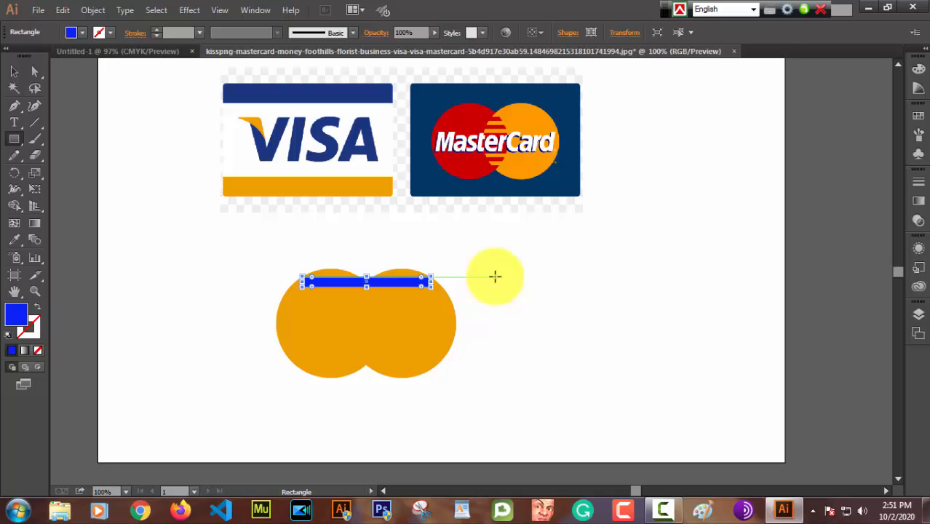
Step: Move the blue bar down so its top edge sits just below the upper notch where the two circles meet
{"action": "key", "text": "v"}
{"action": "scroll", "coordinate": [495, 276], "scroll_direction": "up", "scroll_amount": 3}
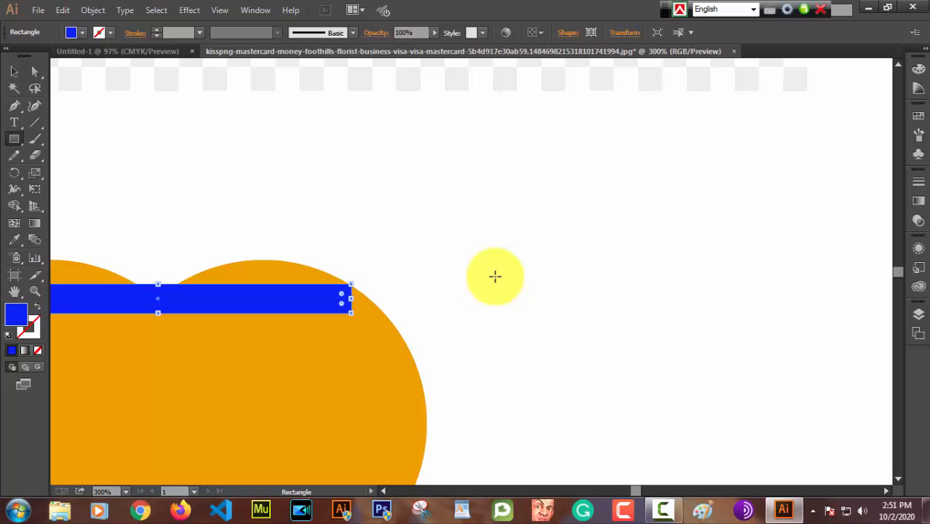
{"action": "key", "text": "space"}
{"action": "left_click_drag", "start_coordinate": [494, 276], "coordinate": [780, 143]}
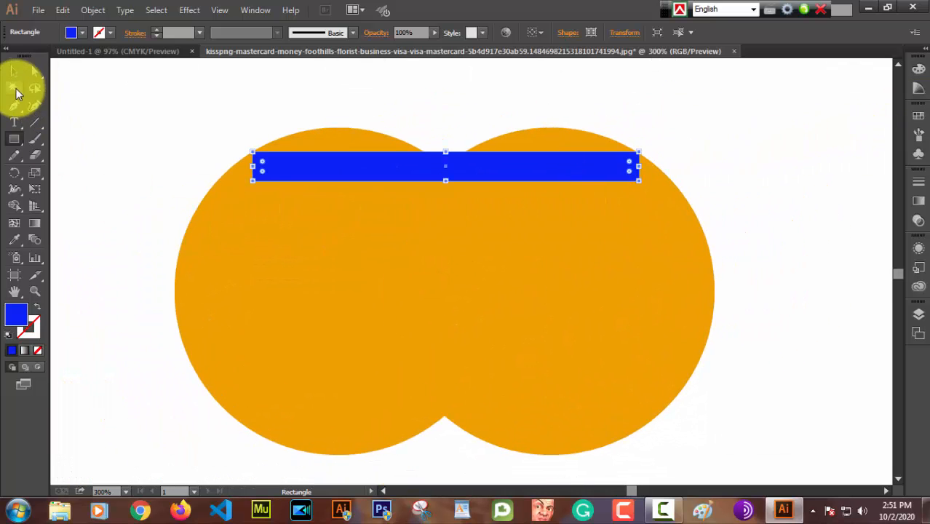
{"action": "left_click", "coordinate": [14, 71]}
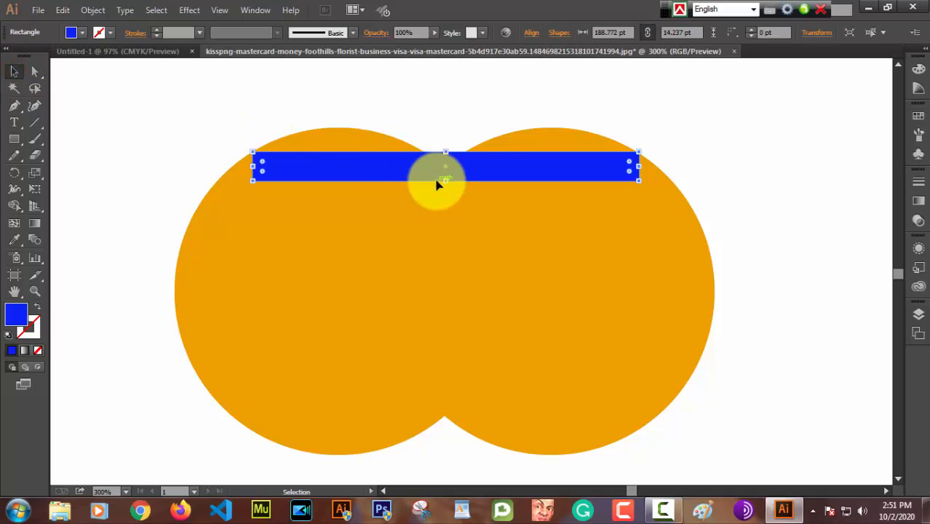
{"action": "left_click", "coordinate": [473, 170]}
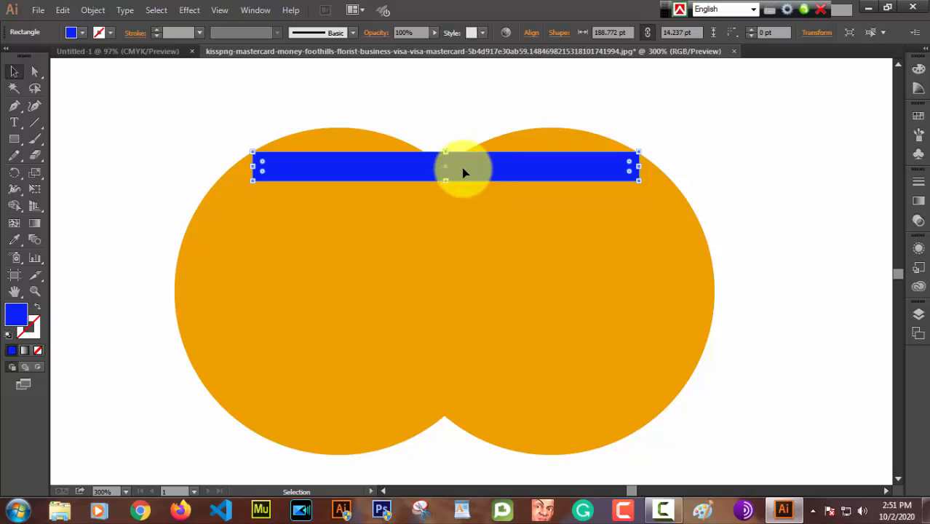
{"action": "left_click_drag", "start_coordinate": [472, 161], "coordinate": [471, 182]}
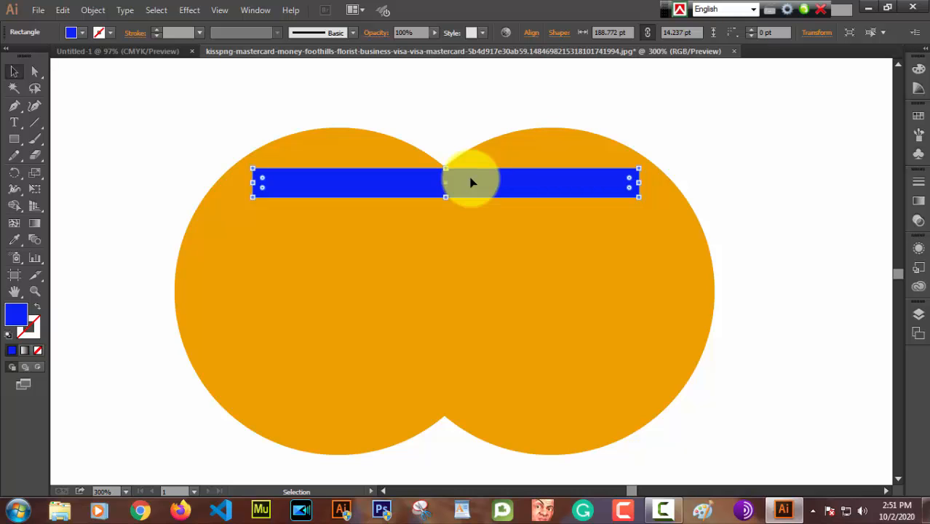
{"action": "key", "text": "Up"}
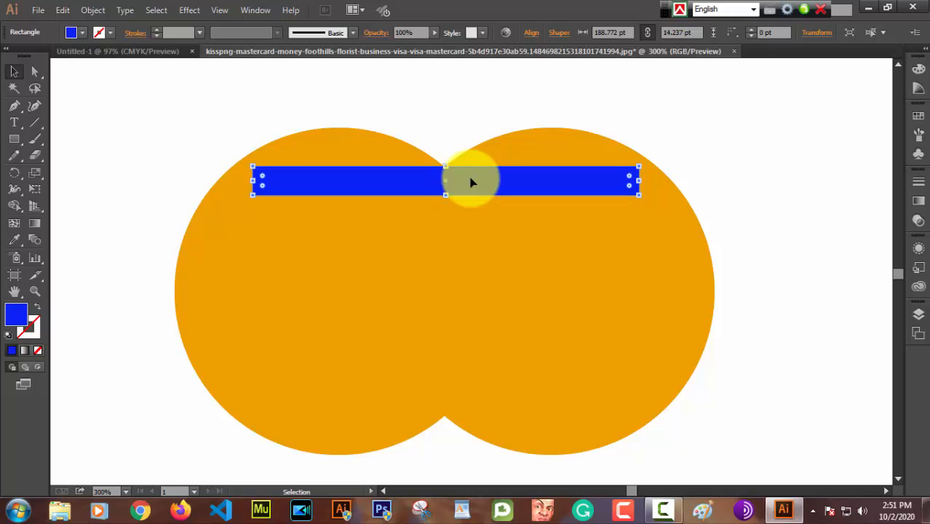
{"action": "key", "text": "Up"}
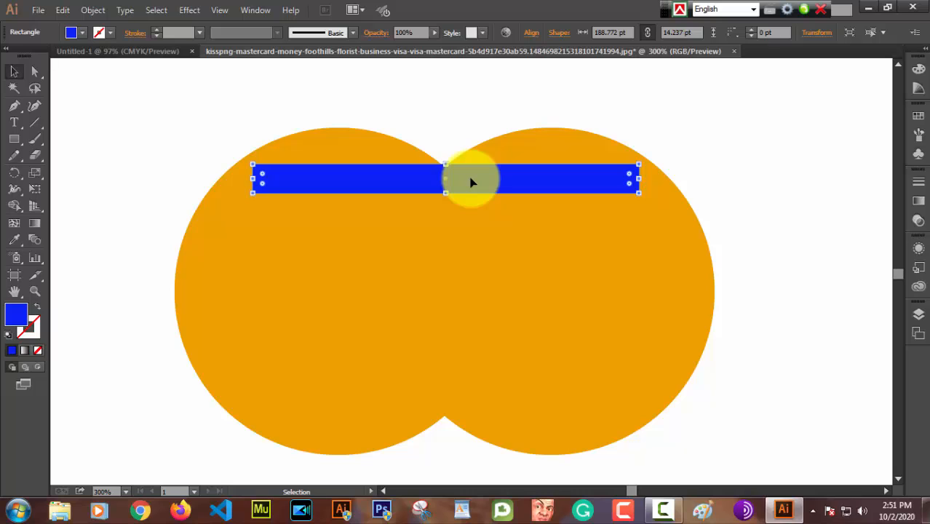
{"action": "key", "text": "Down"}
{"action": "key", "text": "Down"}
{"action": "key", "text": "Left"}
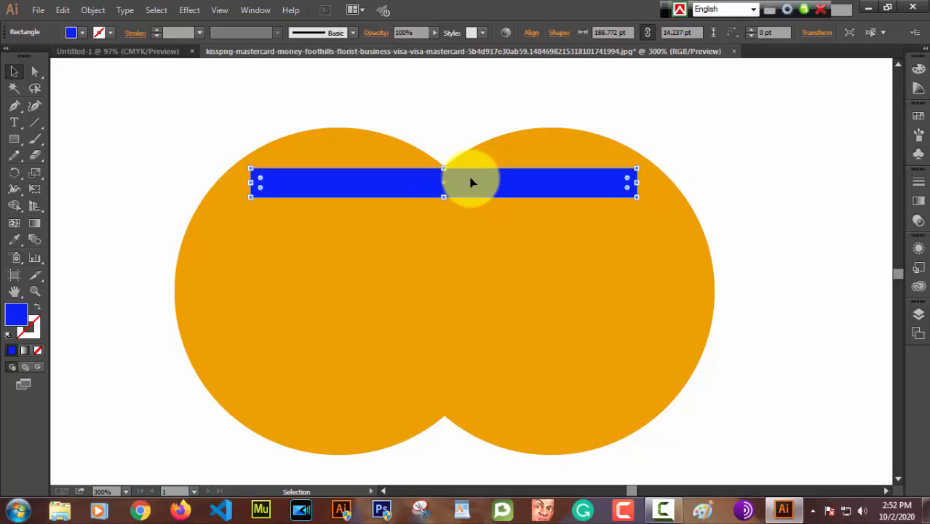
{"action": "key", "text": "Right"}
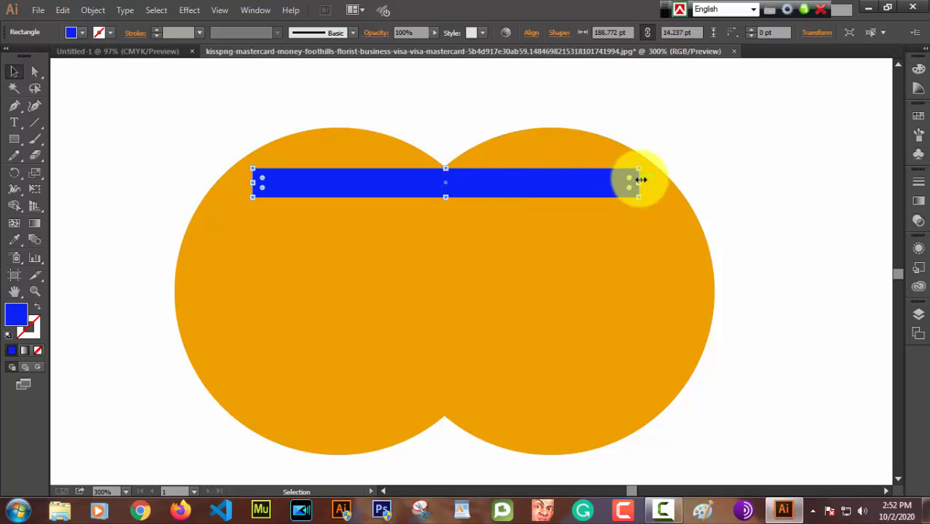
Step: Widen the blue bar on both ends to 193 pt and reduce its height to about 10 pt from the bottom edge
{"action": "left_click_drag", "start_coordinate": [639, 183], "coordinate": [644, 183]}
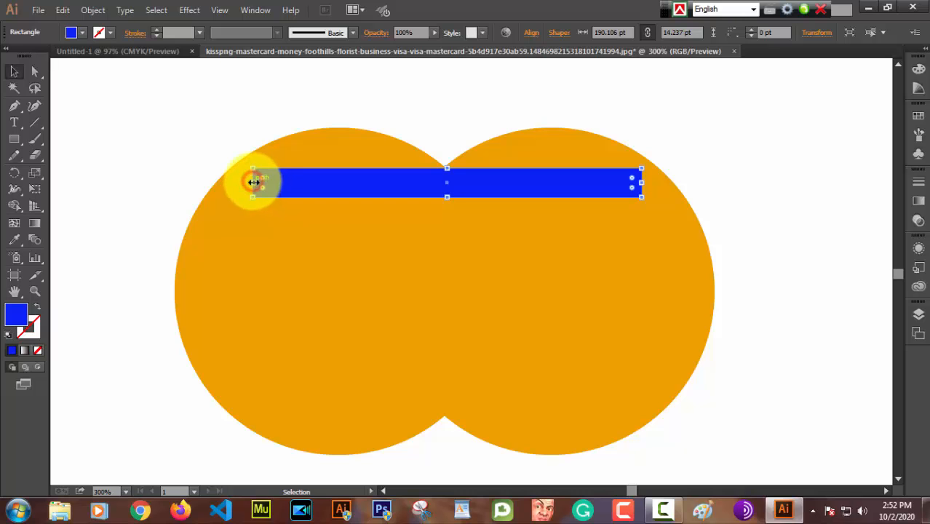
{"action": "left_click_drag", "start_coordinate": [252, 182], "coordinate": [247, 183]}
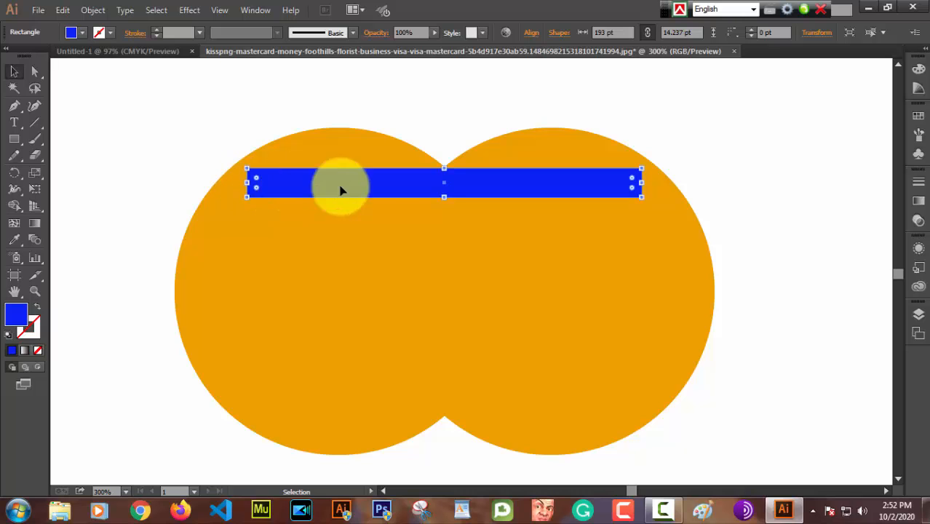
{"action": "left_click", "coordinate": [446, 199]}
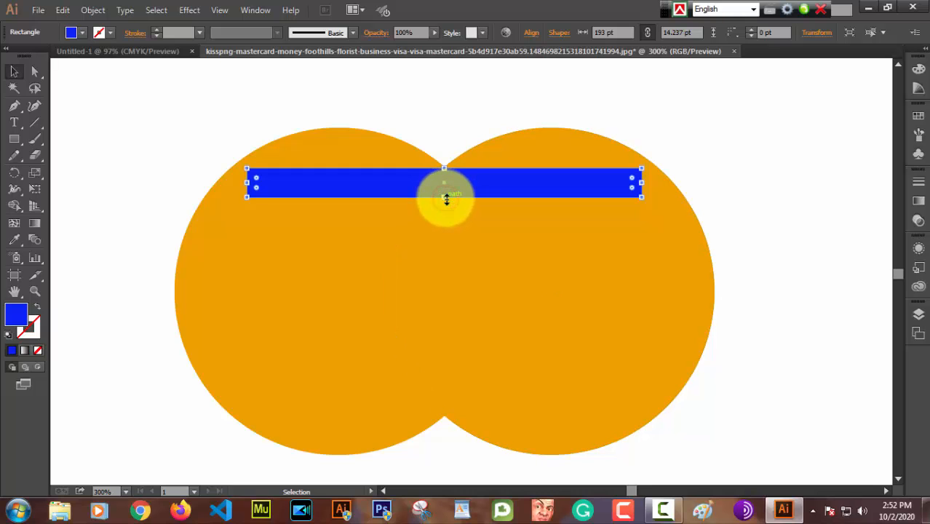
{"action": "left_click_drag", "start_coordinate": [446, 200], "coordinate": [446, 198]}
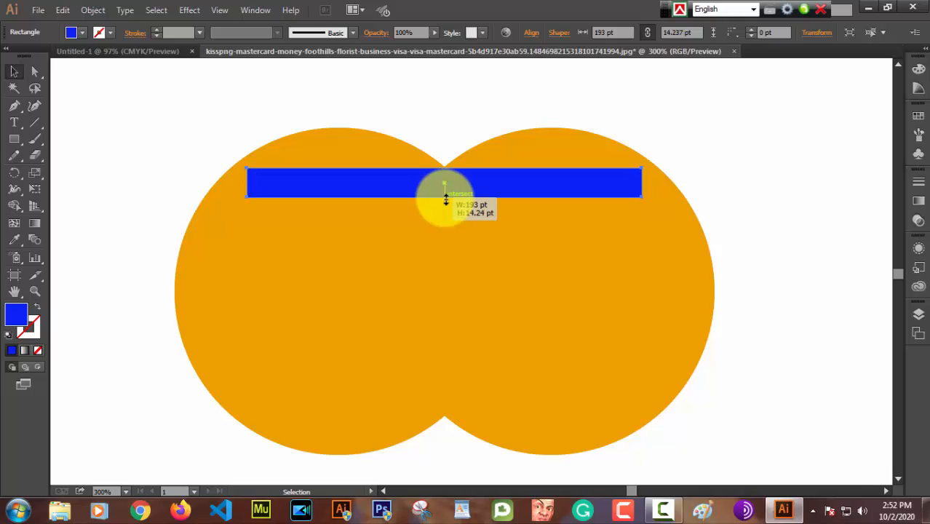
{"action": "left_click_drag", "start_coordinate": [447, 199], "coordinate": [446, 190]}
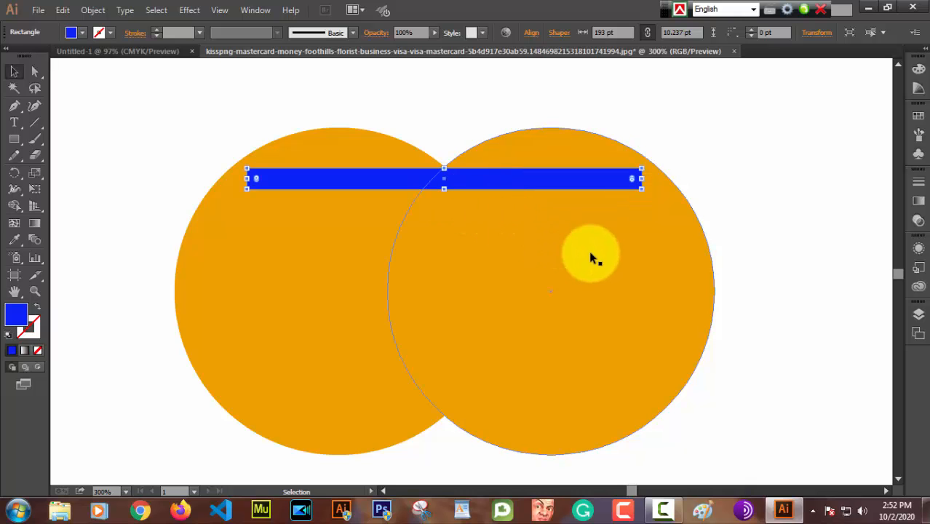
Step: Duplicate the blue bar straight down so the copy sits directly against the original bar's lower edge
{"action": "key", "text": "a"}
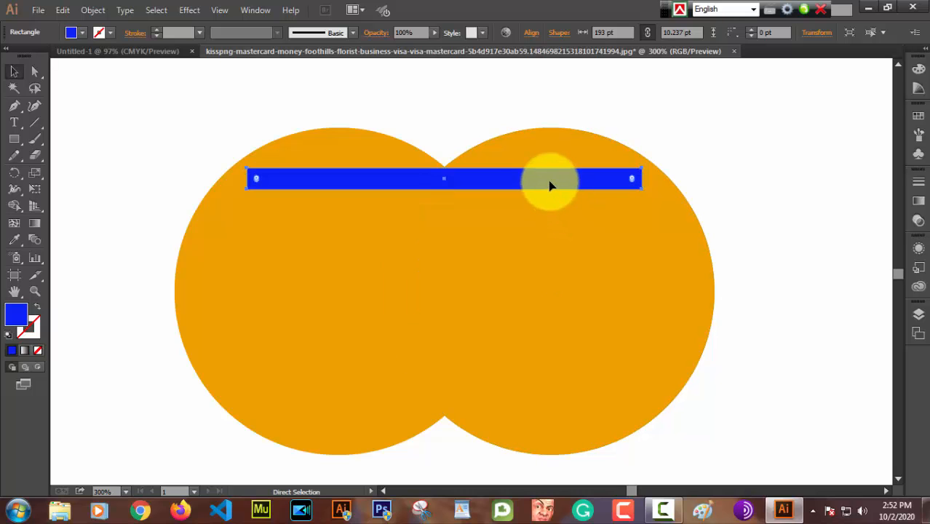
{"action": "key", "text": "ctrl+minus"}
{"action": "key", "text": "ctrl+minus"}
{"action": "key", "text": "ctrl+minus"}
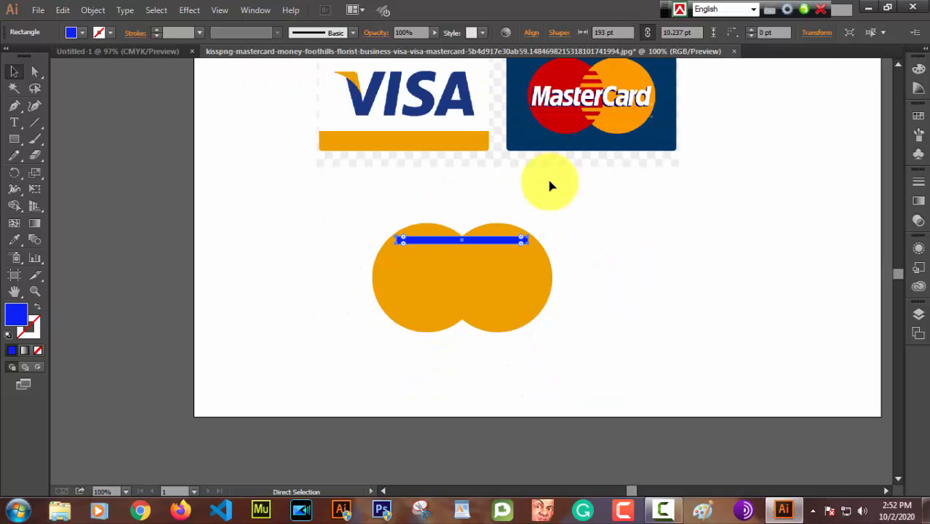
{"action": "key", "text": "v"}
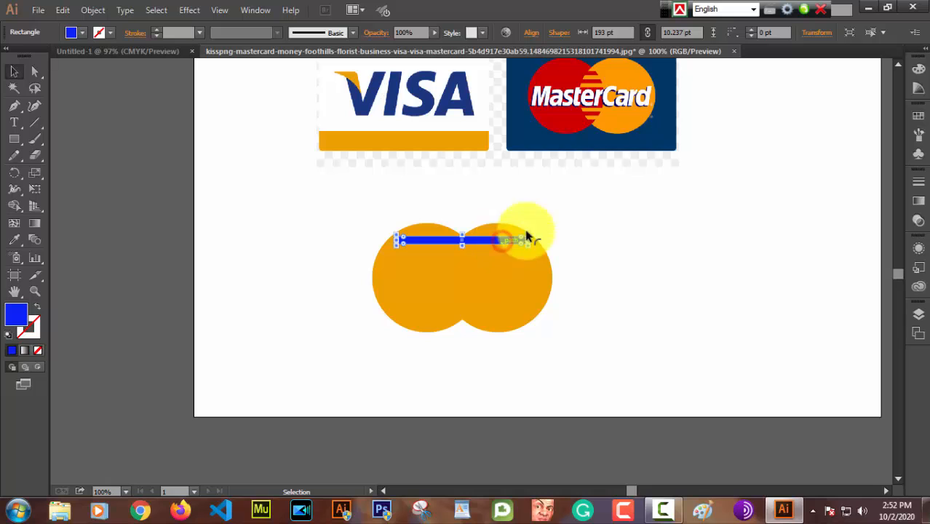
{"action": "left_click", "coordinate": [647, 214]}
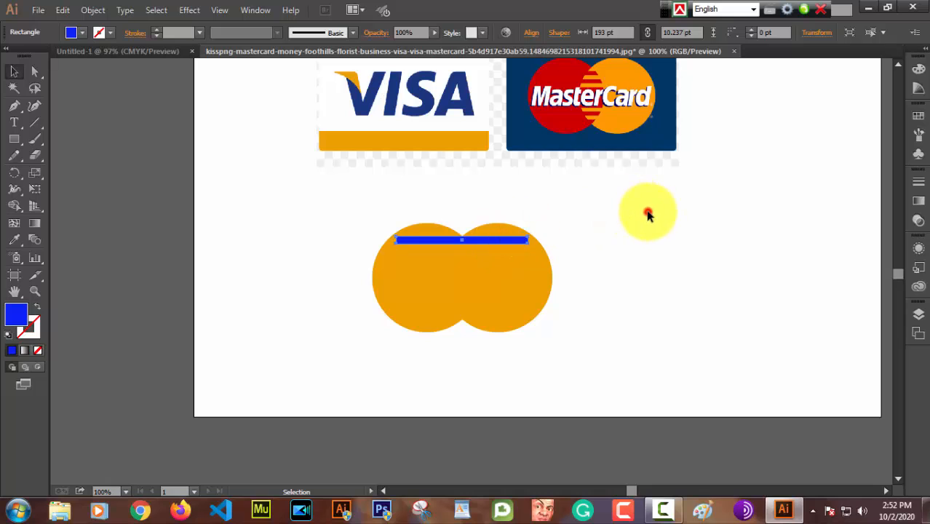
{"action": "left_click", "coordinate": [500, 240]}
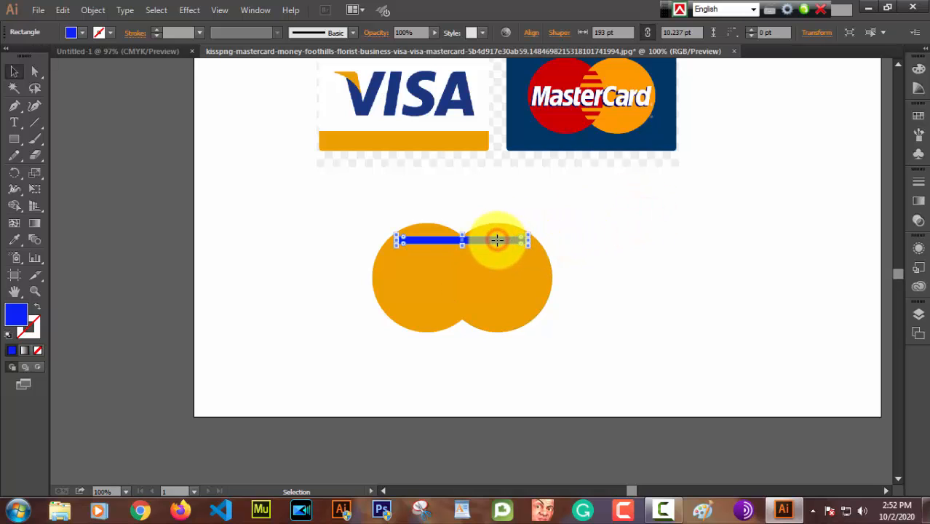
{"action": "left_click_drag", "start_coordinate": [499, 243], "coordinate": [499, 251]}
{"action": "key", "text": "alt"}
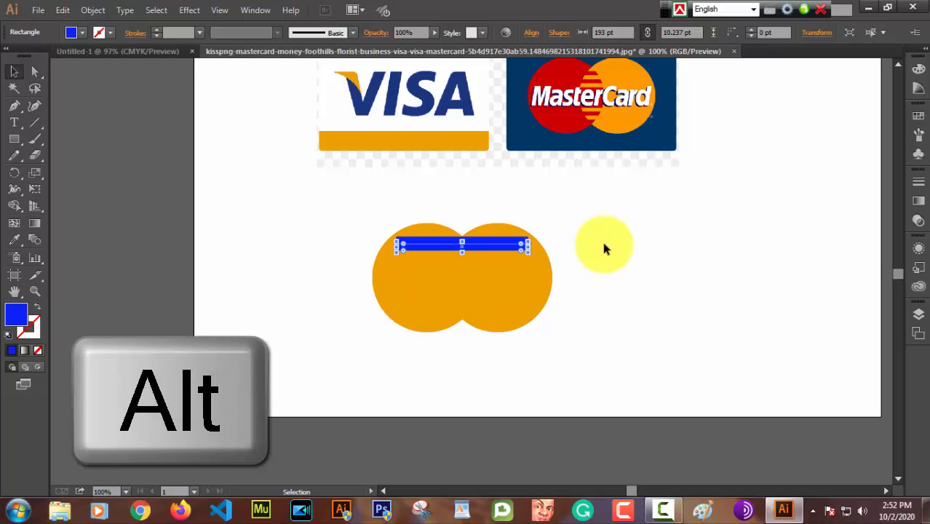
{"action": "left_click", "coordinate": [601, 238]}
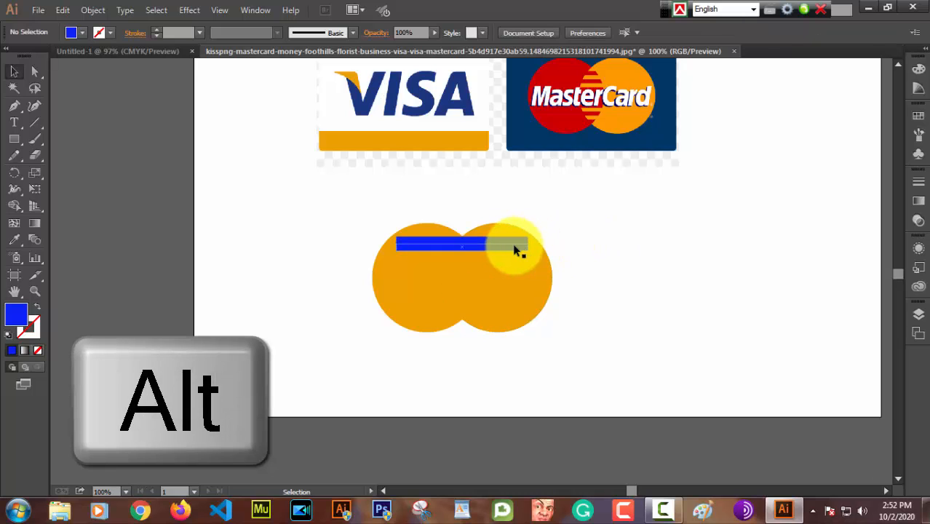
Step: Repeat the bar duplication downward until the stacked blue bars reach the lower notch where the two circles meet
{"action": "left_click", "coordinate": [515, 247]}
{"action": "key", "text": "a"}
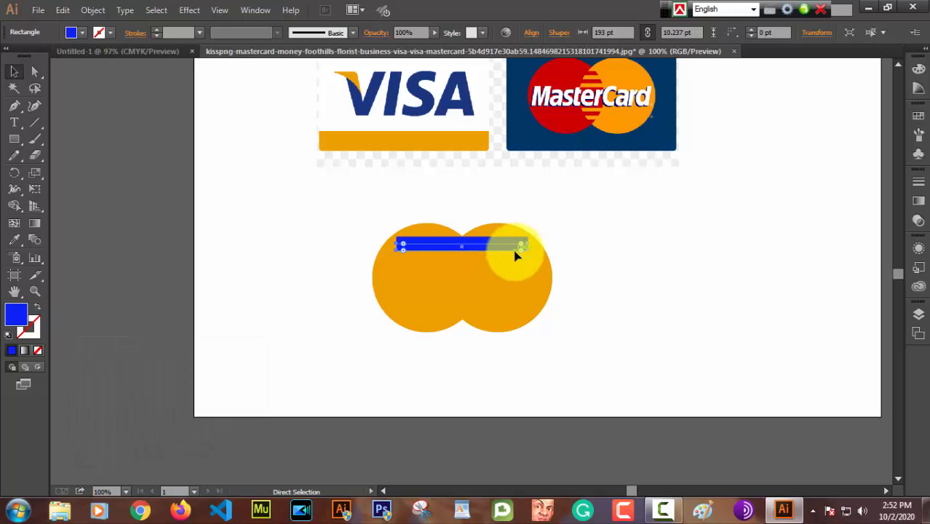
{"action": "key", "text": "ctrl+d"}
{"action": "key", "text": "ctrl+d"}
{"action": "key", "text": "ctrl+d"}
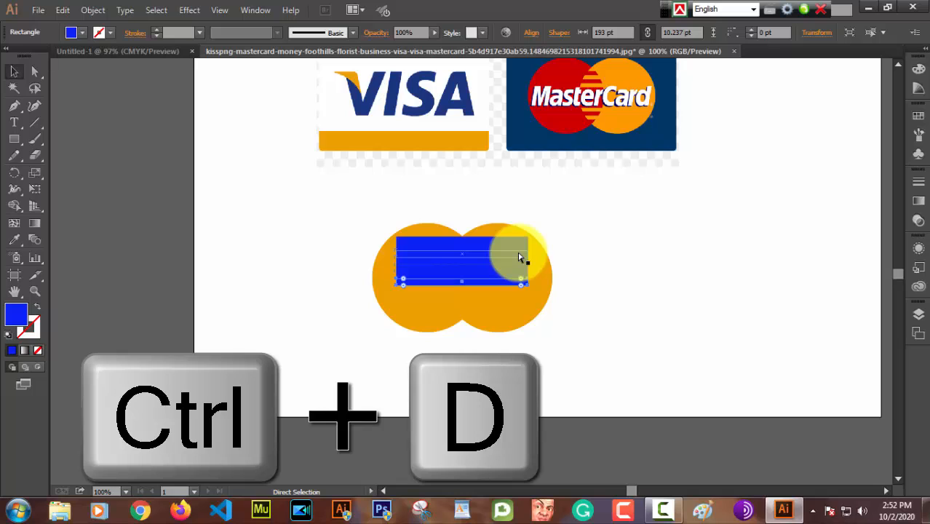
{"action": "key", "text": "ctrl+d"}
{"action": "key", "text": "ctrl+d"}
{"action": "key", "text": "ctrl+d"}
{"action": "key", "text": "ctrl+d"}
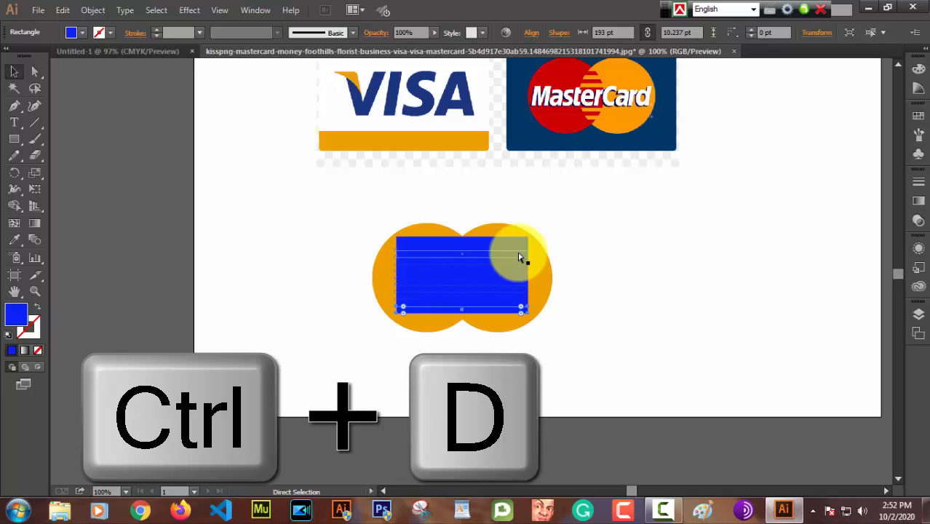
{"action": "key", "text": "ctrl+d"}
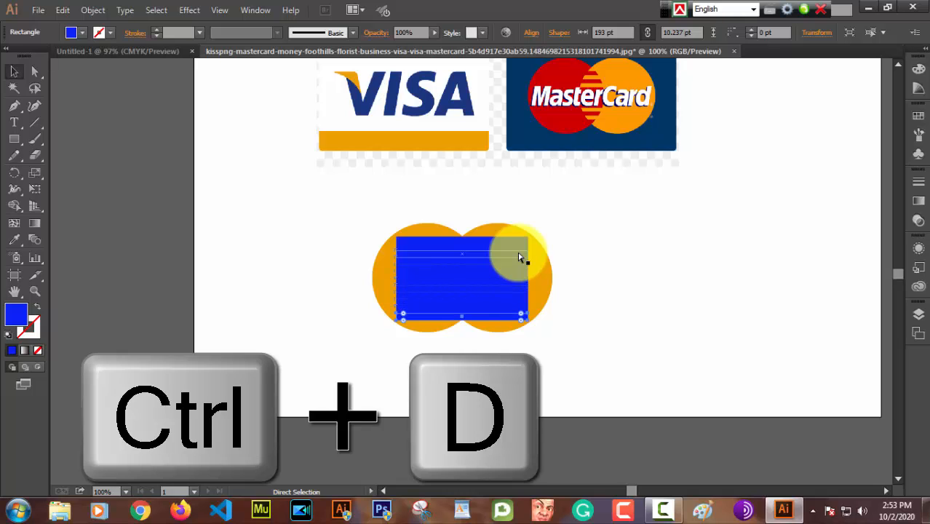
{"action": "left_click", "coordinate": [613, 256]}
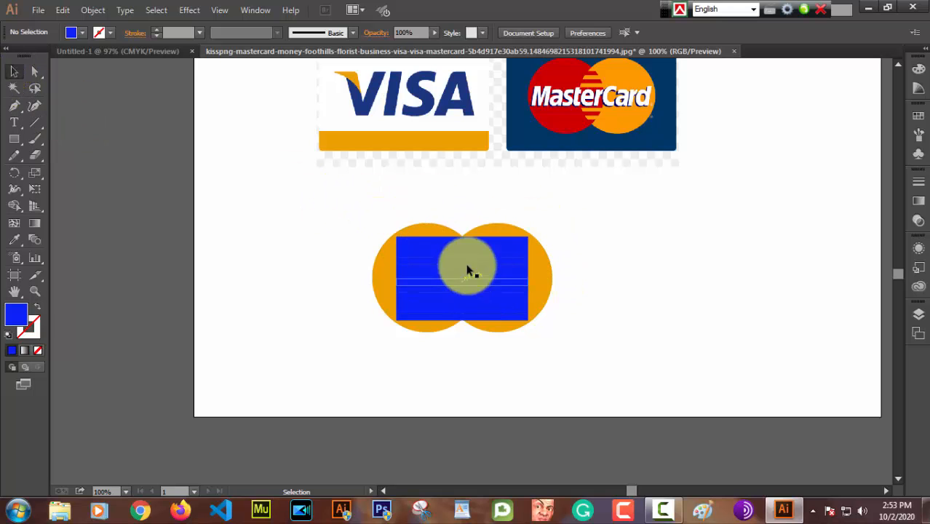
Step: Divide both circles and all the blue bars into separate pieces with the Pathfinder Divide operation
{"action": "left_click_drag", "start_coordinate": [320, 202], "coordinate": [606, 364]}
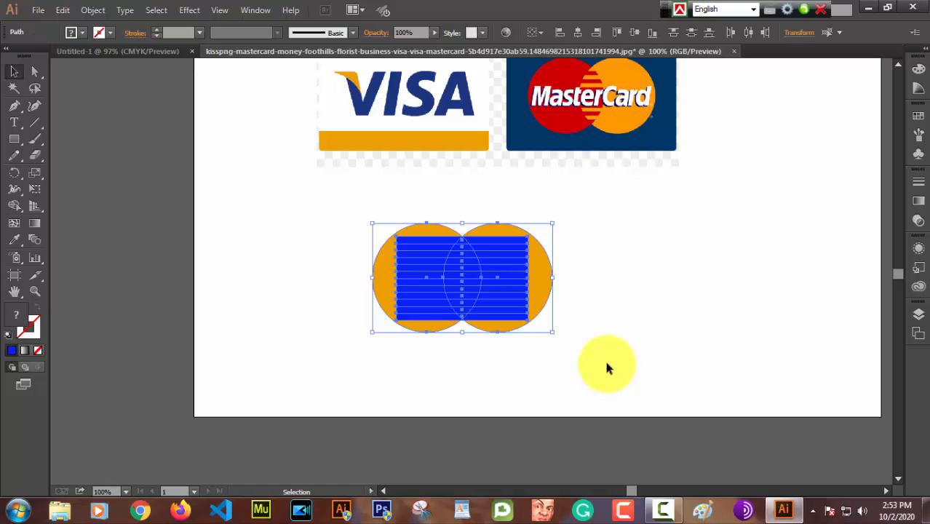
{"action": "left_click", "coordinate": [255, 12]}
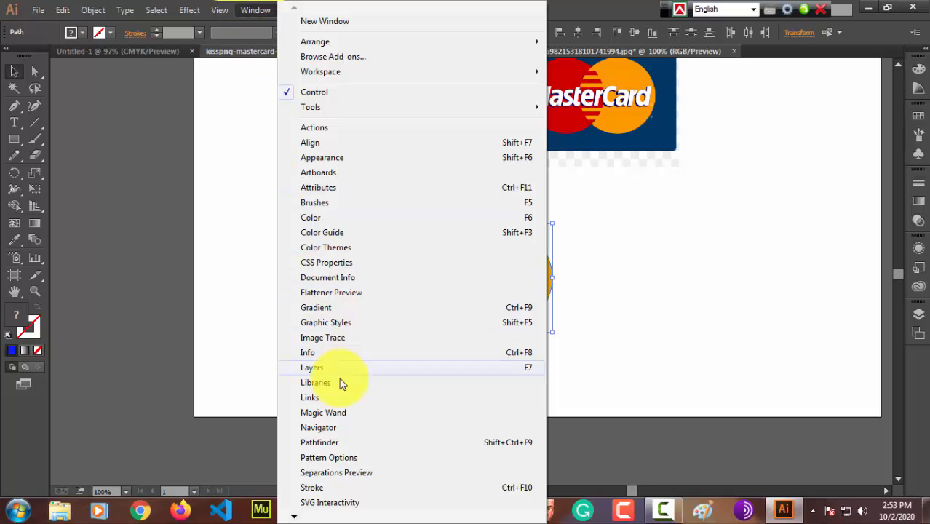
{"action": "left_click", "coordinate": [320, 443]}
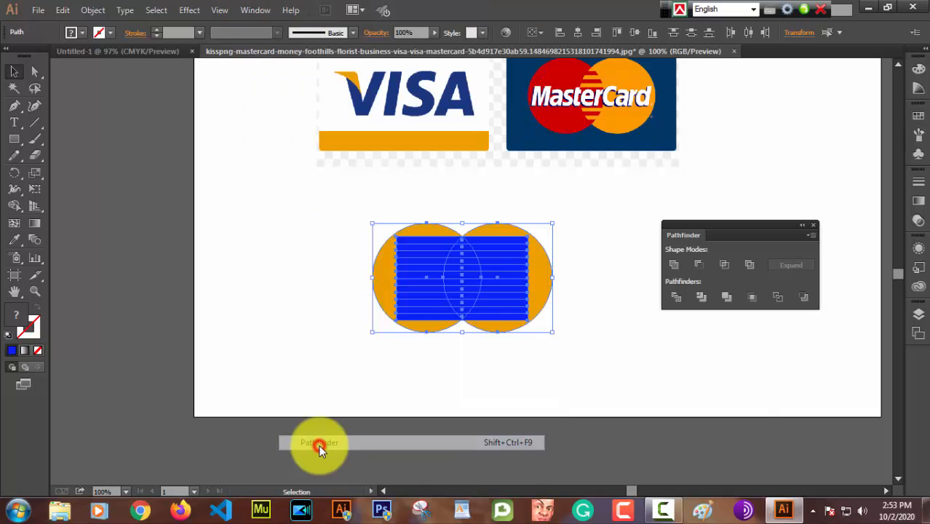
{"action": "left_click", "coordinate": [673, 298]}
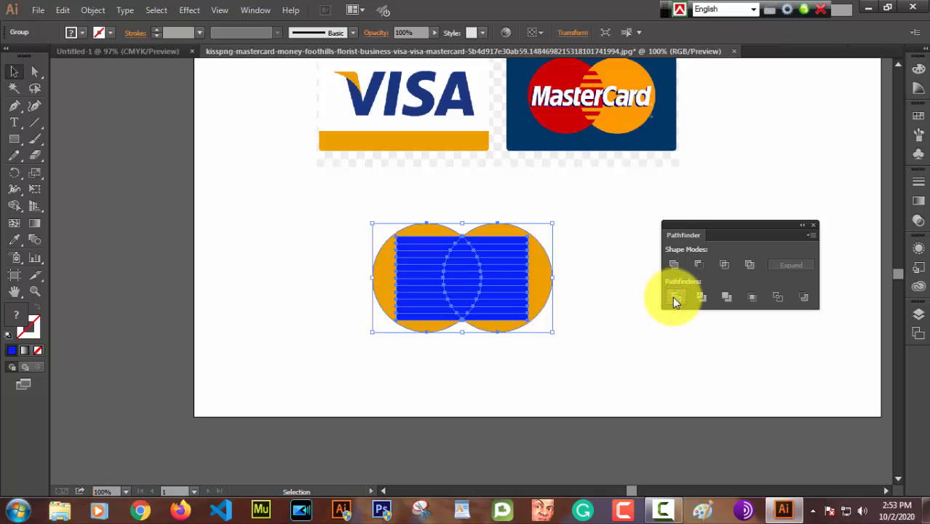
{"action": "left_click", "coordinate": [616, 308]}
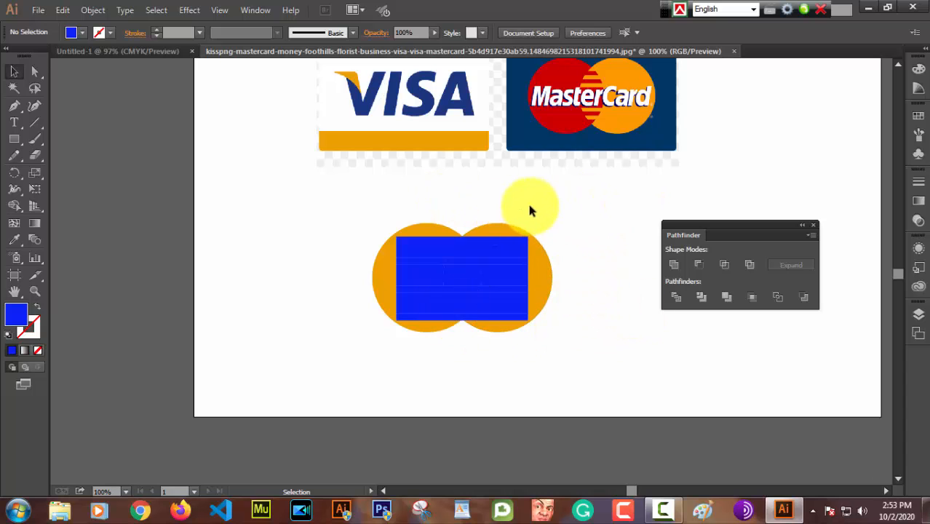
Step: Ungroup the divided circles and bars so each piece can be selected separately
{"action": "left_click_drag", "start_coordinate": [363, 199], "coordinate": [577, 324]}
{"action": "right_click", "coordinate": [502, 280]}
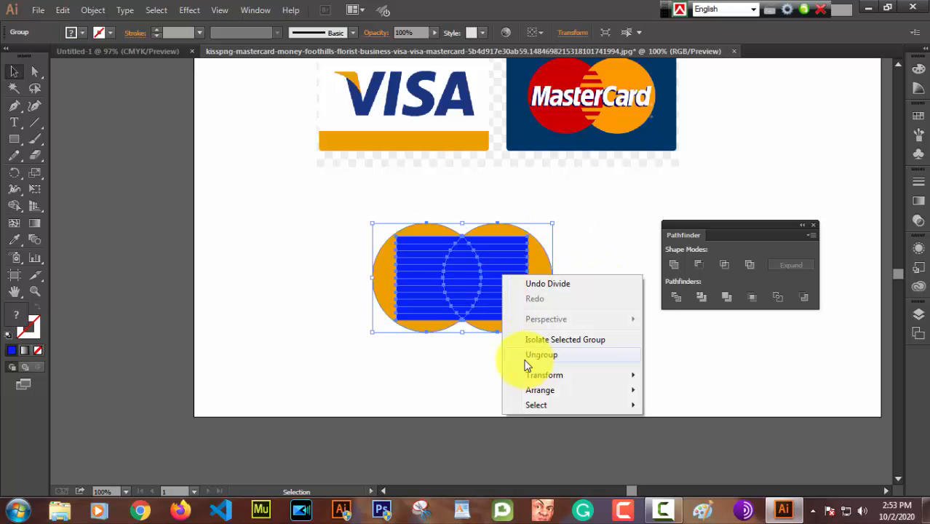
{"action": "left_click", "coordinate": [559, 364]}
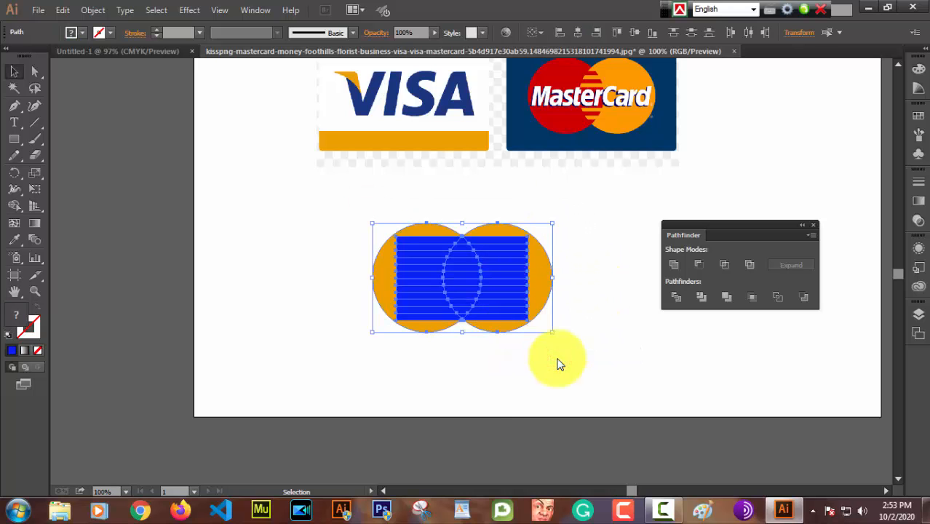
{"action": "left_click", "coordinate": [576, 299]}
Step: Unite the right circle's pieces outside the overlap and fill the shape with the orange sampled from the reference MasterCard logo
{"action": "left_click_drag", "start_coordinate": [581, 200], "coordinate": [500, 357]}
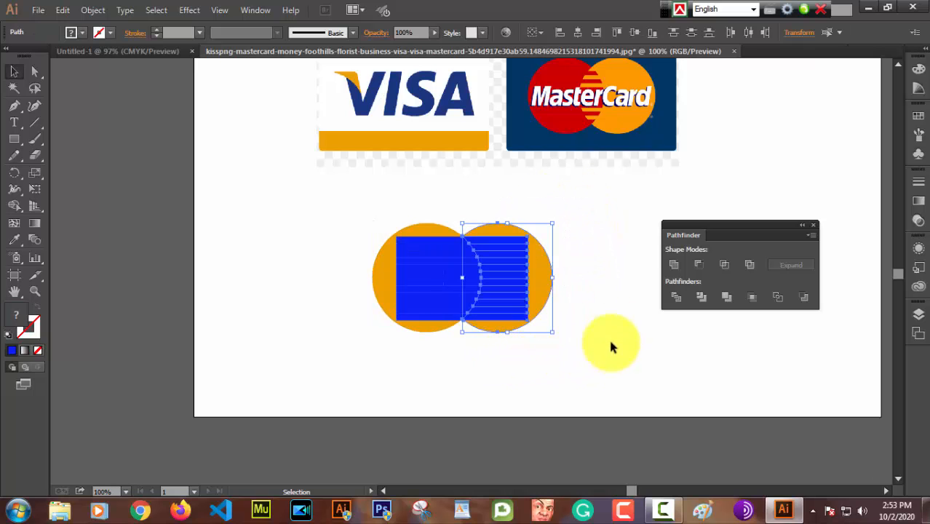
{"action": "left_click", "coordinate": [675, 264]}
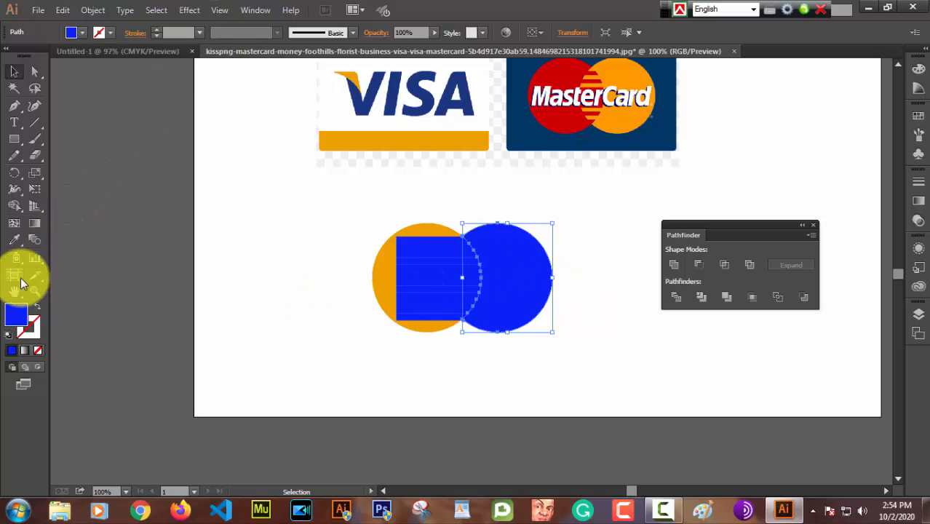
{"action": "left_click", "coordinate": [13, 241]}
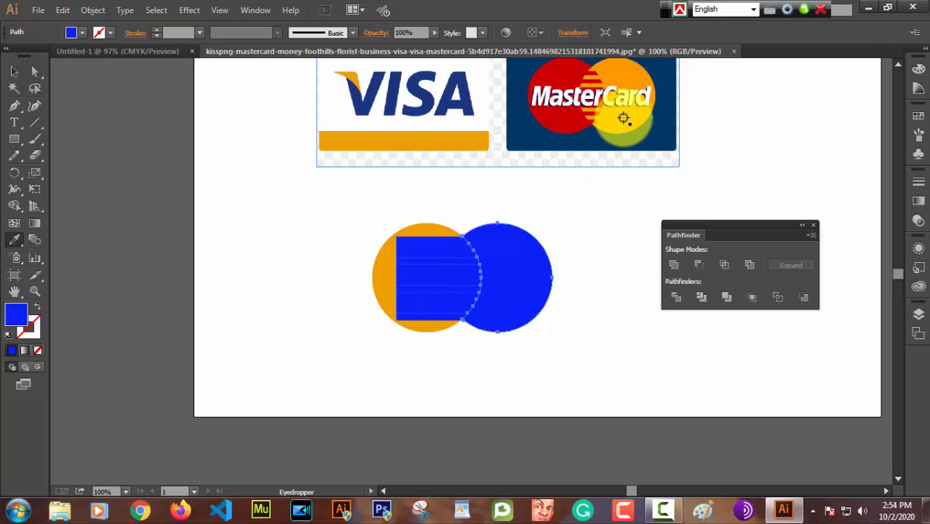
{"action": "left_click", "coordinate": [623, 119]}
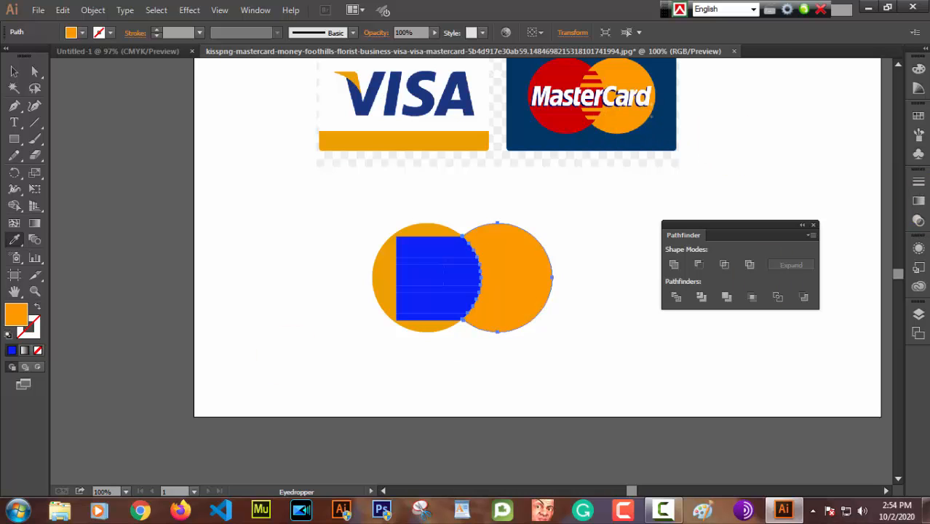
{"action": "left_click", "coordinate": [10, 76]}
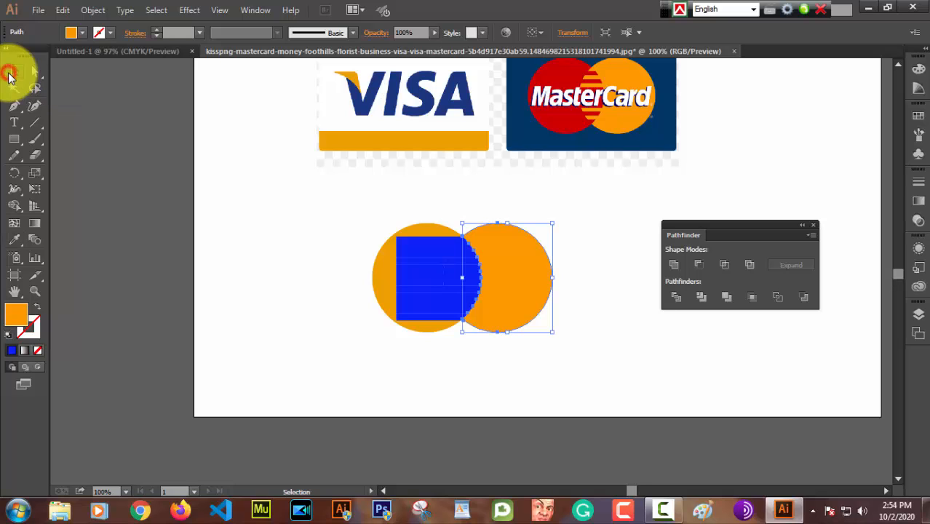
Step: Recolor the left circle's pieces outside the overlap with the red sampled from the reference MasterCard logo
{"action": "left_click", "coordinate": [376, 228]}
{"action": "left_click_drag", "start_coordinate": [334, 212], "coordinate": [422, 355]}
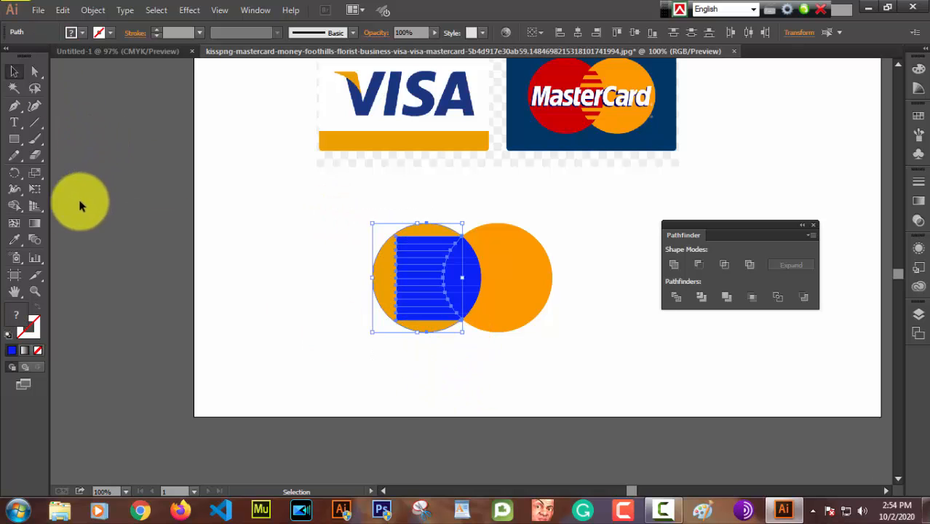
{"action": "left_click", "coordinate": [14, 247]}
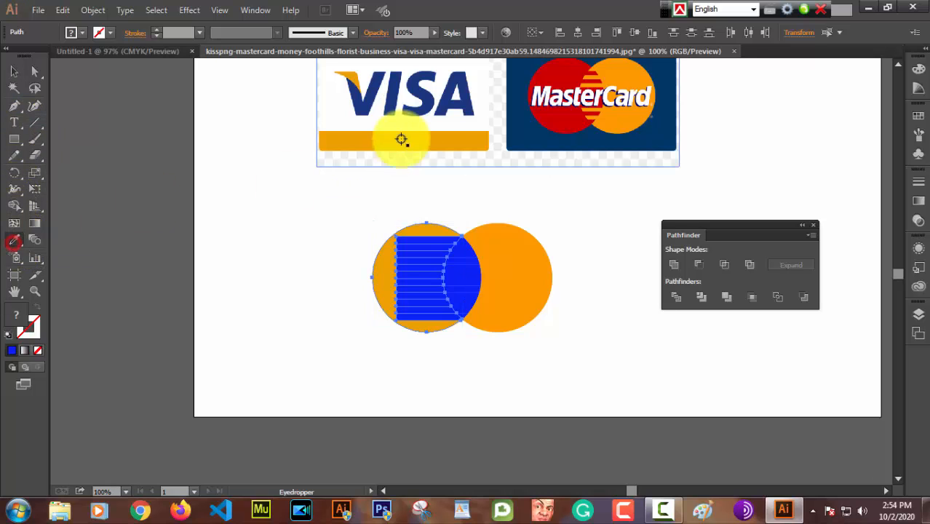
{"action": "left_click", "coordinate": [559, 117]}
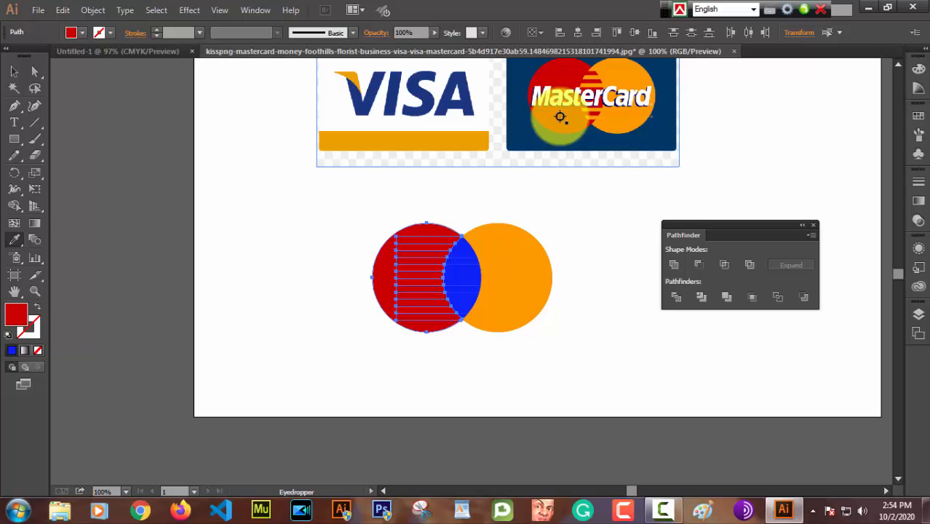
{"action": "left_click", "coordinate": [14, 71]}
{"action": "left_click", "coordinate": [473, 193]}
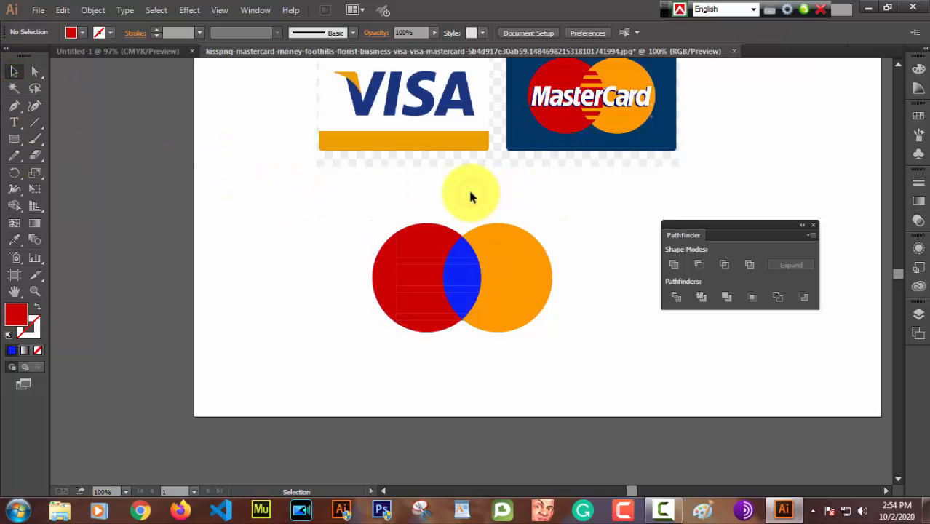
Step: Unite the red pieces of the left circle into a single shape
{"action": "left_click_drag", "start_coordinate": [353, 201], "coordinate": [428, 348]}
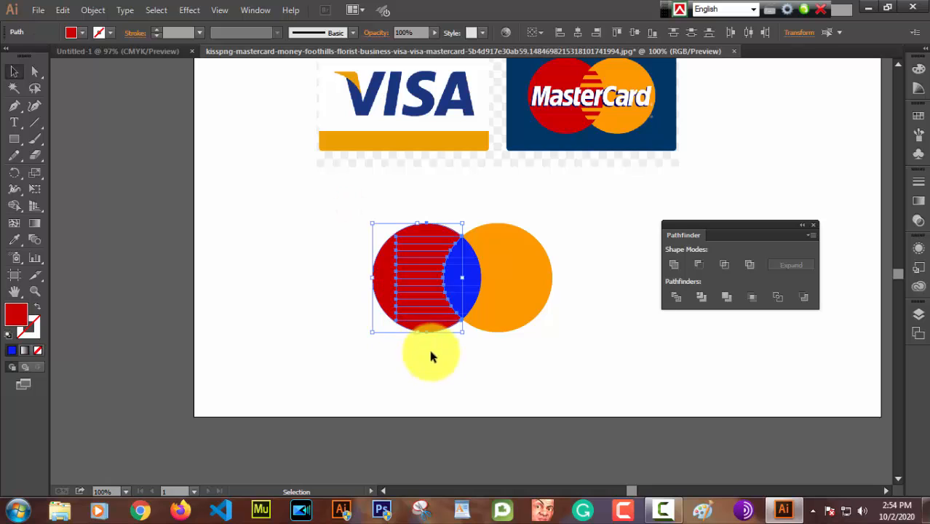
{"action": "left_click", "coordinate": [673, 266]}
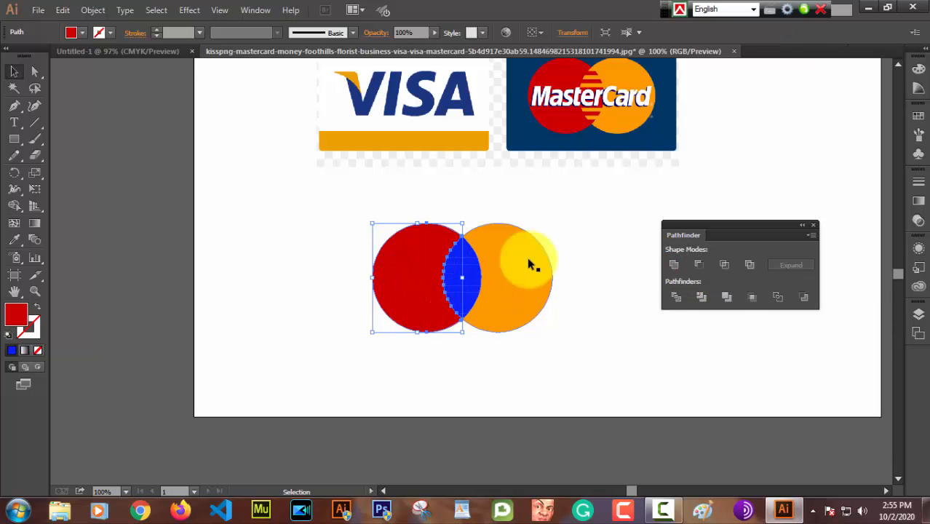
{"action": "left_click", "coordinate": [597, 230]}
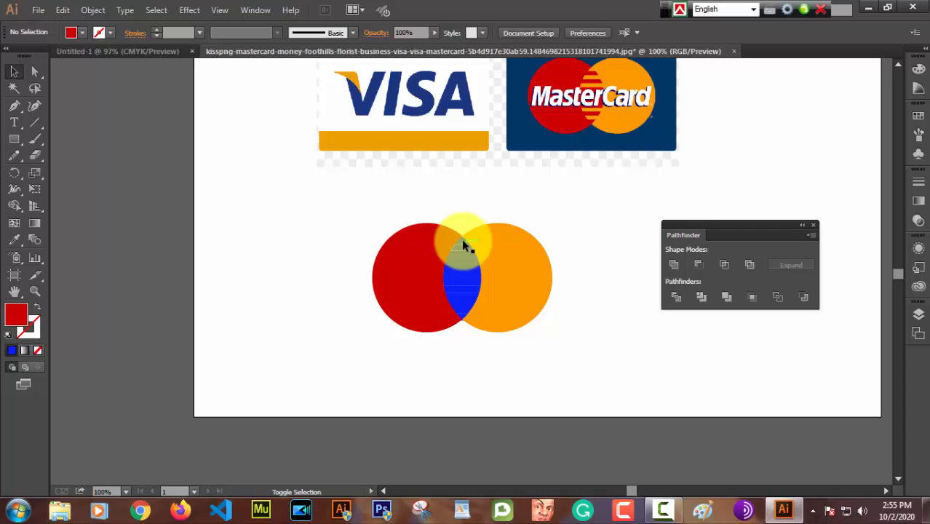
{"action": "left_click", "coordinate": [461, 238], "text": "shift"}
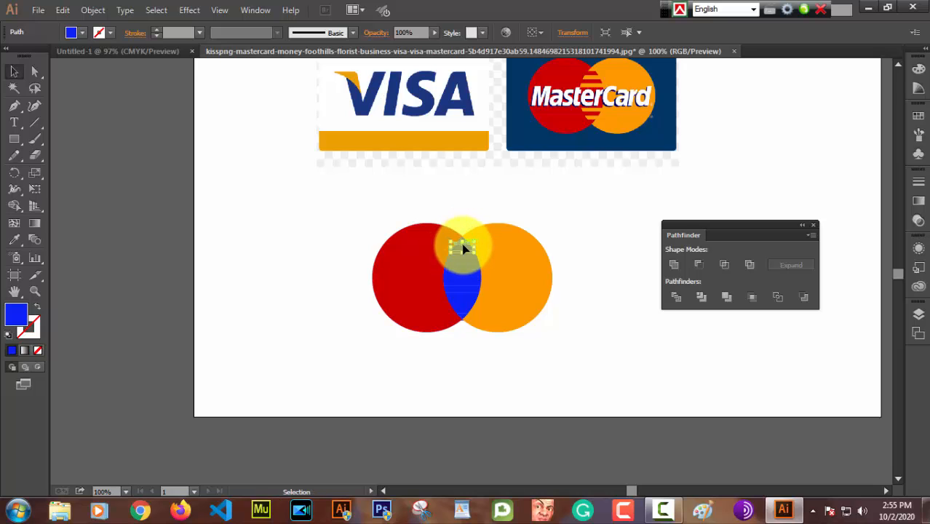
{"action": "left_click", "coordinate": [454, 212]}
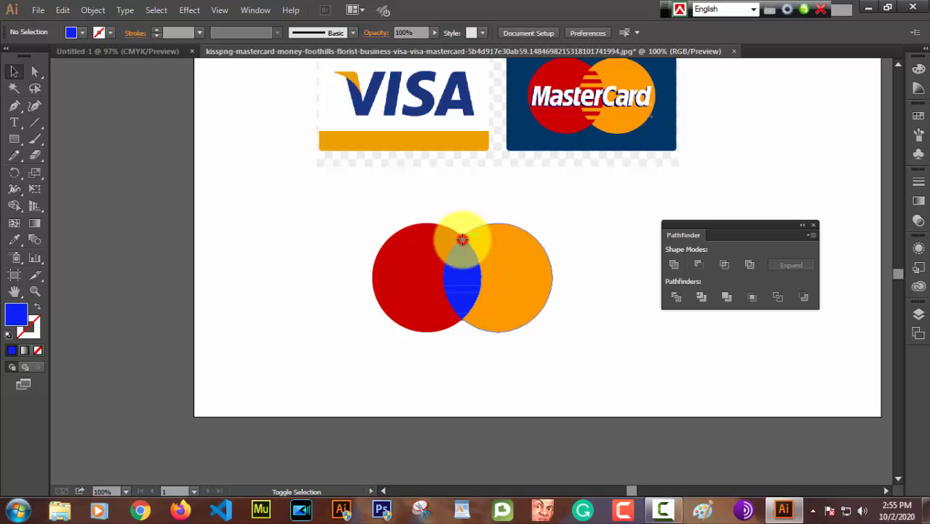
{"action": "left_click", "coordinate": [464, 243]}
{"action": "left_click", "coordinate": [440, 205]}
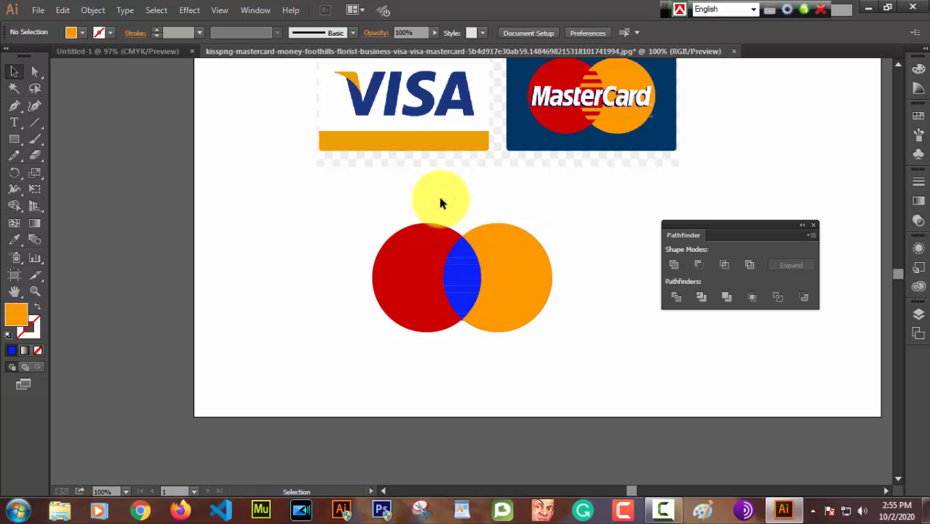
Step: Recolor every other stripe of the circles' overlap, starting with the topmost piece, with the orange sampled from the reference MasterCard logo
{"action": "key", "text": "ctrl+plus"}
{"action": "key", "text": "ctrl+plus"}
{"action": "key", "text": "ctrl+plus"}
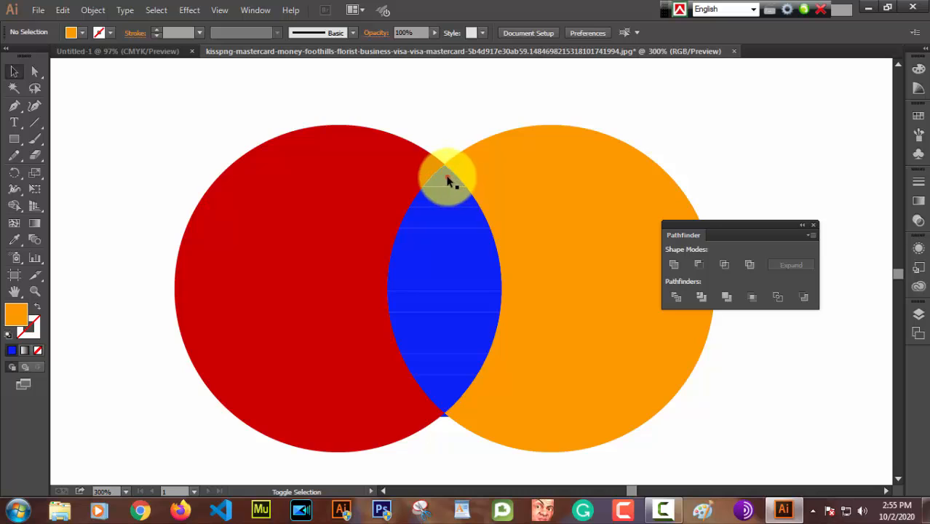
{"action": "left_click", "coordinate": [445, 179]}
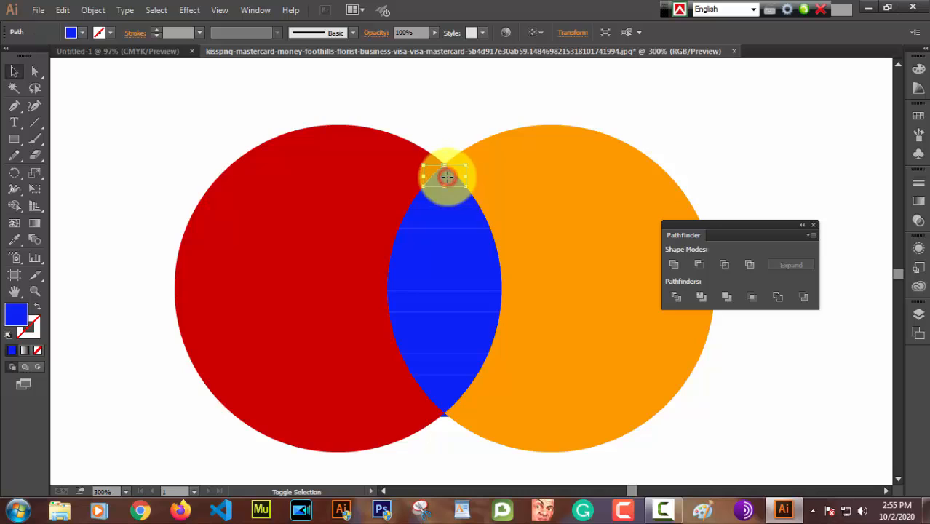
{"action": "left_click", "coordinate": [445, 216], "text": "shift"}
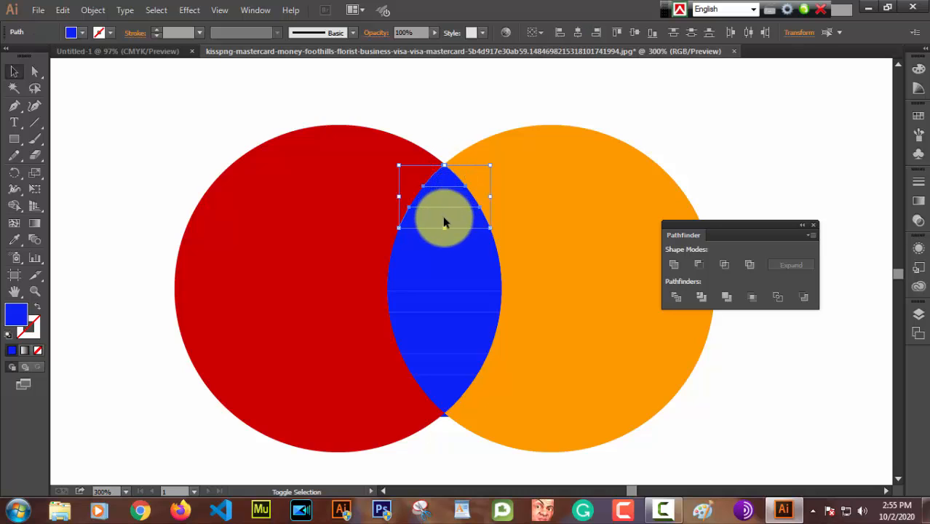
{"action": "left_click", "coordinate": [445, 251], "text": "shift"}
{"action": "left_click", "coordinate": [441, 257], "text": "shift"}
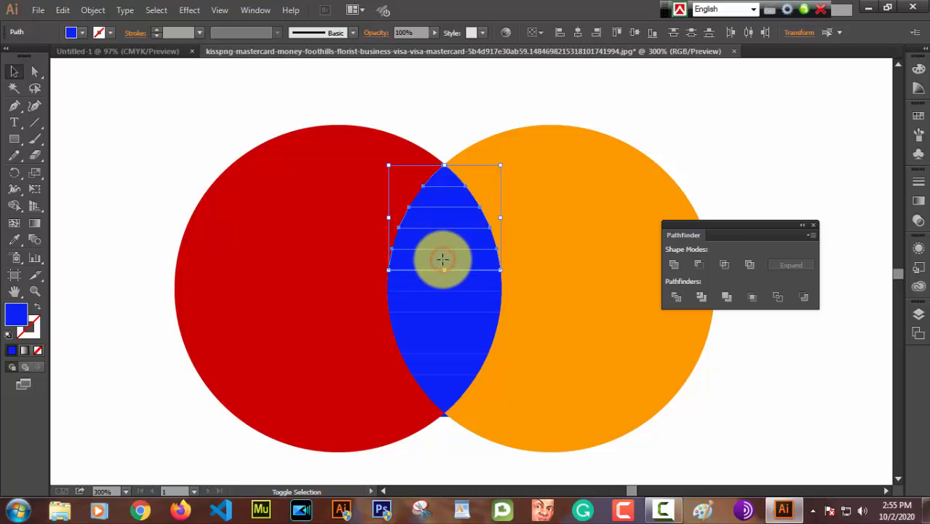
{"action": "left_click", "coordinate": [440, 302], "text": "shift"}
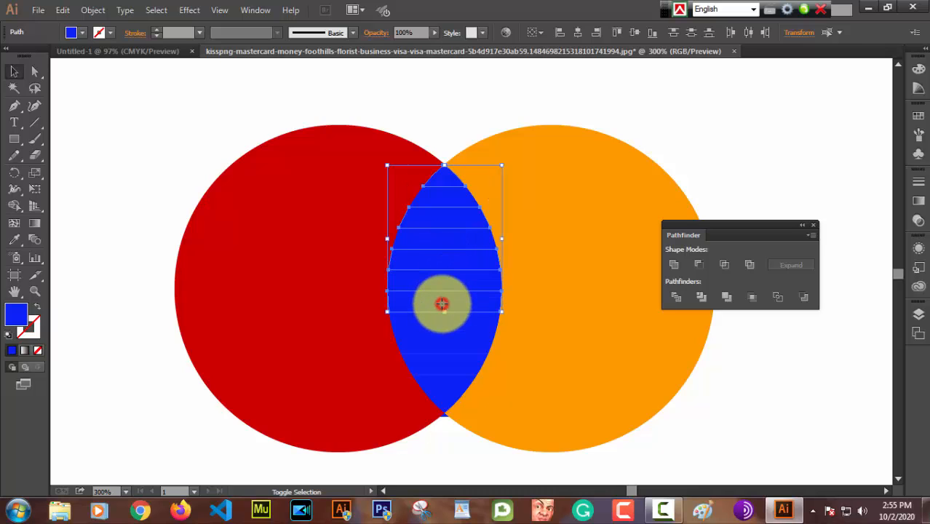
{"action": "left_click", "coordinate": [442, 334], "text": "shift"}
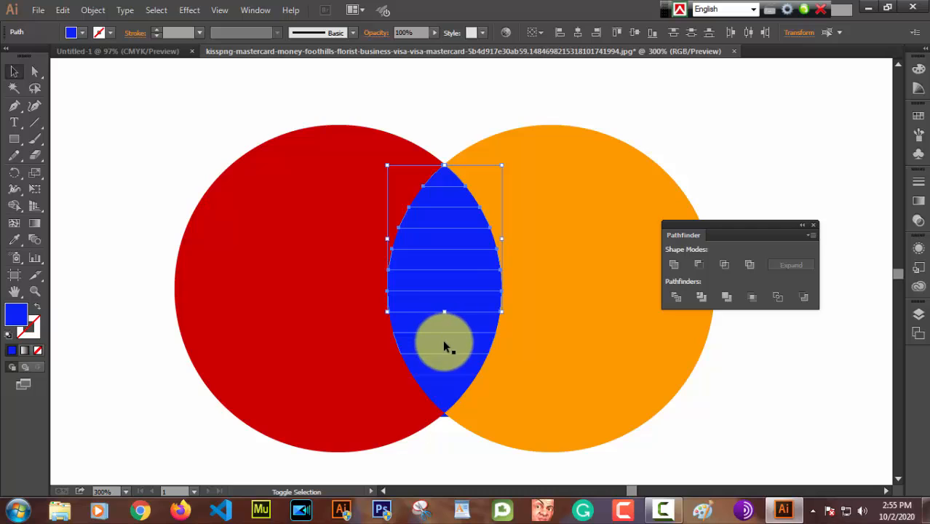
{"action": "left_click", "coordinate": [442, 339], "text": "shift"}
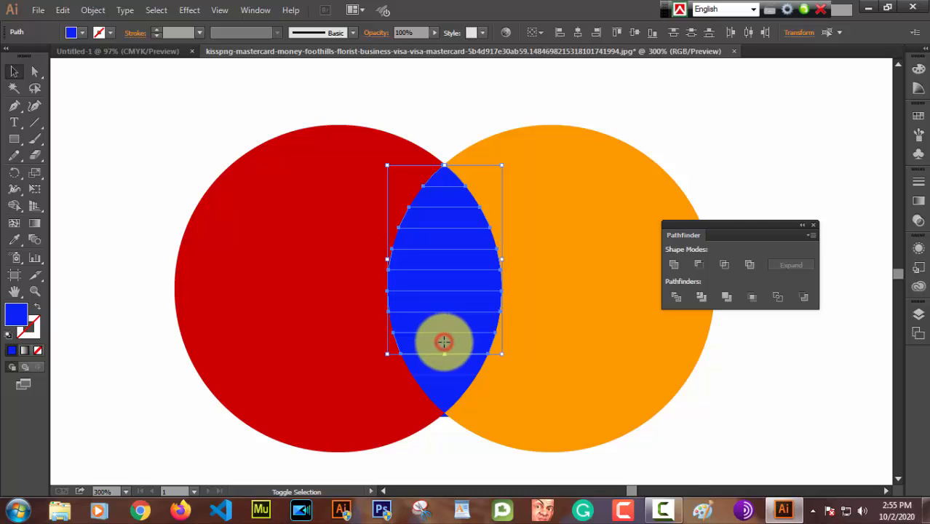
{"action": "left_click", "coordinate": [442, 379], "text": "shift"}
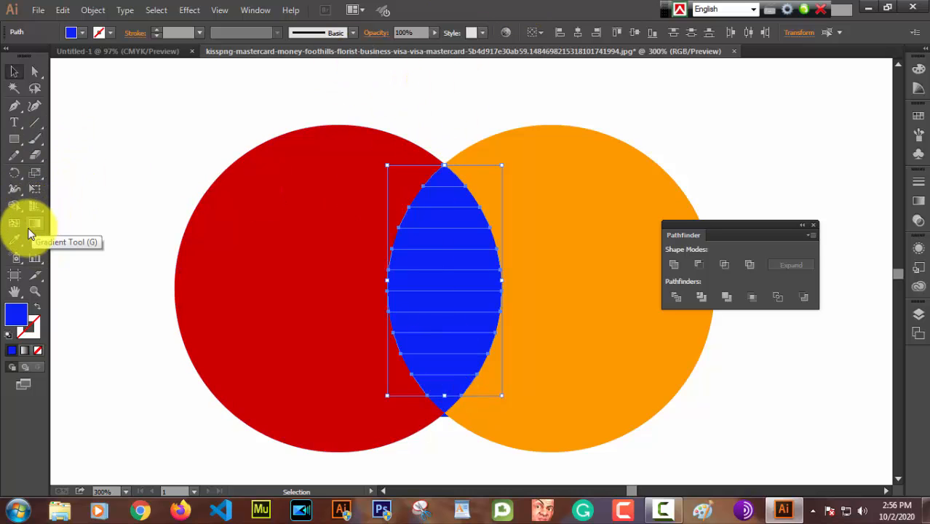
{"action": "left_click", "coordinate": [9, 243]}
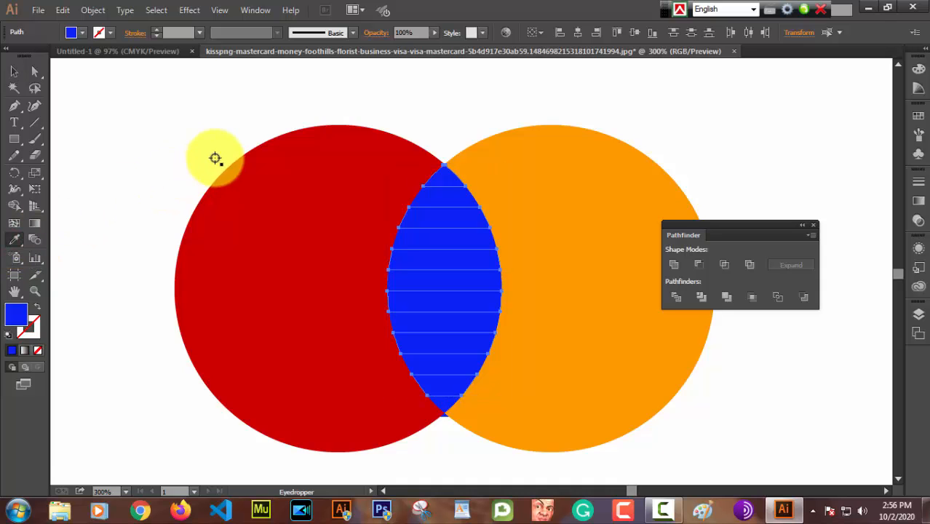
{"action": "scroll", "coordinate": [591, 110], "scroll_direction": "up", "scroll_amount": 2}
{"action": "scroll", "coordinate": [590, 110], "scroll_direction": "up", "scroll_amount": 6}
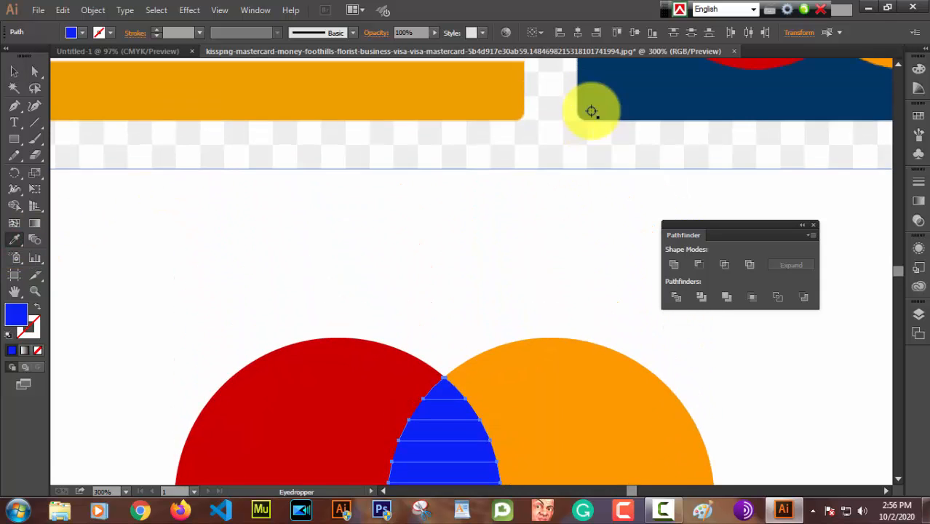
{"action": "scroll", "coordinate": [590, 120], "scroll_direction": "up", "scroll_amount": 4}
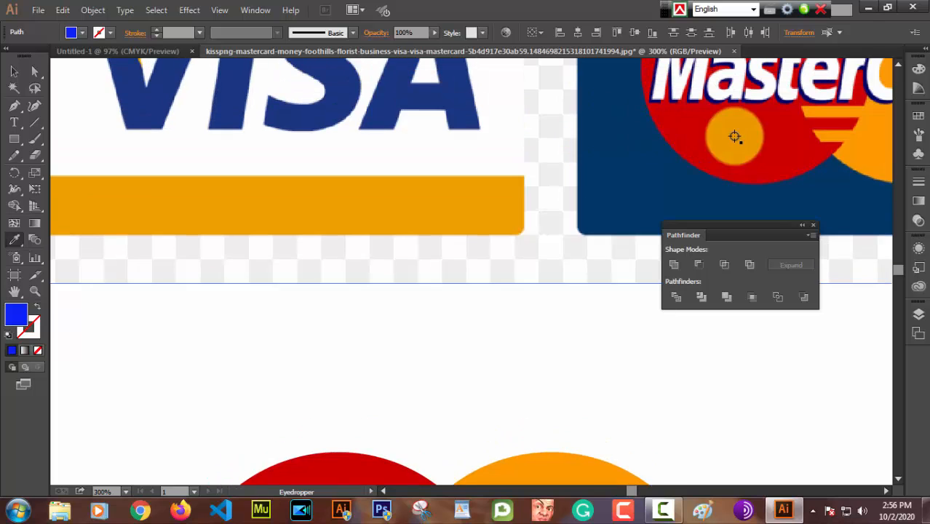
{"action": "left_click", "coordinate": [869, 150]}
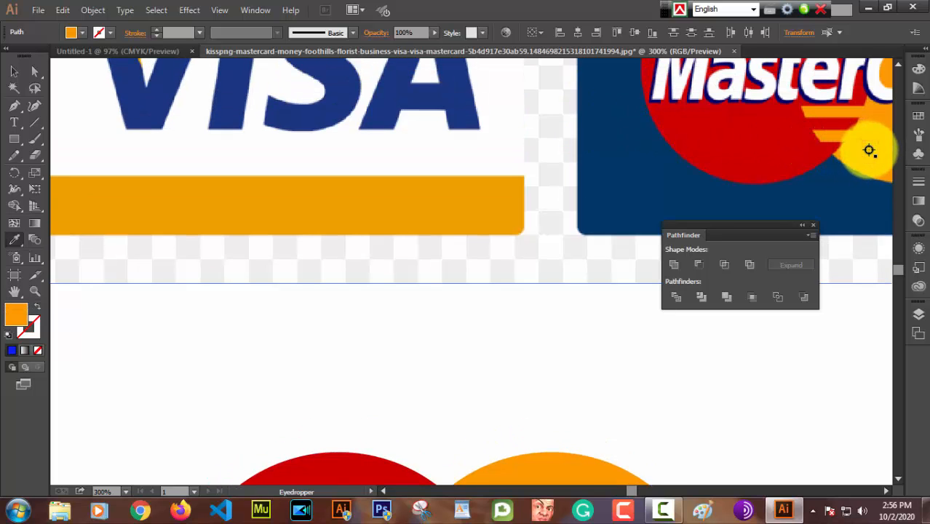
{"action": "scroll", "coordinate": [868, 151], "scroll_direction": "down", "scroll_amount": 4}
{"action": "scroll", "coordinate": [607, 144], "scroll_direction": "down", "scroll_amount": 7}
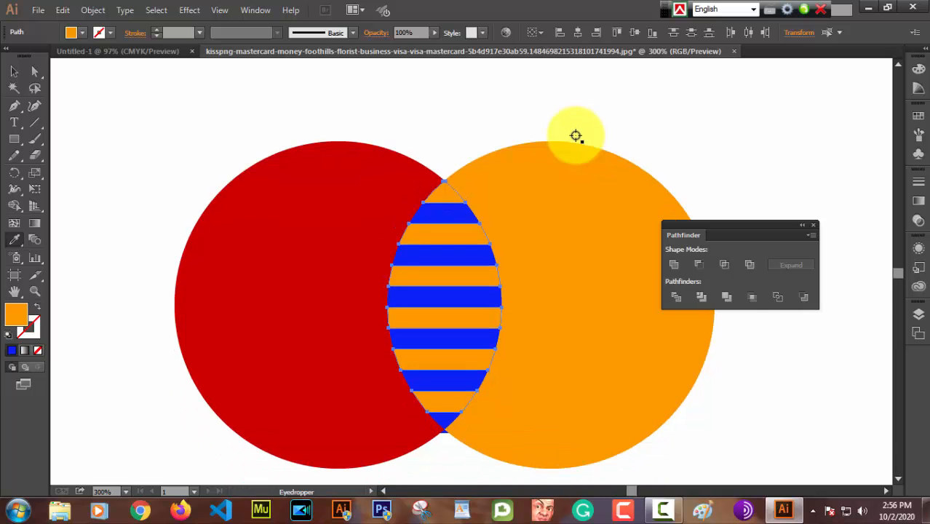
{"action": "scroll", "coordinate": [576, 136], "scroll_direction": "down", "scroll_amount": 1}
{"action": "scroll", "coordinate": [576, 136], "scroll_direction": "down", "scroll_amount": 1}
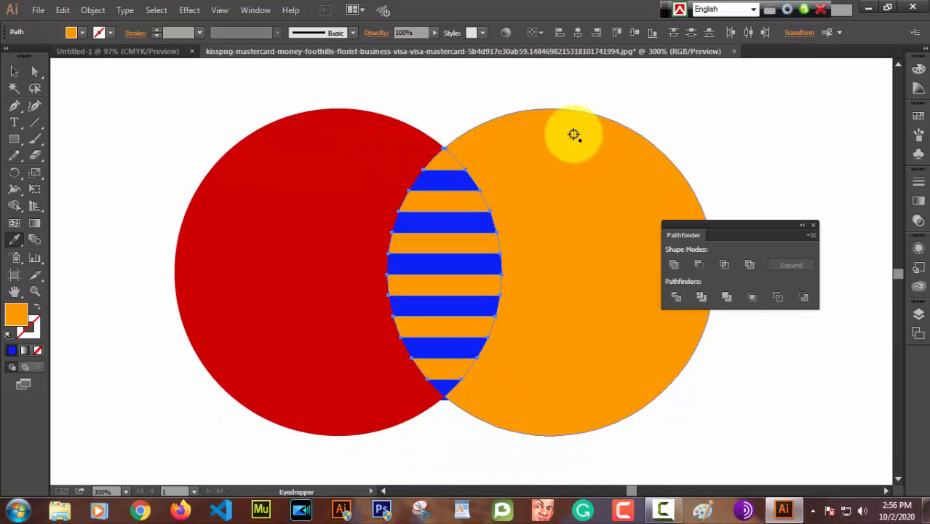
{"action": "left_click", "coordinate": [16, 71]}
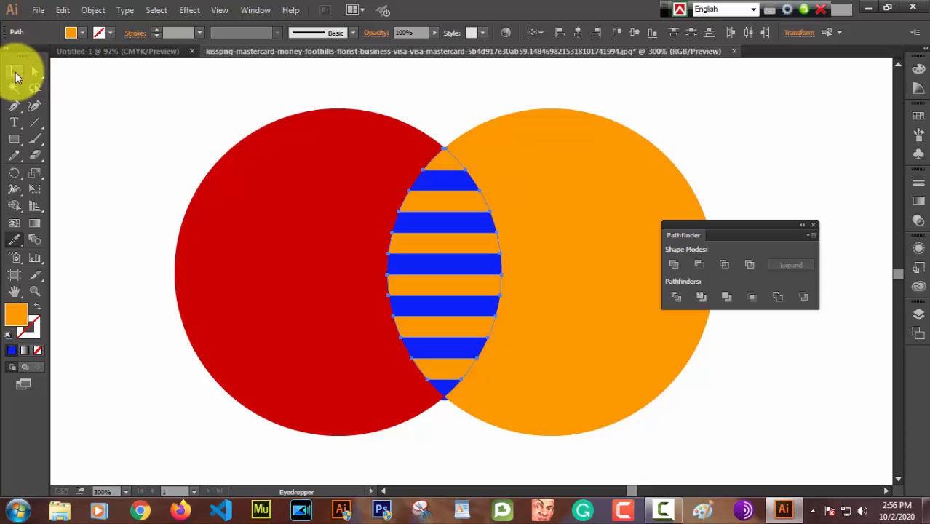
{"action": "left_click", "coordinate": [466, 440]}
Step: Delete the tiny blue leftover piece just below the lower tip of the overlap
{"action": "scroll", "coordinate": [465, 441], "scroll_direction": "down", "scroll_amount": 2}
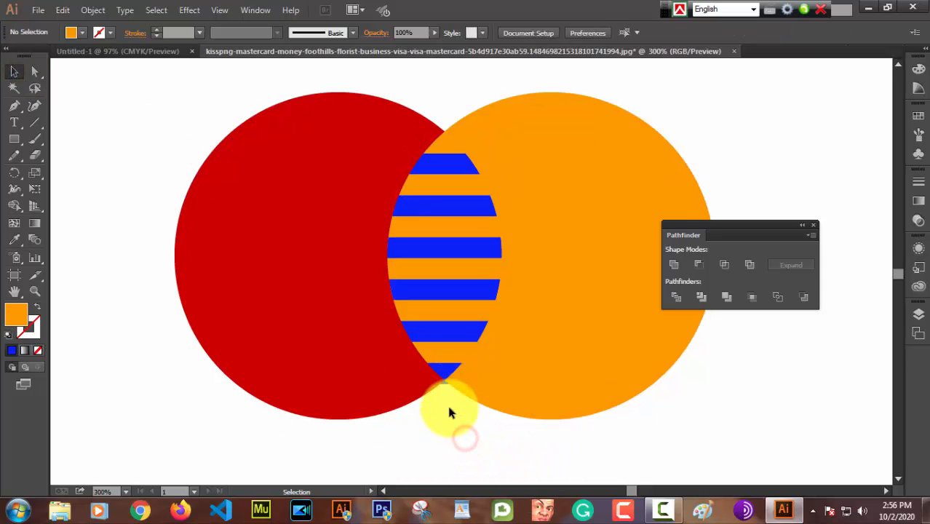
{"action": "left_click", "coordinate": [444, 366]}
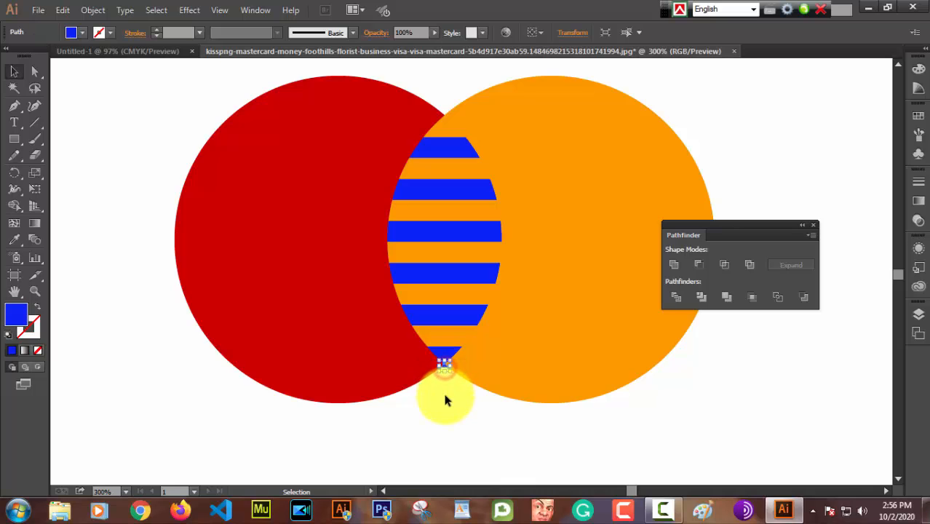
{"action": "left_click", "coordinate": [445, 400]}
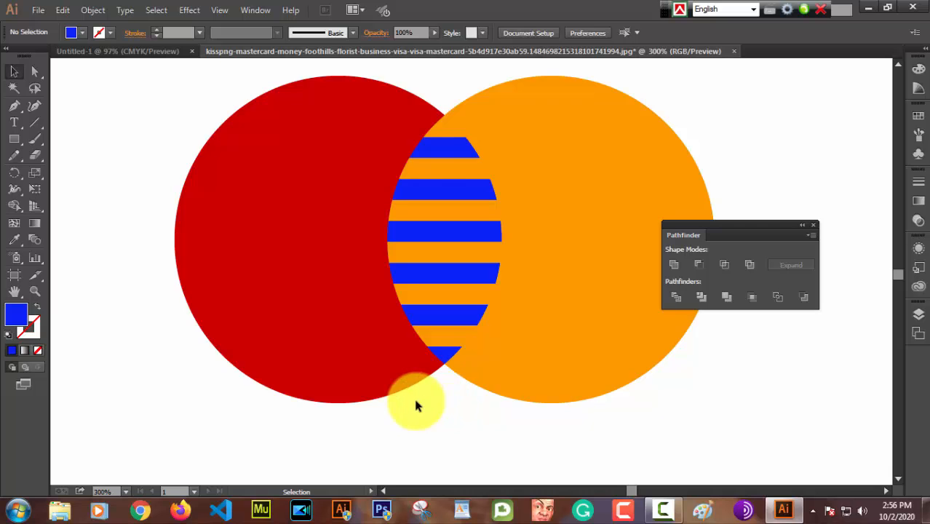
Step: Recolor the six remaining blue stripes in the overlap with the red sampled from the left circle
{"action": "key", "text": "ctrl+minus"}
{"action": "key", "text": "ctrl+minus"}
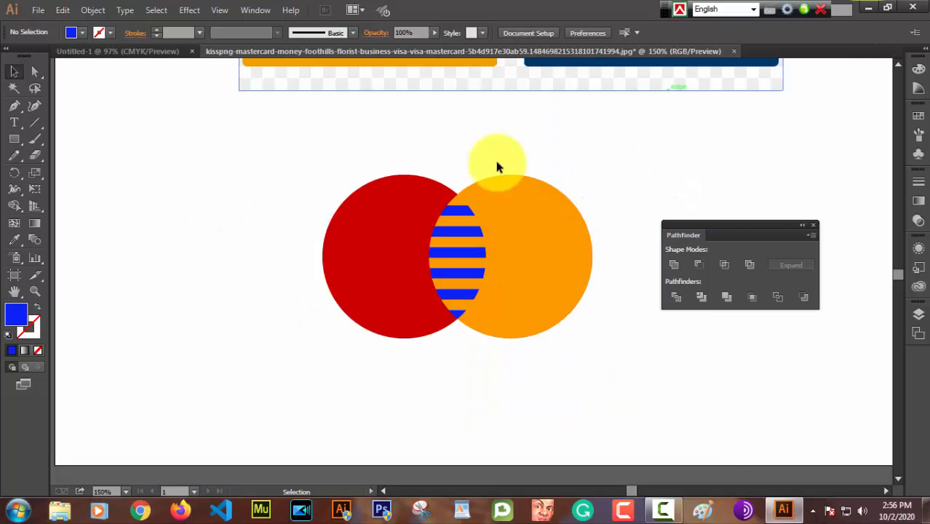
{"action": "left_click", "coordinate": [462, 212], "text": "shift"}
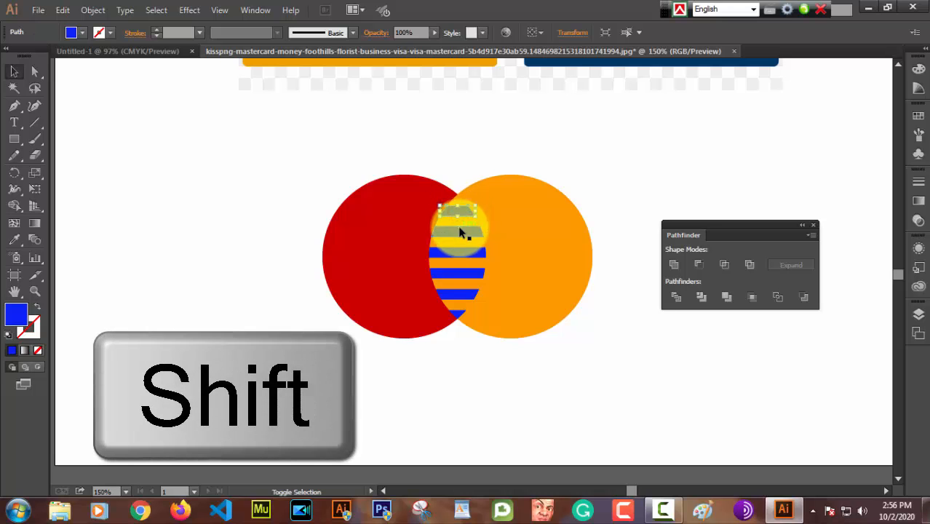
{"action": "left_click", "coordinate": [461, 235], "text": "shift"}
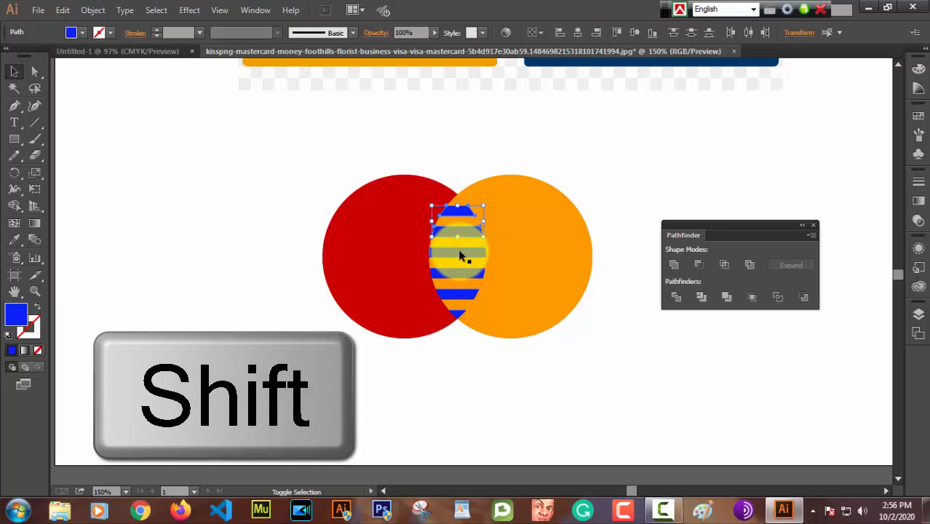
{"action": "left_click", "coordinate": [459, 254], "text": "shift"}
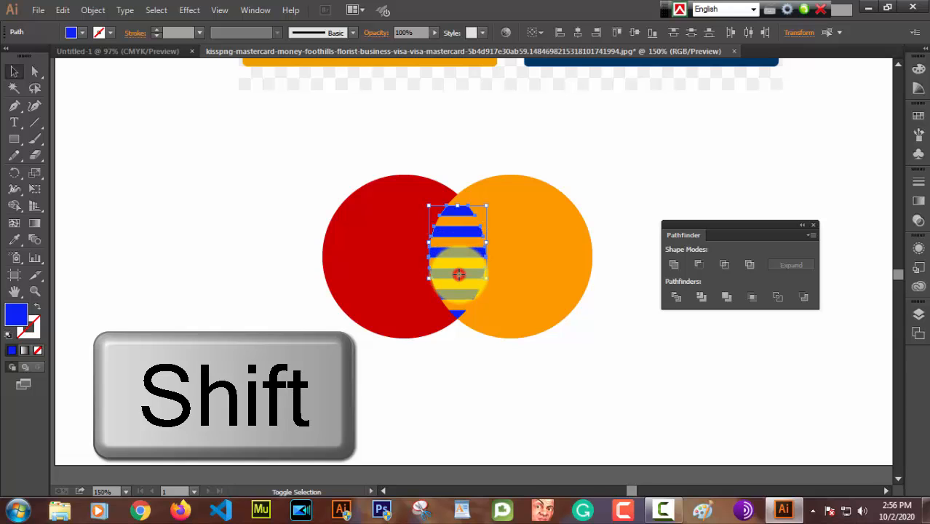
{"action": "left_click", "coordinate": [458, 294], "text": "shift"}
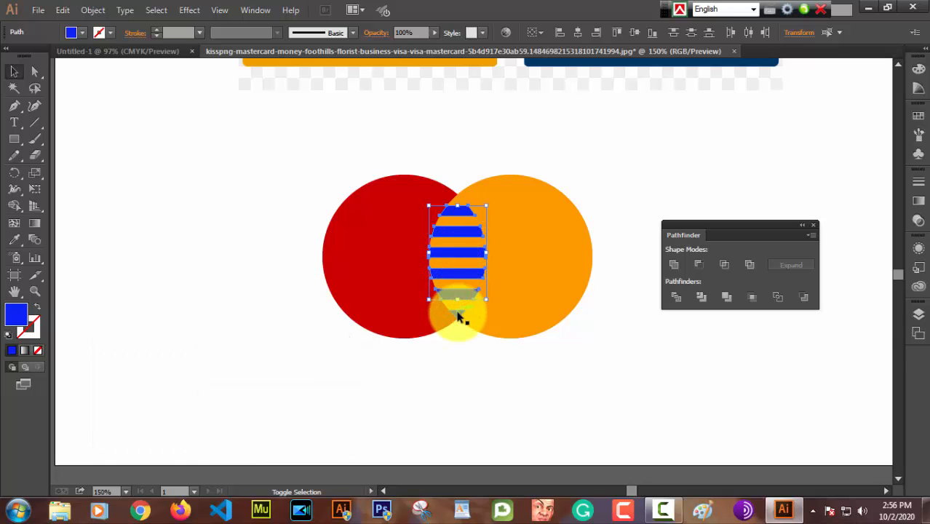
{"action": "left_click", "coordinate": [458, 314], "text": "shift"}
{"action": "scroll", "coordinate": [632, 275], "scroll_direction": "up", "scroll_amount": 3}
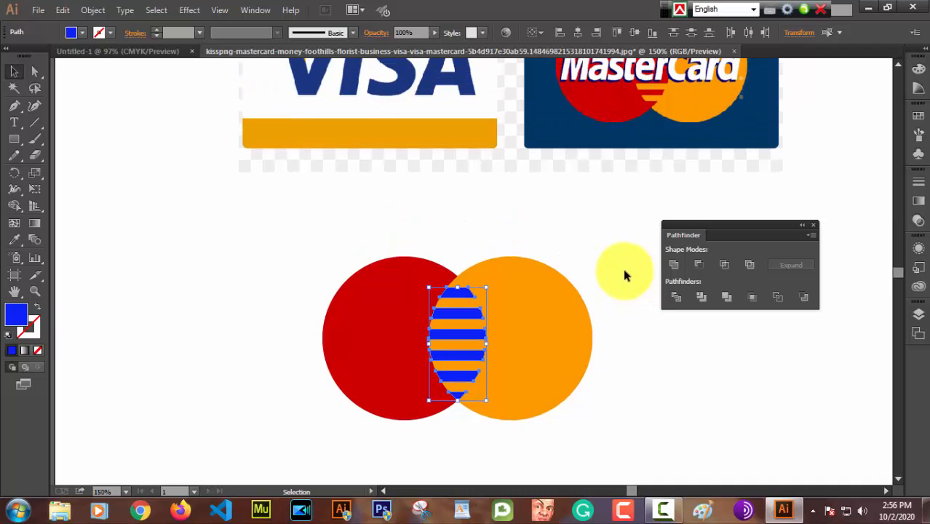
{"action": "left_click", "coordinate": [16, 242]}
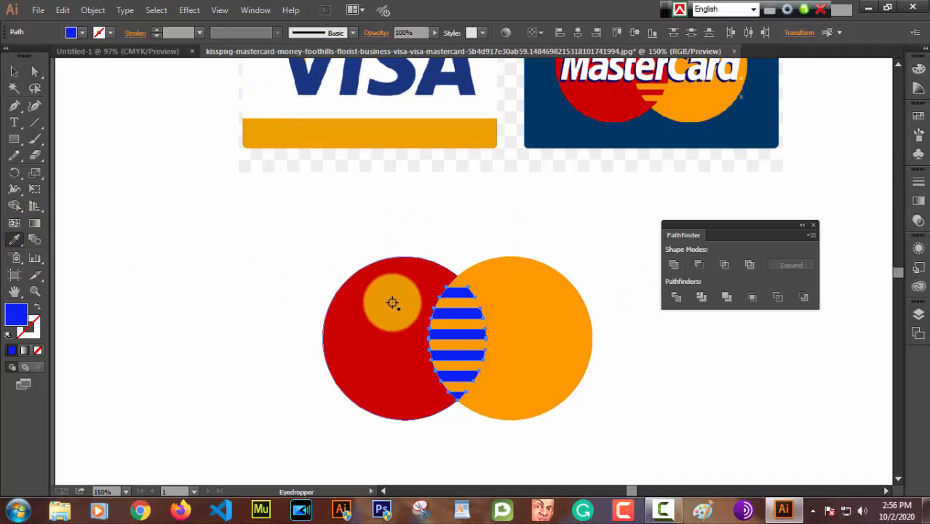
{"action": "left_click", "coordinate": [370, 301]}
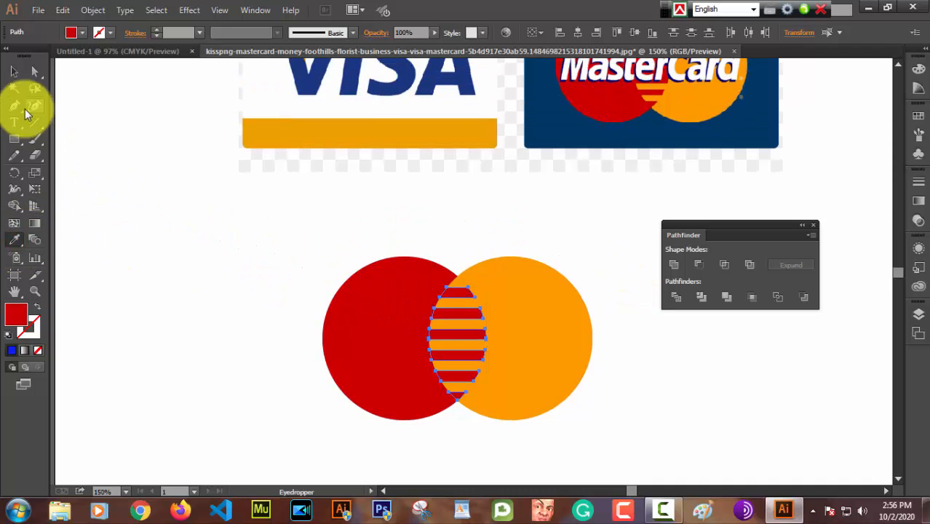
{"action": "left_click", "coordinate": [16, 74]}
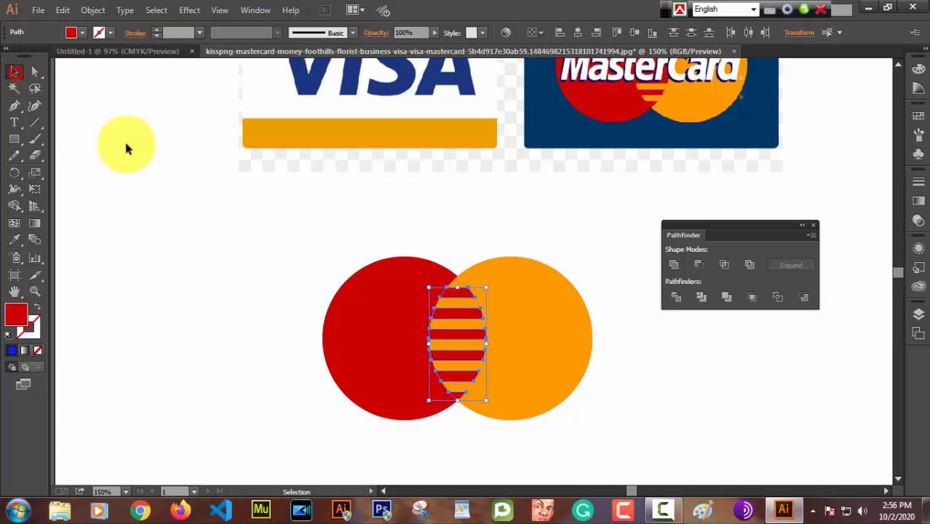
{"action": "left_click", "coordinate": [270, 215]}
Step: Group all pieces of the two-circle artwork and move the group up and left, just below the VISA card
{"action": "scroll", "coordinate": [271, 216], "scroll_direction": "down", "scroll_amount": 3}
{"action": "scroll", "coordinate": [271, 215], "scroll_direction": "up", "scroll_amount": 2}
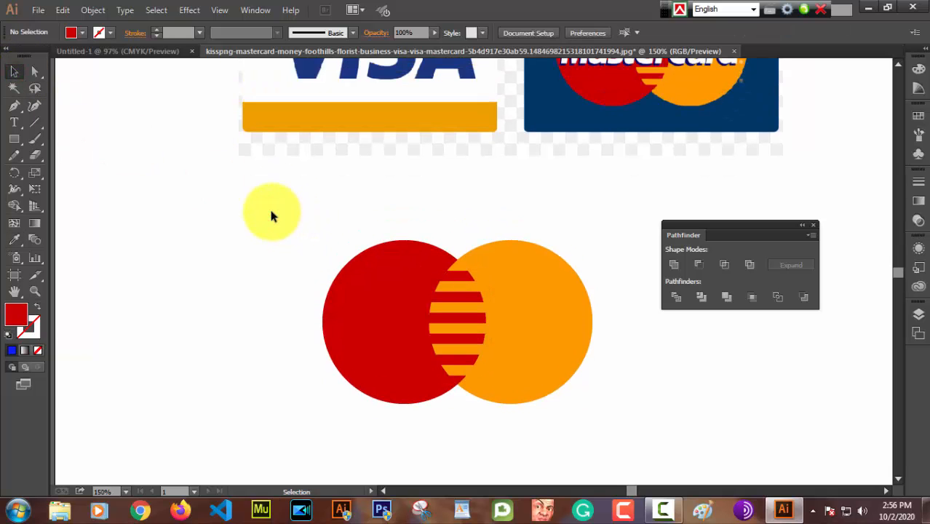
{"action": "scroll", "coordinate": [271, 212], "scroll_direction": "down", "scroll_amount": 1}
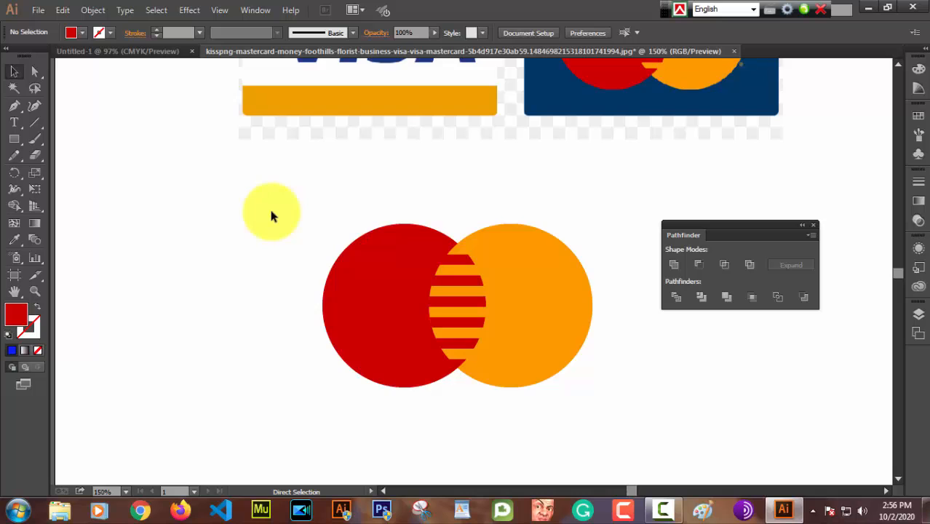
{"action": "key", "text": "ctrl+minus"}
{"action": "key", "text": "ctrl+minus"}
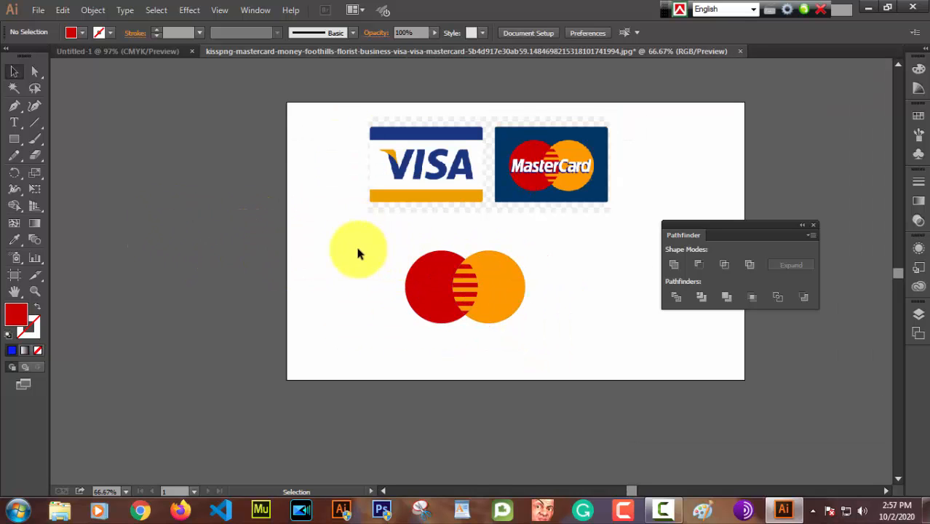
{"action": "left_click_drag", "start_coordinate": [375, 243], "coordinate": [534, 336]}
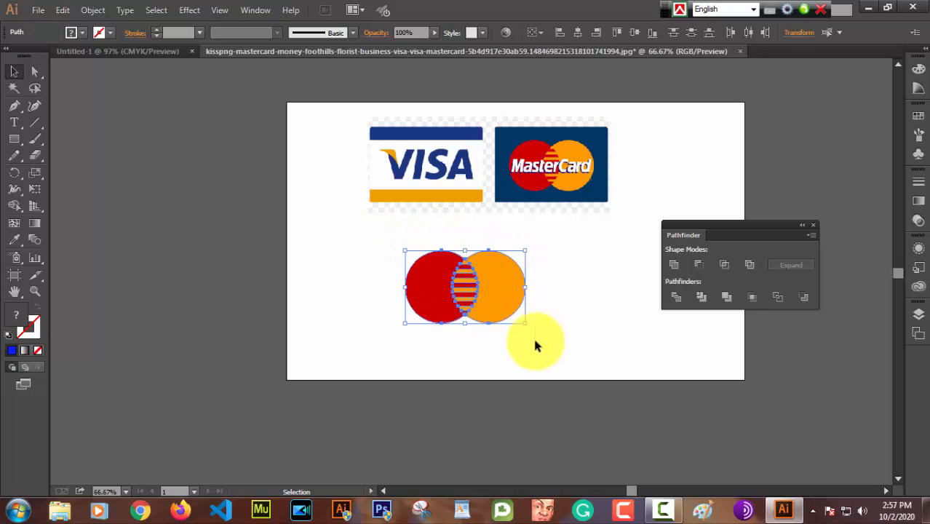
{"action": "right_click", "coordinate": [488, 298]}
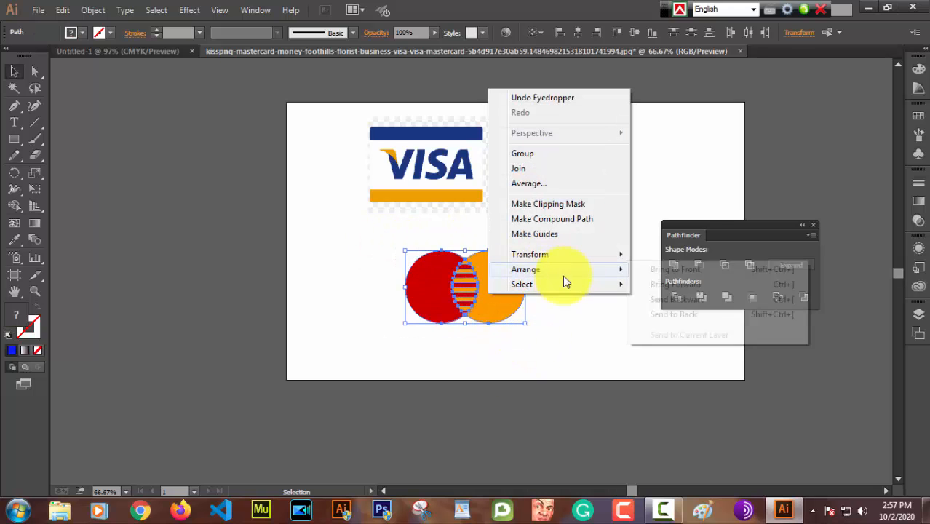
{"action": "key", "text": "Escape"}
{"action": "left_click", "coordinate": [577, 293]}
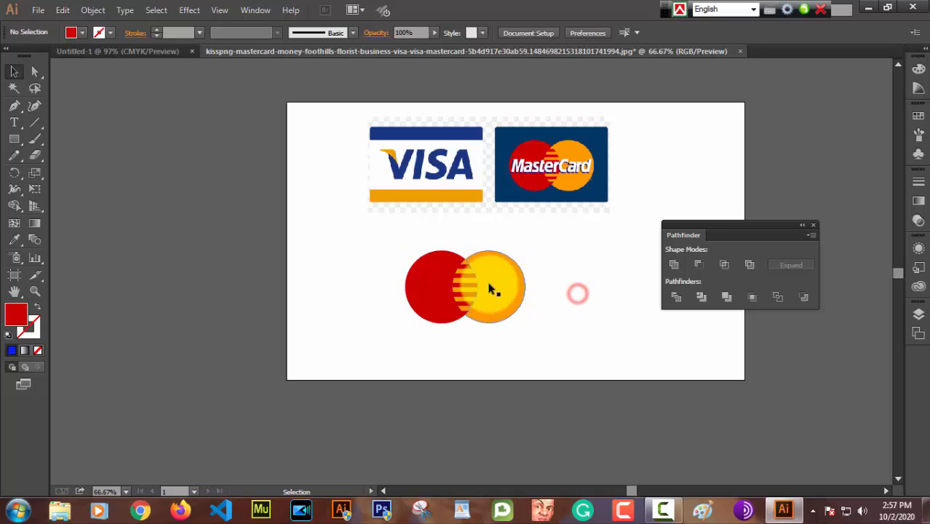
{"action": "left_click_drag", "start_coordinate": [498, 291], "coordinate": [395, 249]}
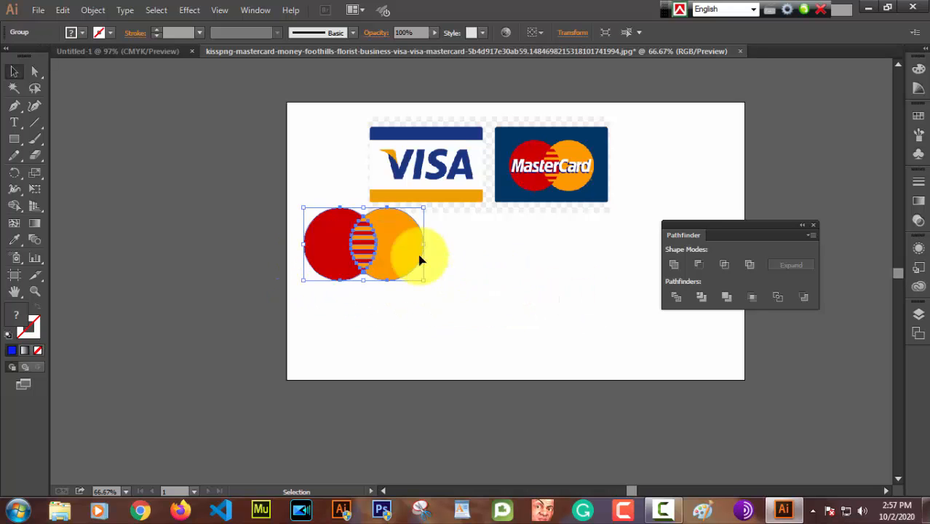
{"action": "left_click", "coordinate": [483, 311]}
Step: Add the text "MasterCard" in 12 pt Myriad Pro Bold Italic on the empty area below the reference MasterCard logo
{"action": "scroll", "coordinate": [485, 303], "scroll_direction": "up", "scroll_amount": 2}
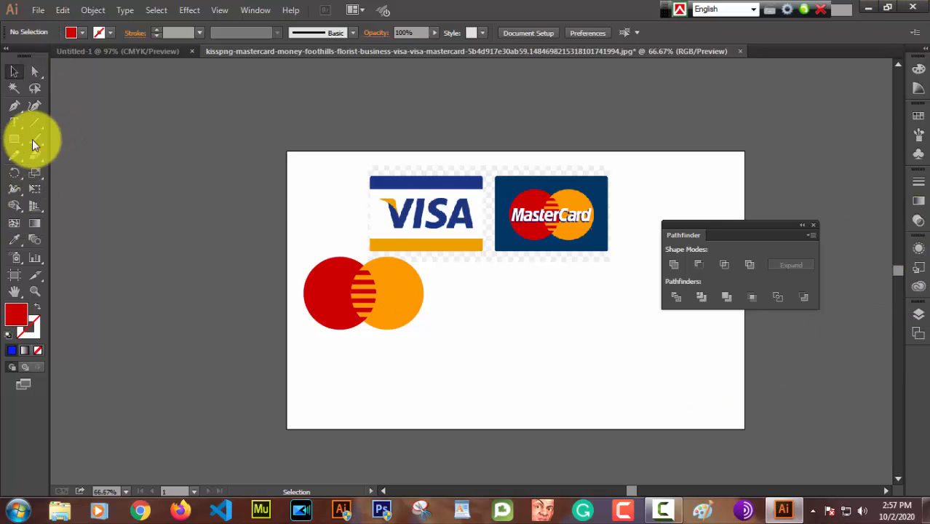
{"action": "left_click", "coordinate": [14, 122]}
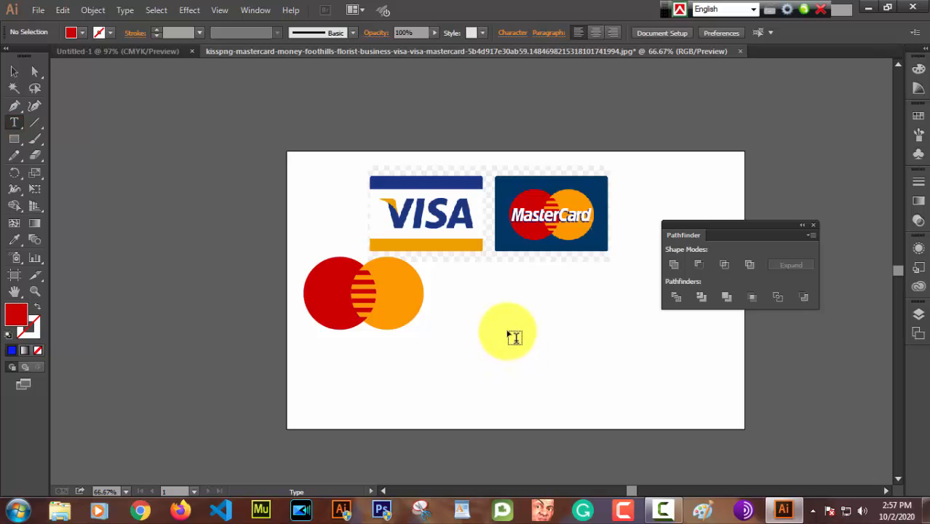
{"action": "left_click", "coordinate": [514, 337]}
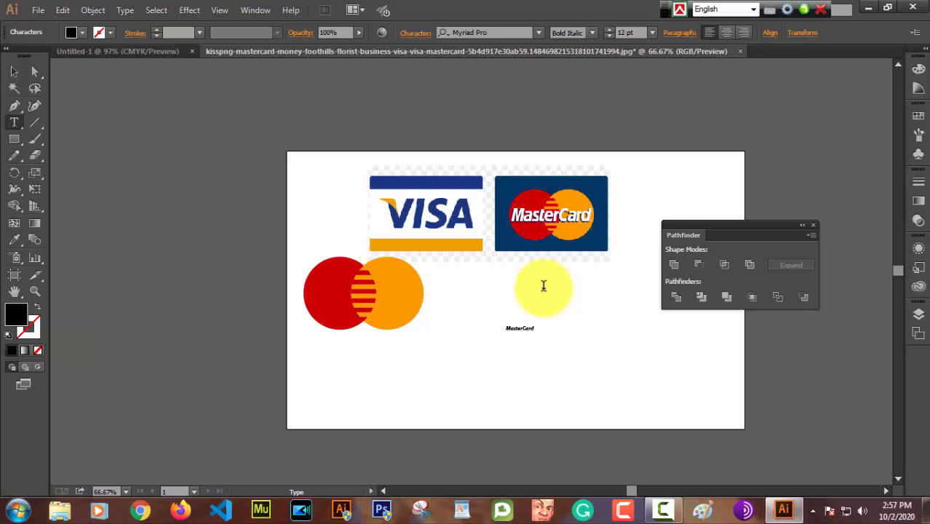
Step: Scale the MasterCard text up to about 66 pt and place it directly below the two circles
{"action": "left_click", "coordinate": [14, 72]}
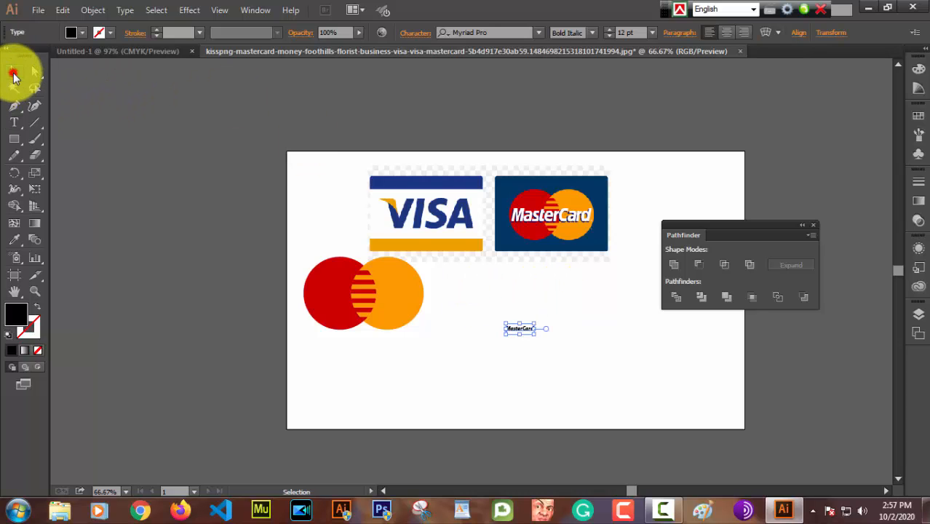
{"action": "left_click_drag", "start_coordinate": [534, 337], "coordinate": [659, 461]}
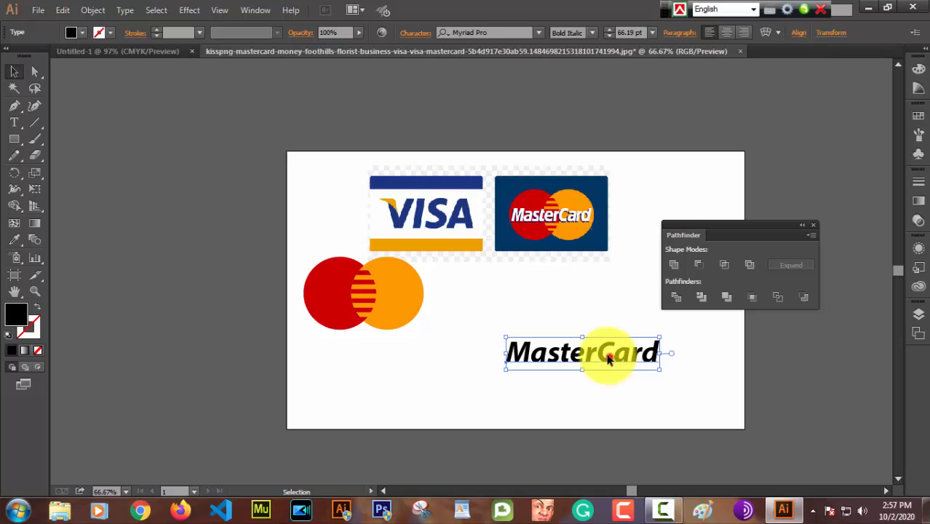
{"action": "left_click_drag", "start_coordinate": [608, 358], "coordinate": [409, 372]}
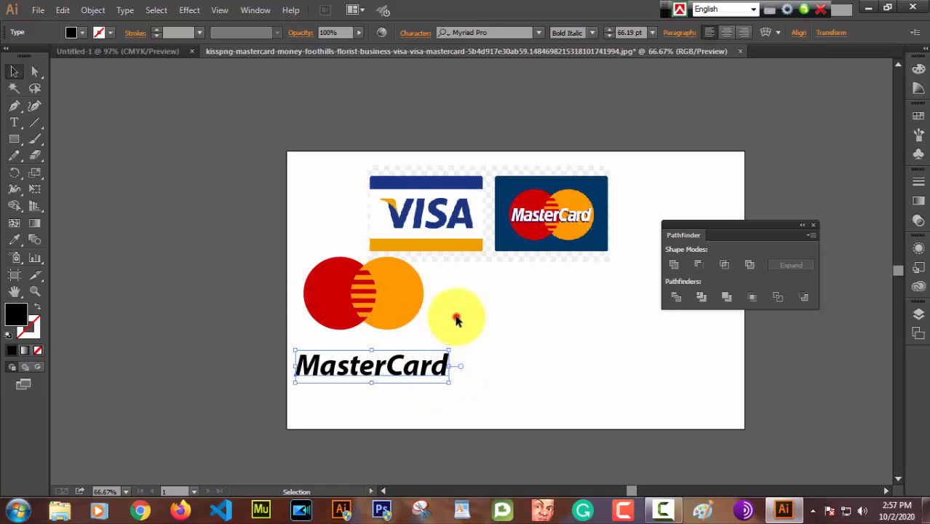
{"action": "left_click", "coordinate": [456, 316]}
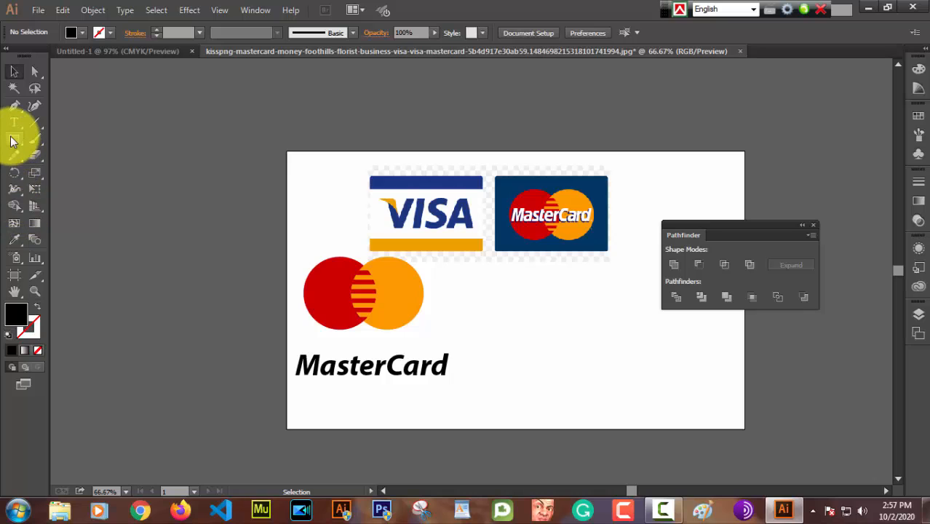
Step: Draw a rectangle in the lower-right area of the artboard and fill it with the navy sampled from the reference MasterCard card
{"action": "left_click_drag", "start_coordinate": [10, 140], "coordinate": [55, 138]}
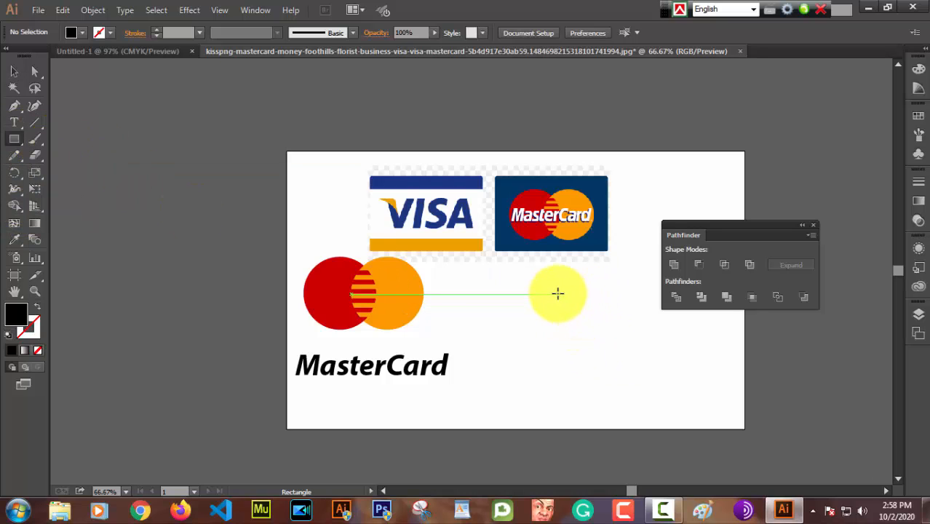
{"action": "left_click_drag", "start_coordinate": [559, 293], "coordinate": [718, 400]}
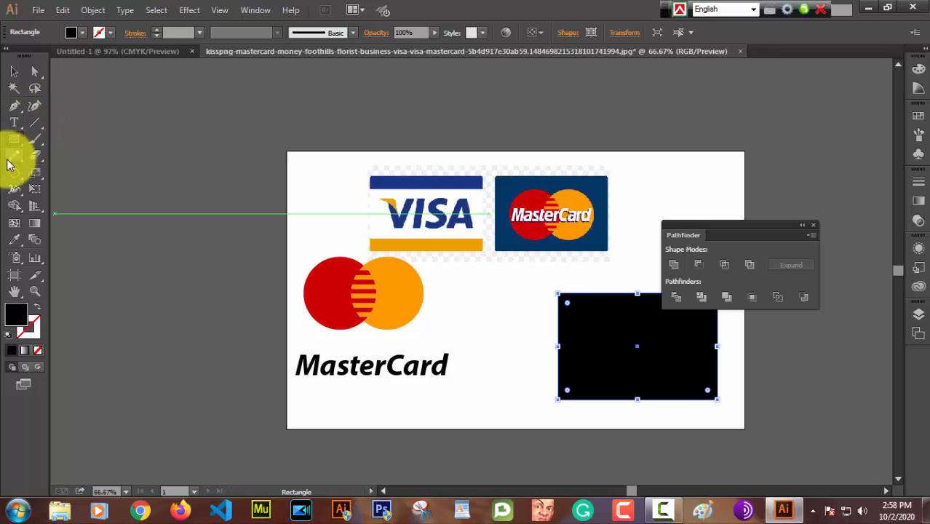
{"action": "left_click", "coordinate": [15, 242]}
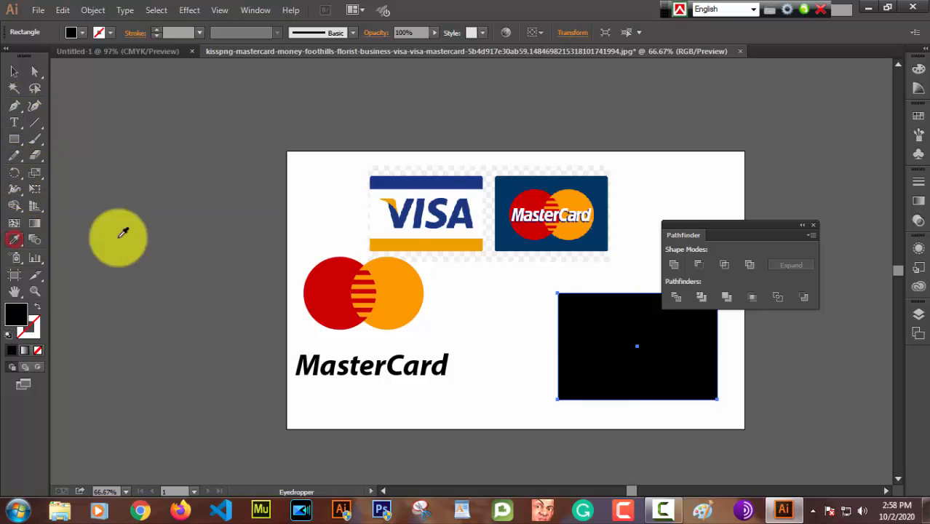
{"action": "left_click", "coordinate": [597, 233]}
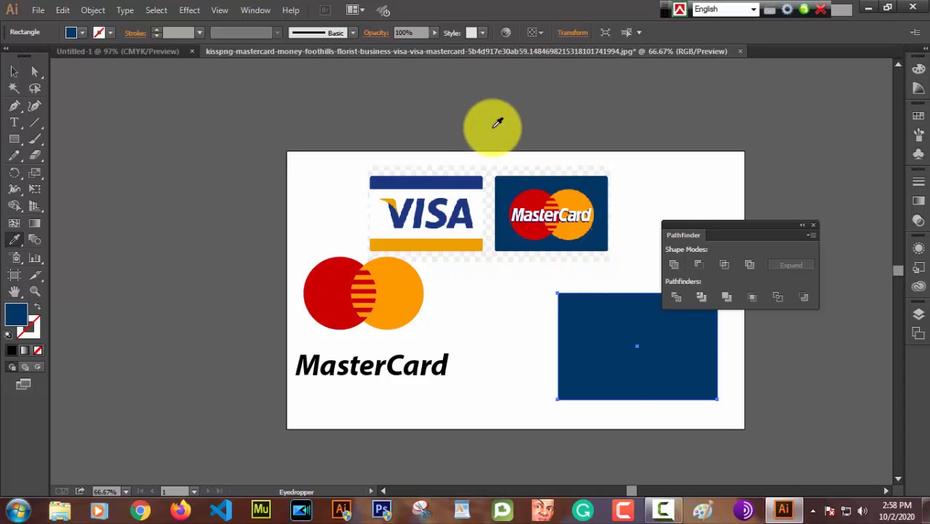
Step: Move the circle group onto the navy rectangle
{"action": "key", "text": "ctrl+plus"}
{"action": "key", "text": "ctrl+plus"}
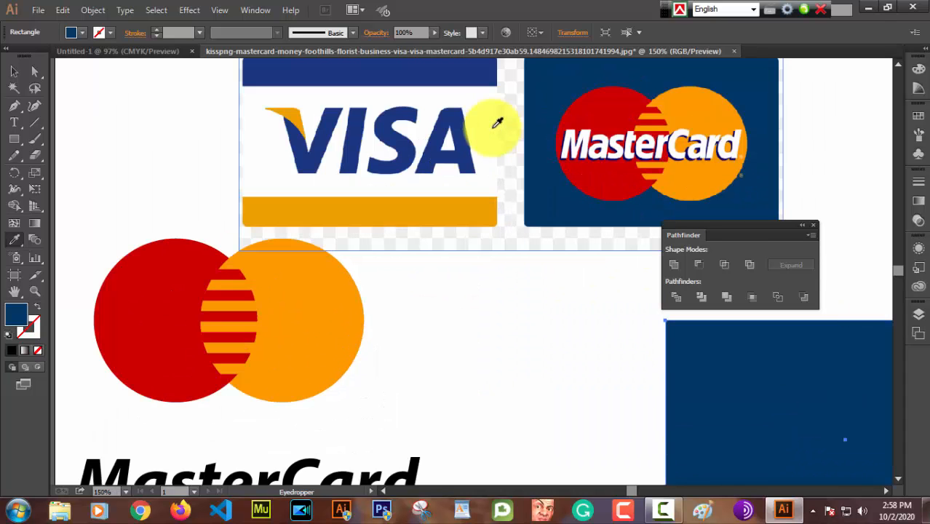
{"action": "scroll", "coordinate": [451, 170], "scroll_direction": "down", "scroll_amount": 3}
{"action": "scroll", "coordinate": [437, 349], "scroll_direction": "down", "scroll_amount": 2}
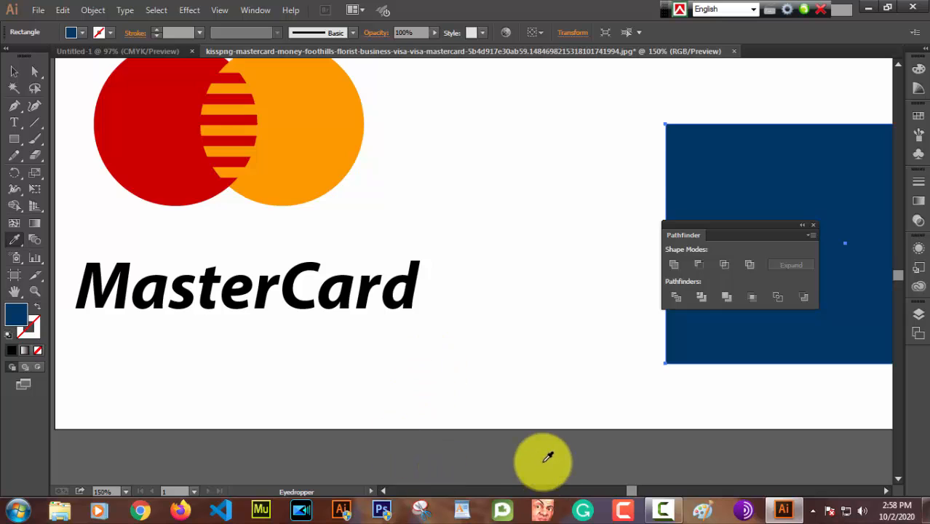
{"action": "scroll", "coordinate": [546, 453], "scroll_direction": "up", "scroll_amount": 2}
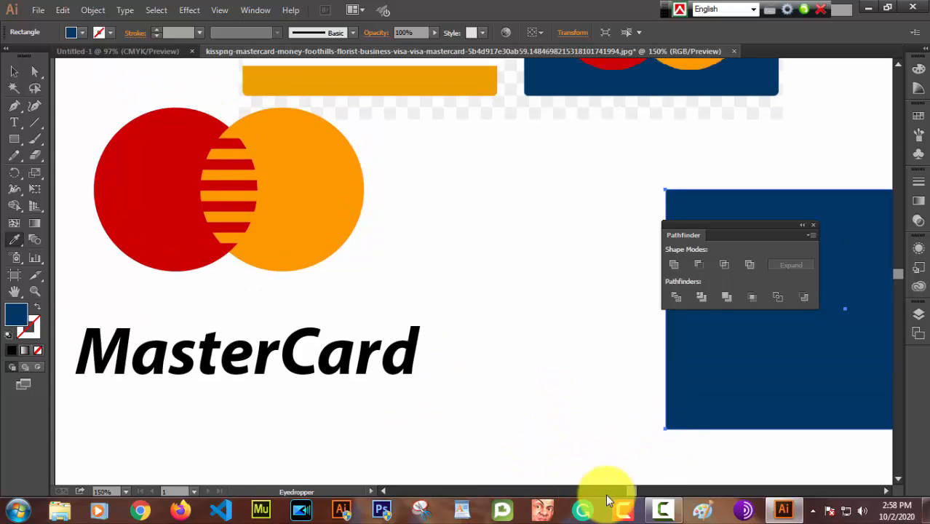
{"action": "left_click_drag", "start_coordinate": [632, 492], "coordinate": [638, 492]}
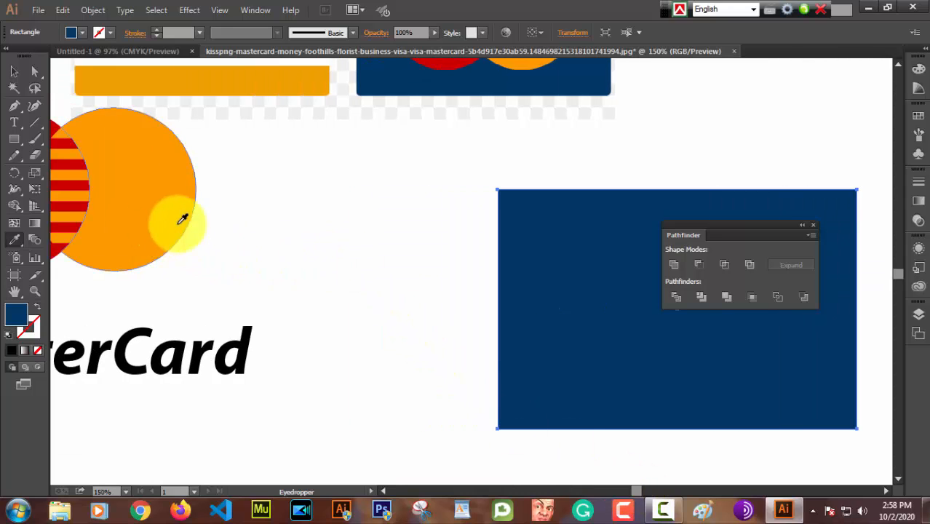
{"action": "left_click", "coordinate": [16, 67]}
{"action": "left_click_drag", "start_coordinate": [146, 193], "coordinate": [743, 318]}
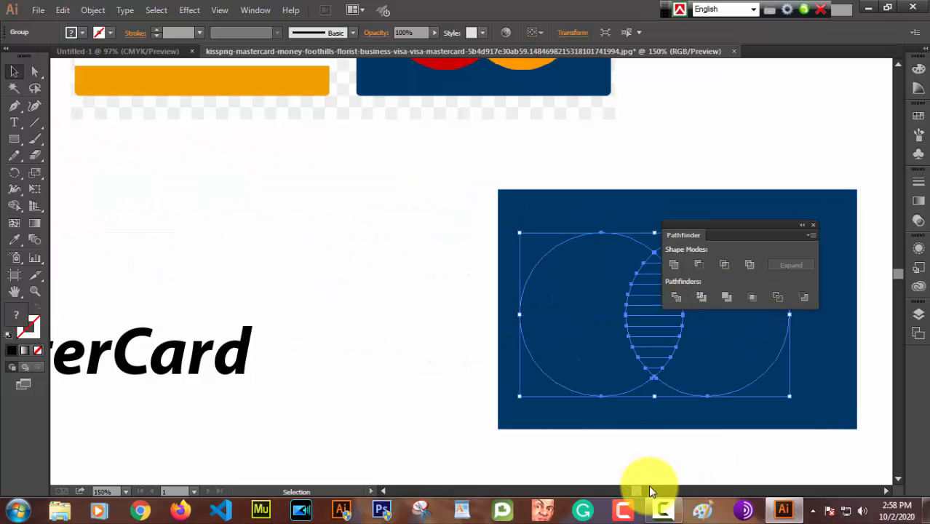
Step: Bring the circle group to the front, above the navy rectangle, and deselect it
{"action": "left_click_drag", "start_coordinate": [639, 494], "coordinate": [646, 492]}
{"action": "right_click", "coordinate": [492, 342]}
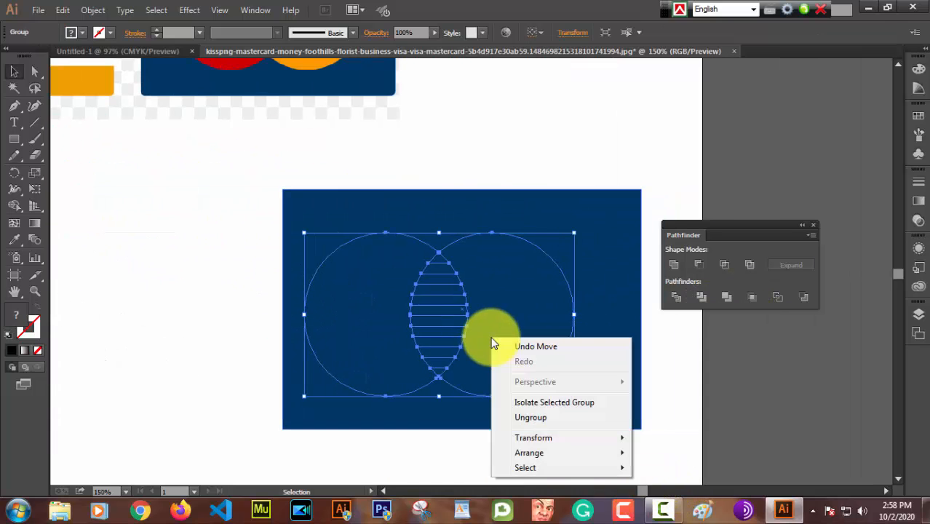
{"action": "mouse_move", "coordinate": [528, 448]}
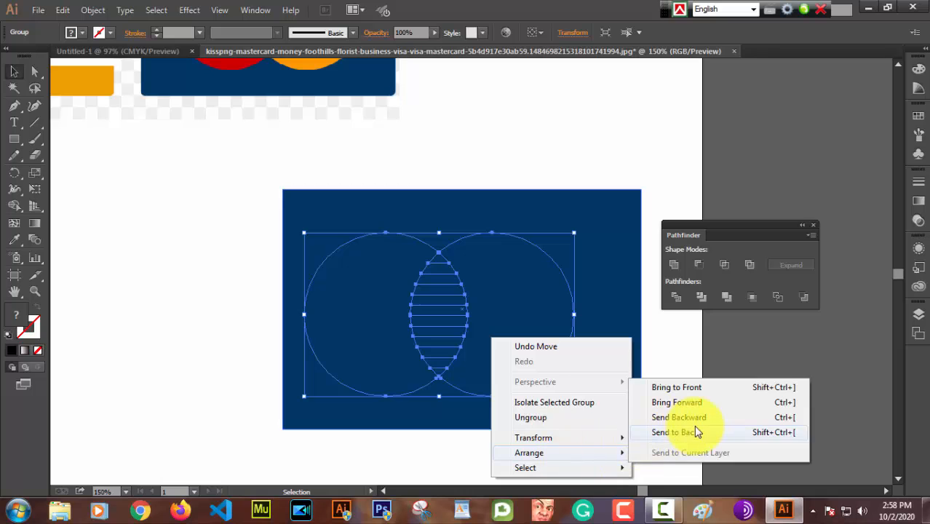
{"action": "left_click", "coordinate": [702, 387]}
{"action": "scroll", "coordinate": [626, 371], "scroll_direction": "down", "scroll_amount": 1}
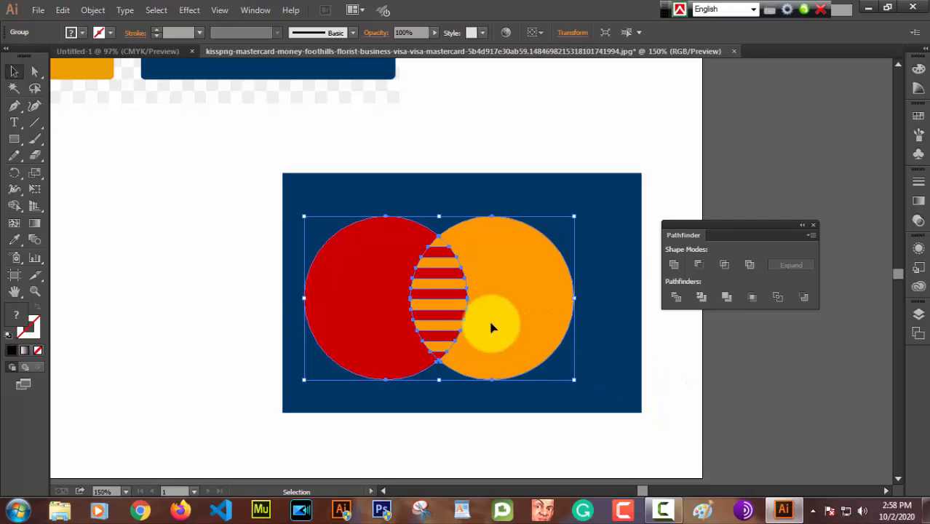
{"action": "scroll", "coordinate": [492, 328], "scroll_direction": "down", "scroll_amount": 2}
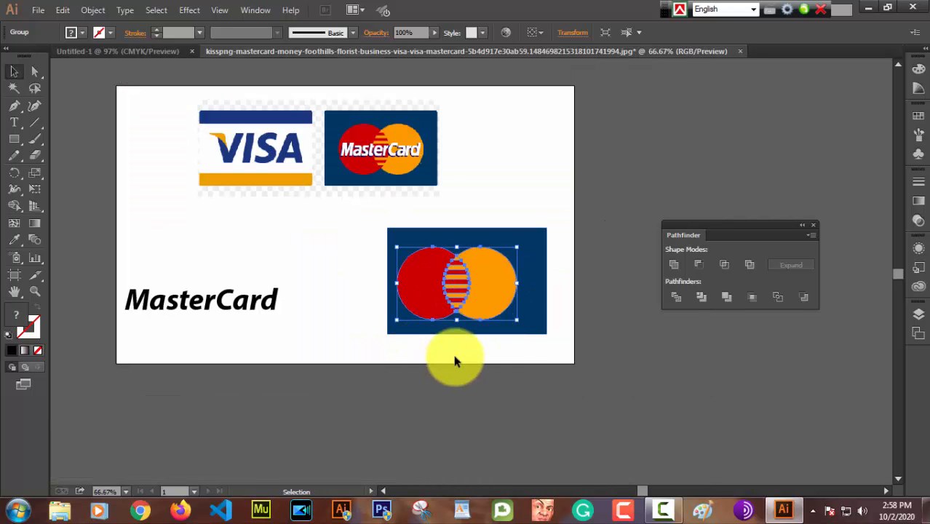
{"action": "left_click", "coordinate": [489, 346]}
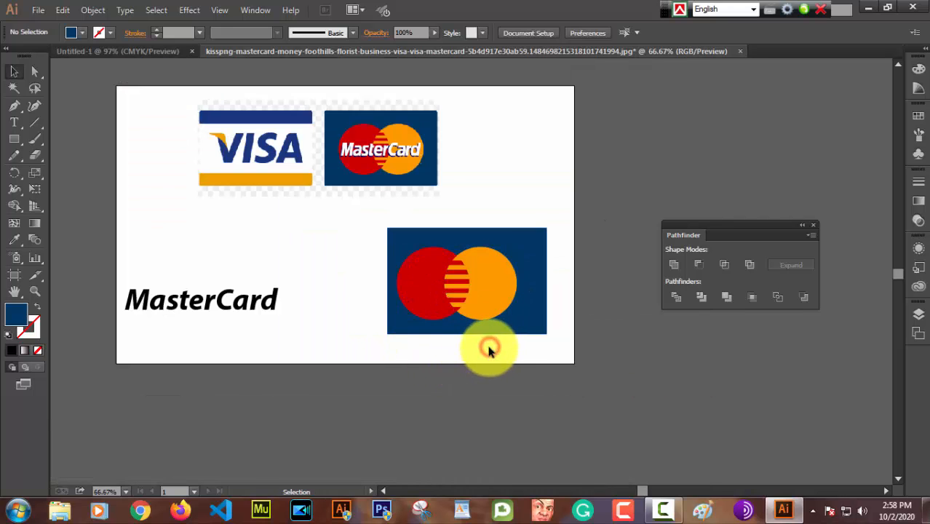
{"action": "double_click", "coordinate": [480, 299]}
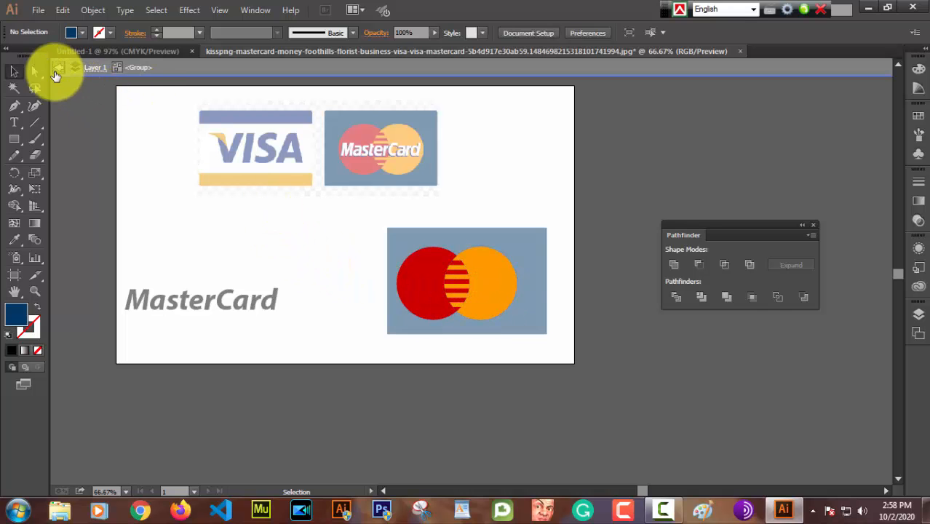
{"action": "left_click", "coordinate": [57, 69]}
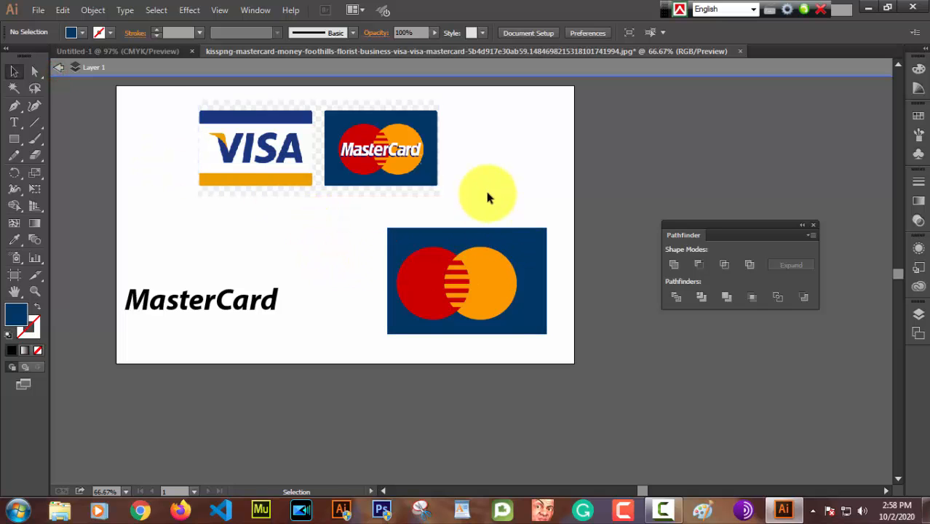
{"action": "left_click", "coordinate": [58, 68]}
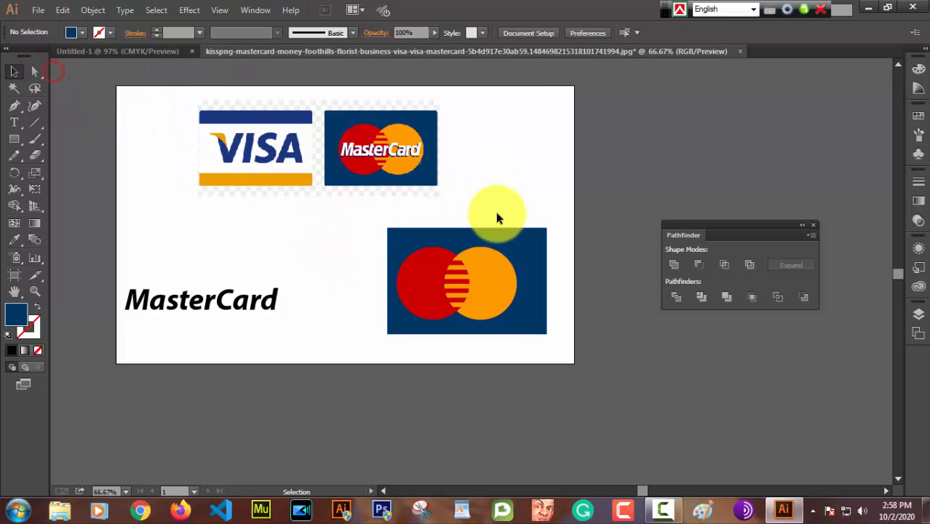
Step: Shift the circle group slightly so it sits centered on the navy rectangle
{"action": "left_click_drag", "start_coordinate": [481, 292], "coordinate": [492, 291]}
{"action": "left_click", "coordinate": [491, 189]}
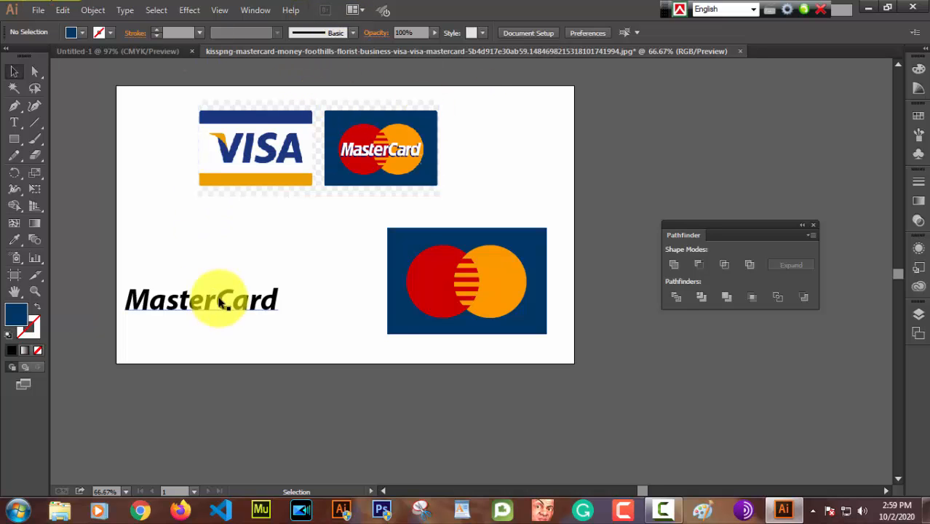
Step: Move the MasterCard lettering onto the circles of the navy card and bring it to the front
{"action": "left_click_drag", "start_coordinate": [245, 302], "coordinate": [506, 289]}
{"action": "right_click", "coordinate": [481, 283]}
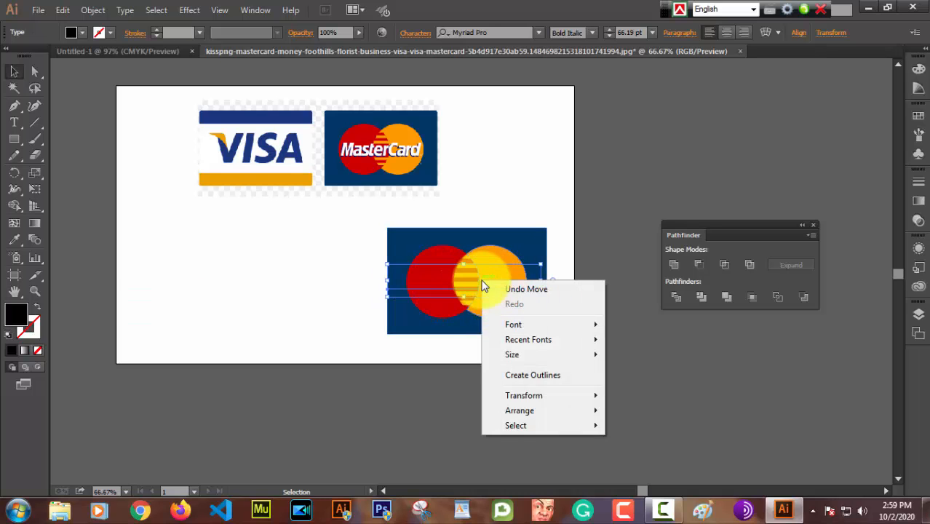
{"action": "mouse_move", "coordinate": [549, 402]}
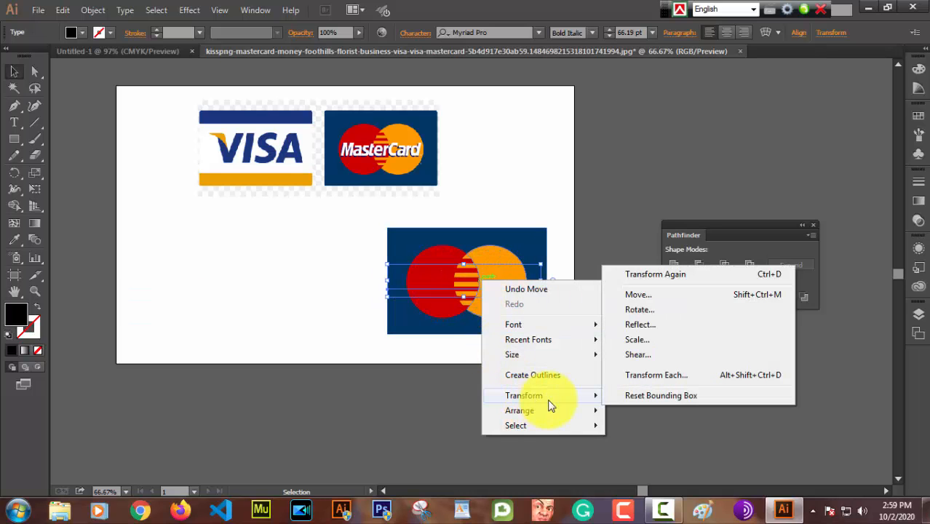
{"action": "mouse_move", "coordinate": [573, 412]}
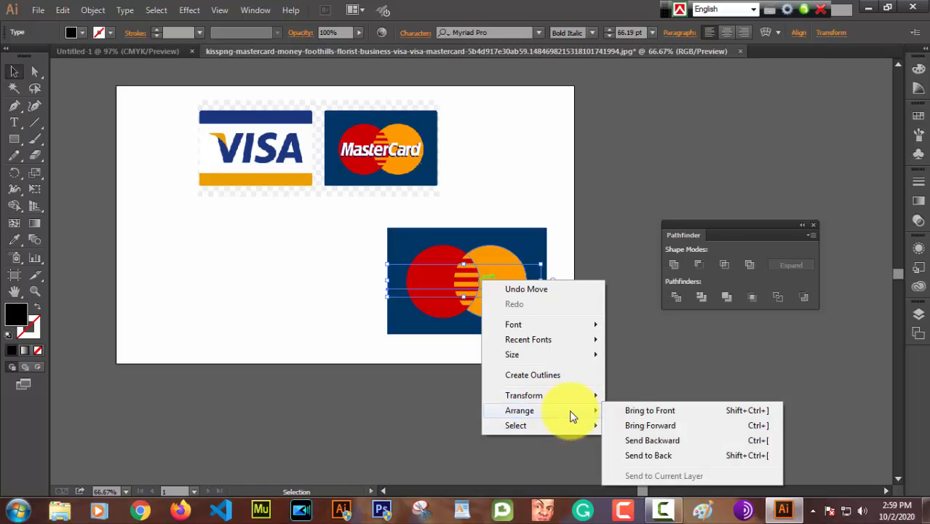
{"action": "left_click", "coordinate": [644, 412]}
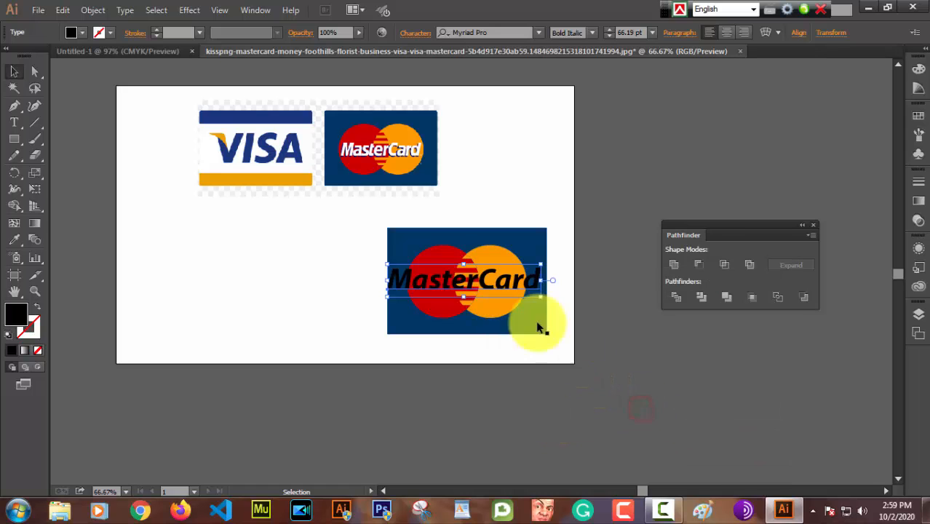
Step: Scale the MasterCard lettering down to about 49.5 pt so it spans both circles, and center it across them
{"action": "left_click_drag", "start_coordinate": [469, 281], "coordinate": [545, 282]}
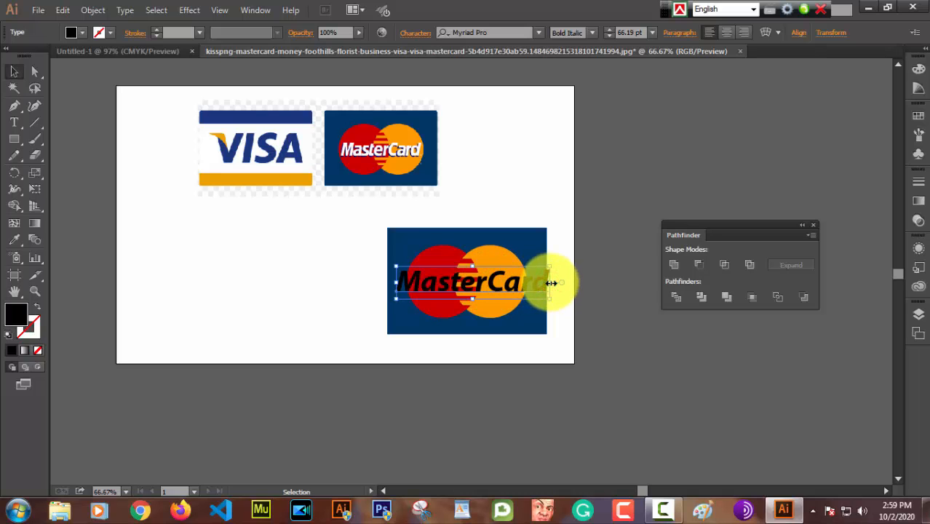
{"action": "left_click_drag", "start_coordinate": [552, 283], "coordinate": [524, 281]}
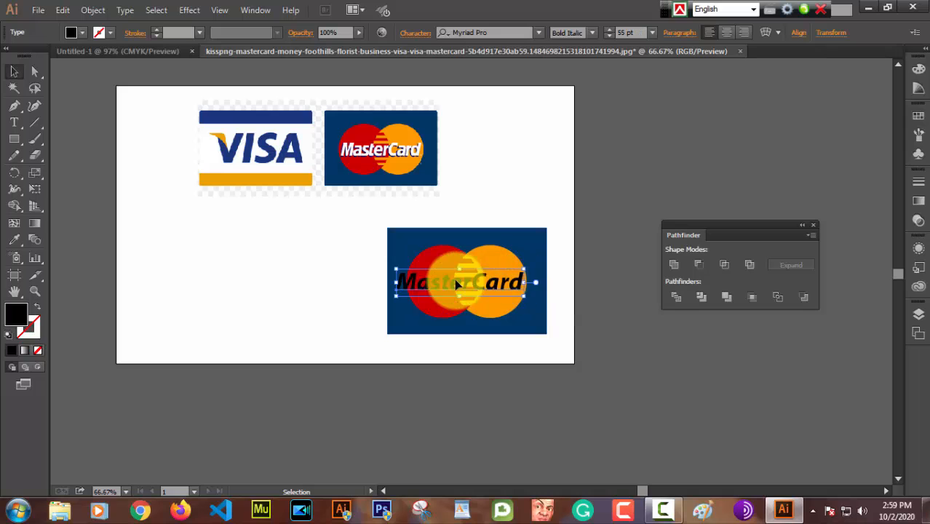
{"action": "left_click_drag", "start_coordinate": [430, 280], "coordinate": [440, 280]}
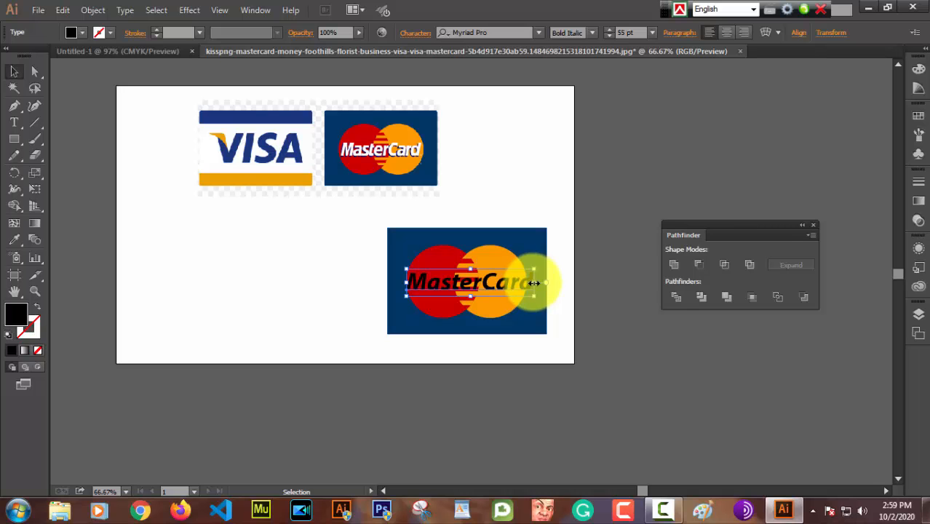
{"action": "left_click_drag", "start_coordinate": [535, 283], "coordinate": [524, 282]}
{"action": "left_click_drag", "start_coordinate": [524, 283], "coordinate": [523, 283]}
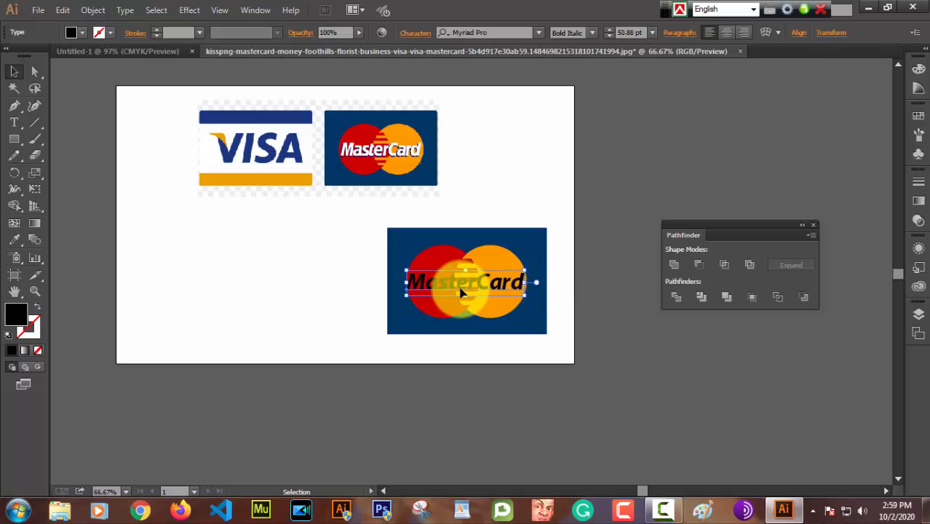
{"action": "left_click_drag", "start_coordinate": [406, 283], "coordinate": [409, 284]}
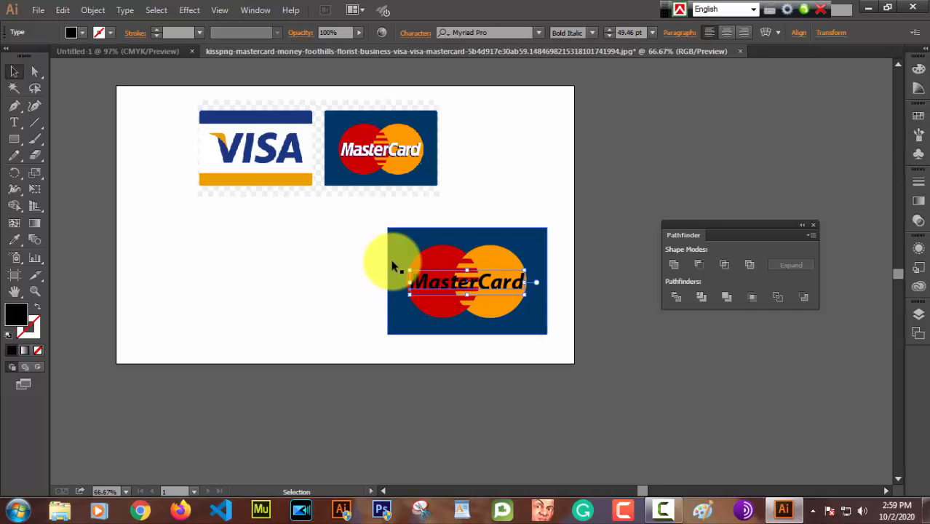
Step: Fill the MasterCard lettering on the card with near-white F4F3F2
{"action": "left_click", "coordinate": [529, 240]}
{"action": "left_click", "coordinate": [497, 289]}
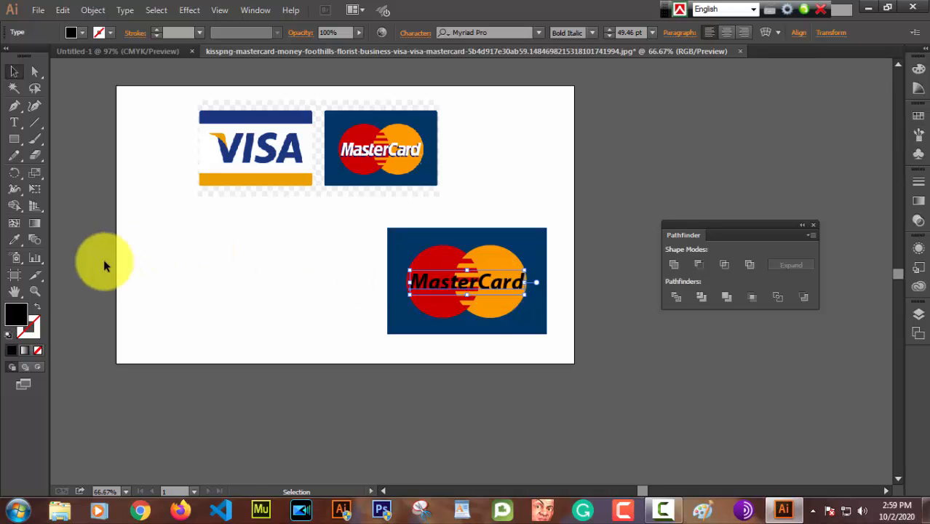
{"action": "double_click", "coordinate": [19, 313]}
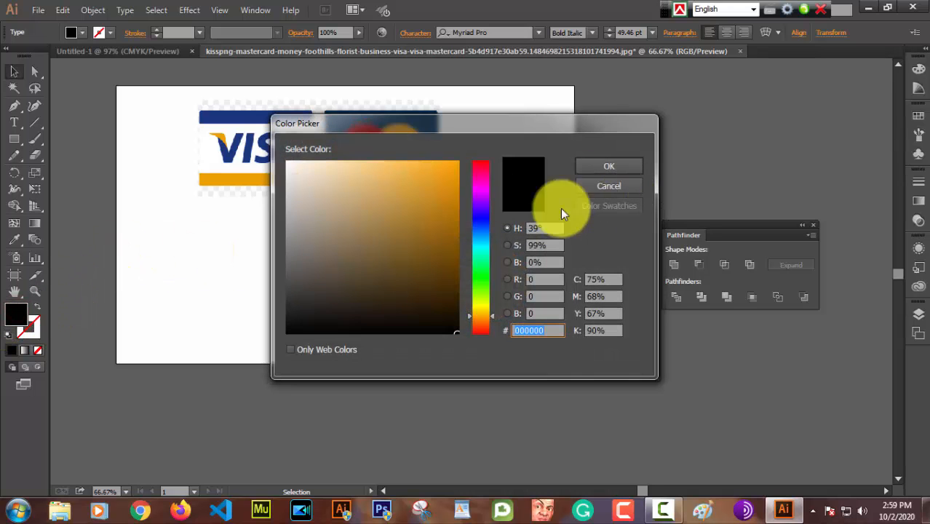
{"action": "left_click", "coordinate": [289, 161]}
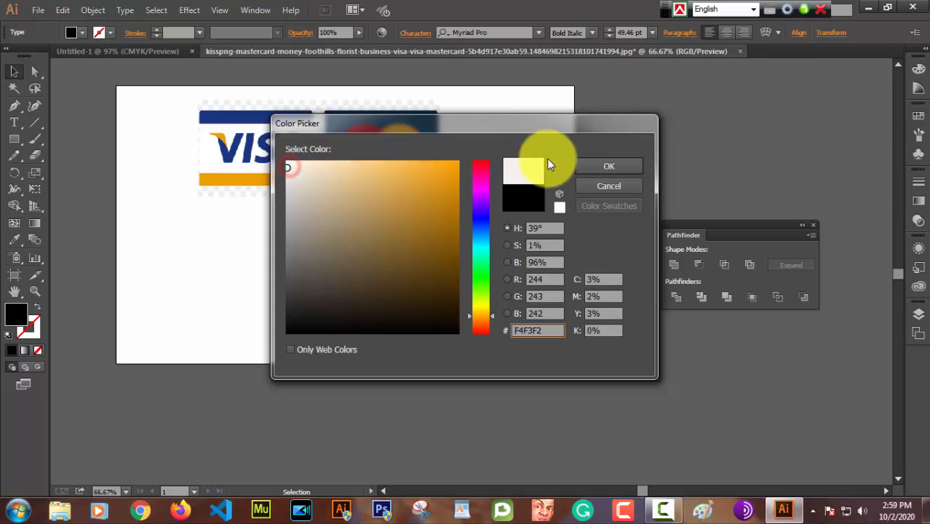
{"action": "left_click", "coordinate": [614, 164]}
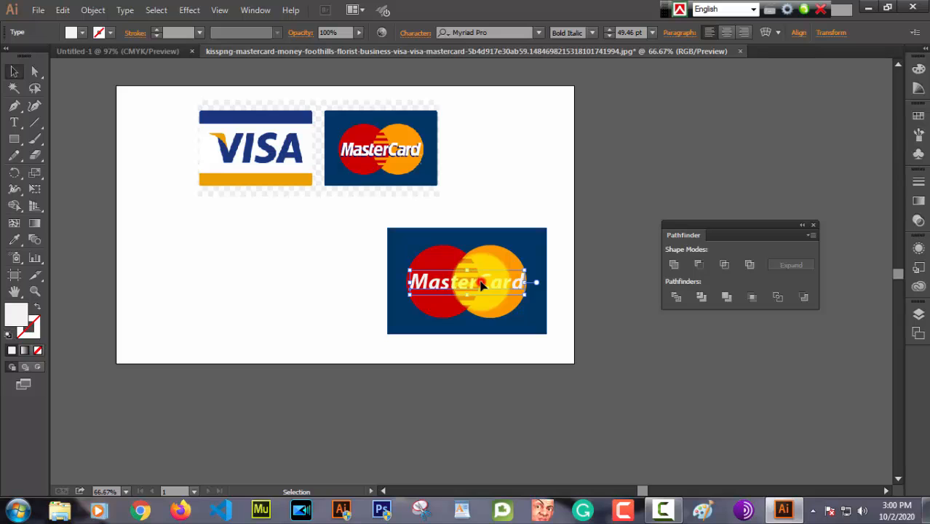
Step: Duplicate the MasterCard lettering about 50 pt straight down and fill the copy with black
{"action": "left_click_drag", "start_coordinate": [481, 285], "coordinate": [481, 308]}
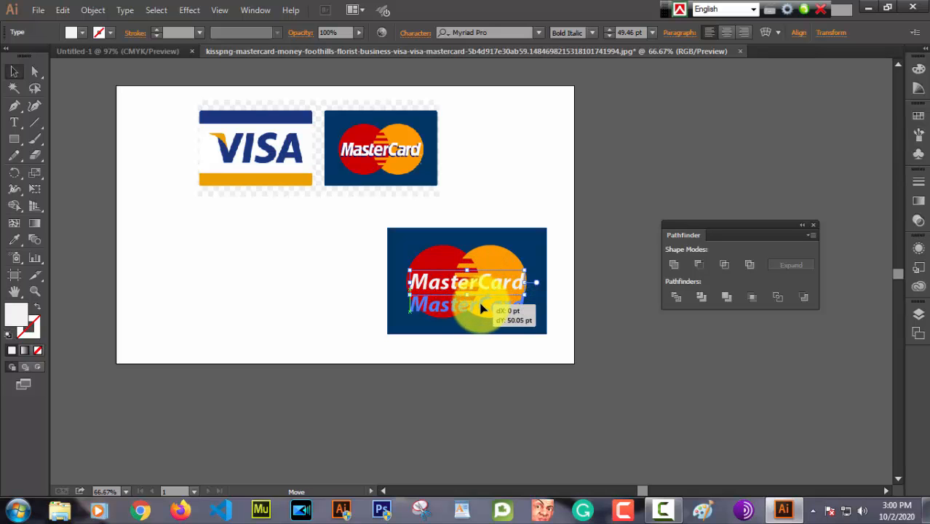
{"action": "left_click_drag", "start_coordinate": [481, 308], "coordinate": [481, 309]}
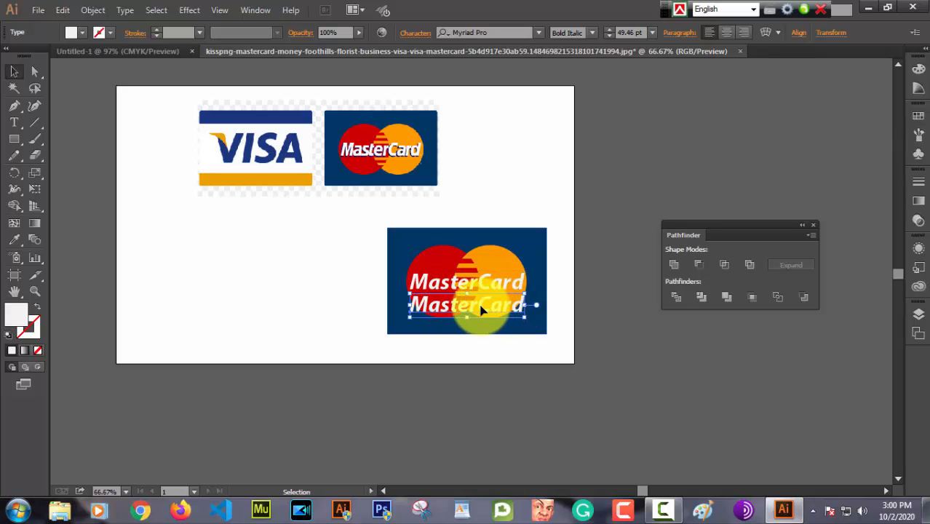
{"action": "double_click", "coordinate": [21, 321]}
{"action": "left_click_drag", "start_coordinate": [283, 258], "coordinate": [289, 329]}
{"action": "left_click", "coordinate": [602, 163]}
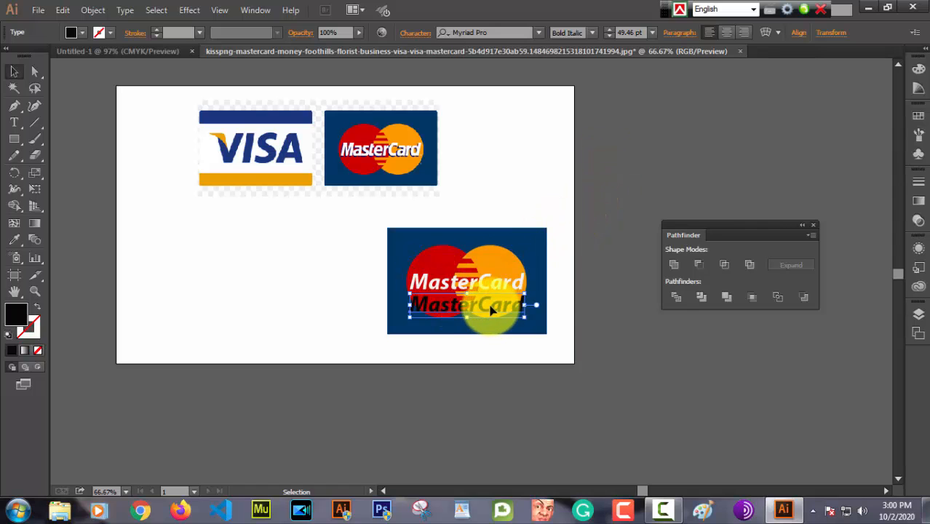
Step: Move the black lettering over the white lettering with a slight offset, send it backward as a shadow, and deselect it
{"action": "left_click_drag", "start_coordinate": [481, 308], "coordinate": [480, 288]}
{"action": "right_click", "coordinate": [486, 290]}
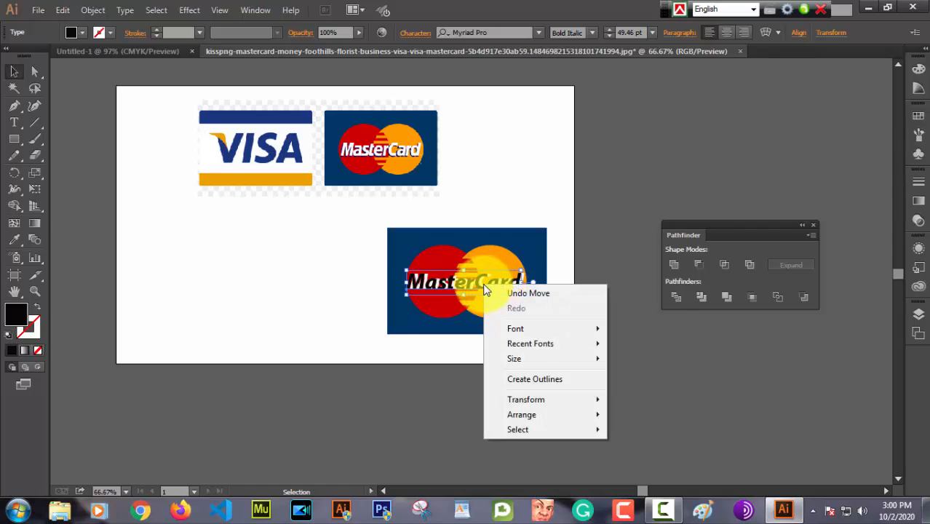
{"action": "mouse_move", "coordinate": [533, 415]}
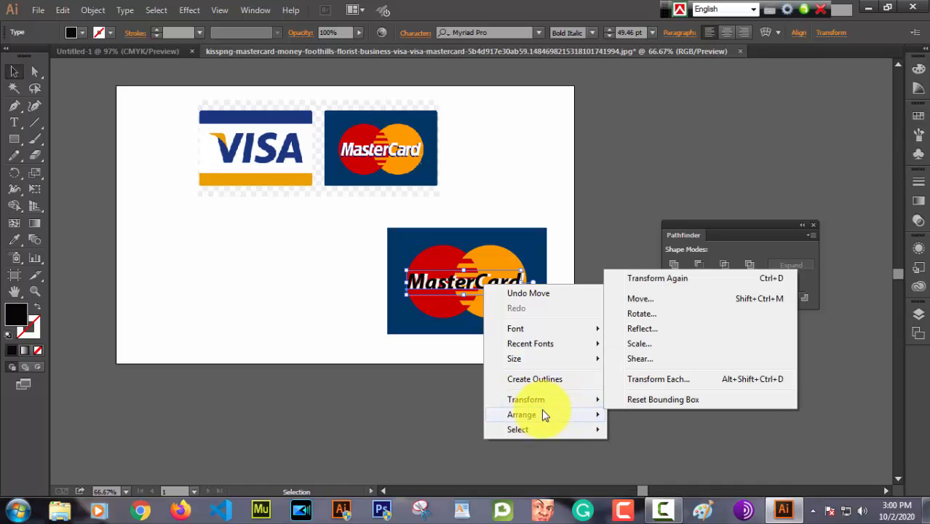
{"action": "mouse_move", "coordinate": [572, 417]}
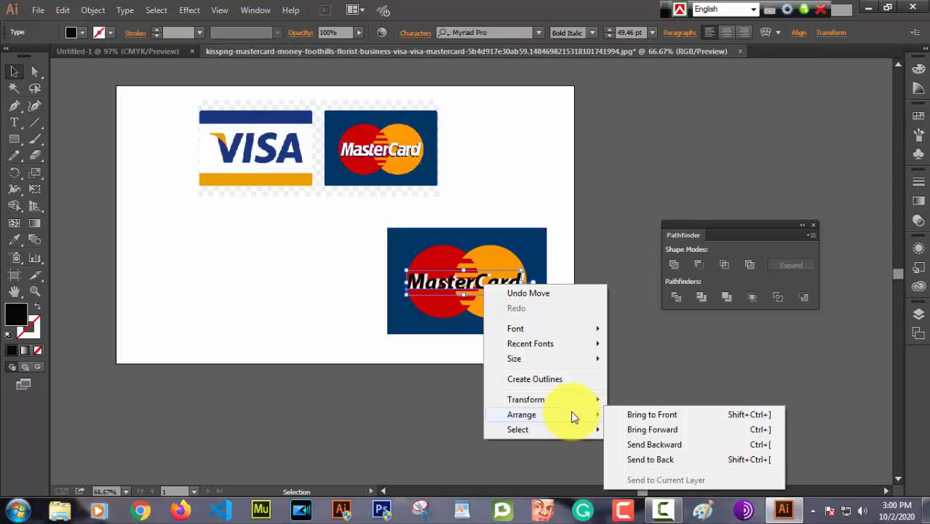
{"action": "left_click", "coordinate": [675, 446]}
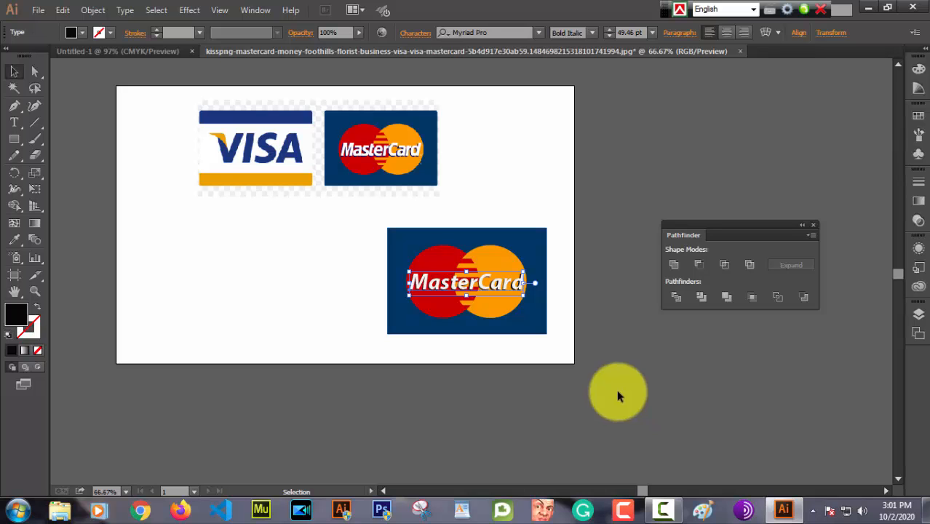
{"action": "left_click", "coordinate": [568, 272]}
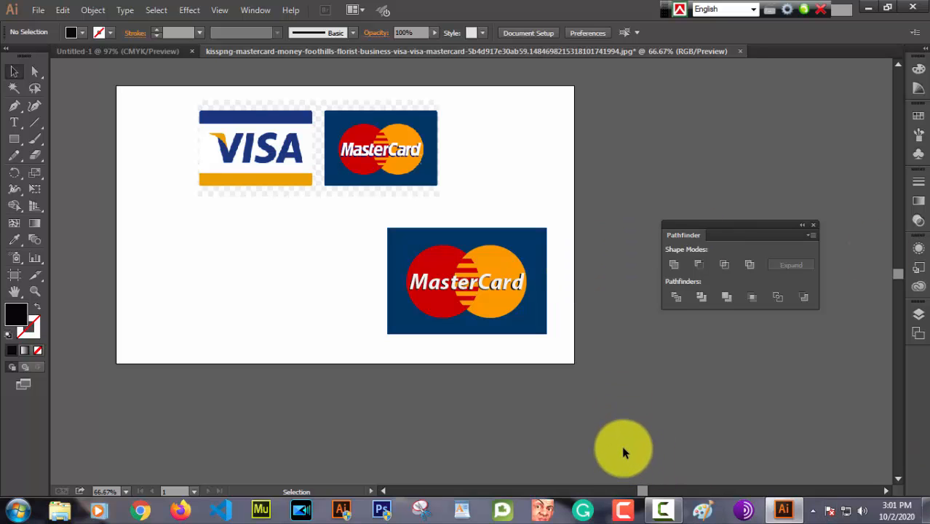
Step: Draw a rectangle about 403 × 254 pt beside the finished MasterCard card and shift it up below the VISA reference
{"action": "key", "text": "a"}
{"action": "key", "text": "v"}
{"action": "key", "text": "ctrl+1"}
{"action": "key", "text": "space"}
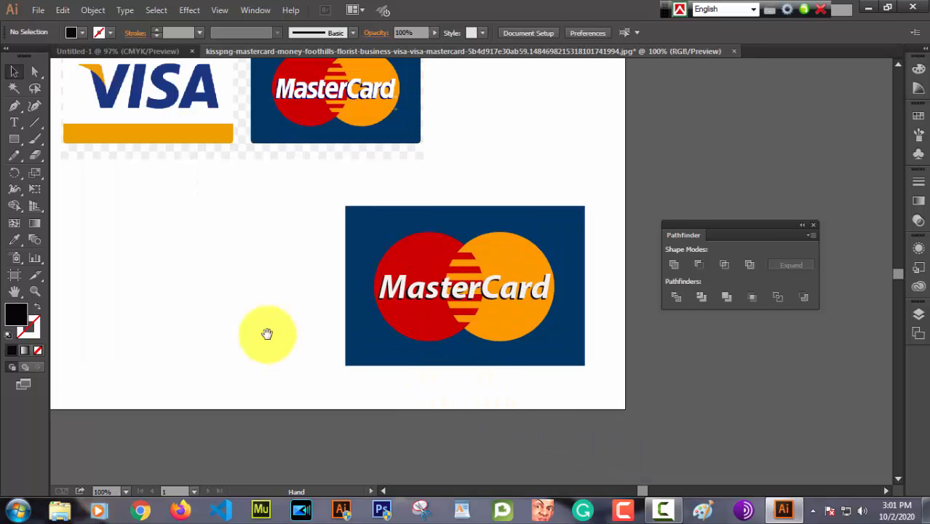
{"action": "key", "text": "space"}
{"action": "left_click_drag", "start_coordinate": [237, 320], "coordinate": [457, 358]}
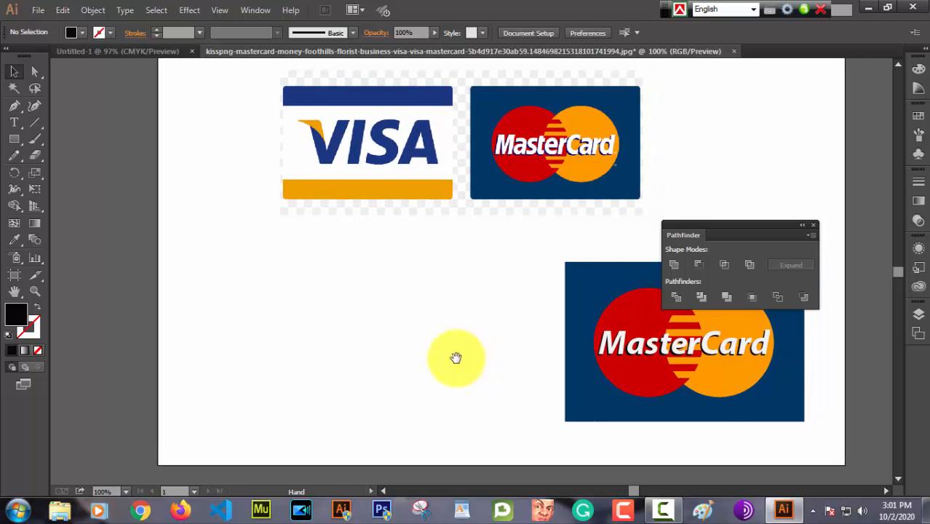
{"action": "left_click_drag", "start_coordinate": [744, 227], "coordinate": [758, 114]}
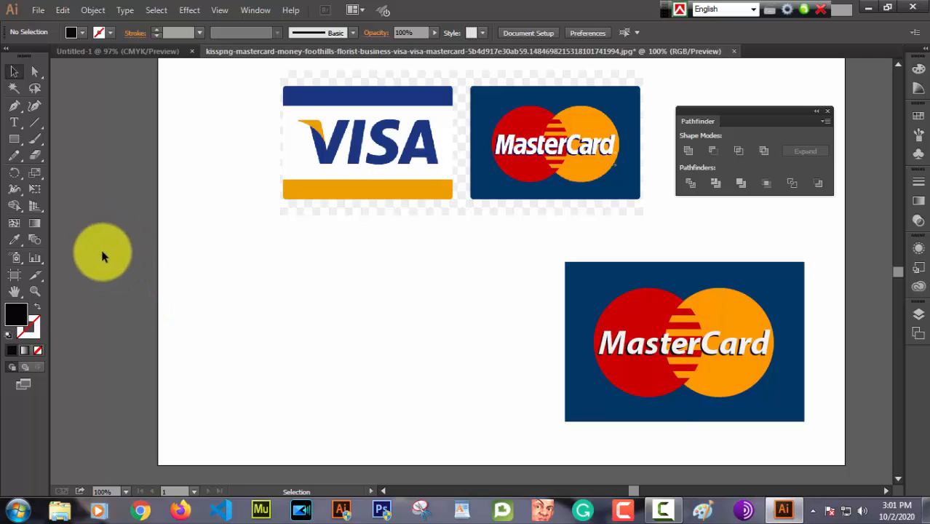
{"action": "left_click", "coordinate": [13, 142]}
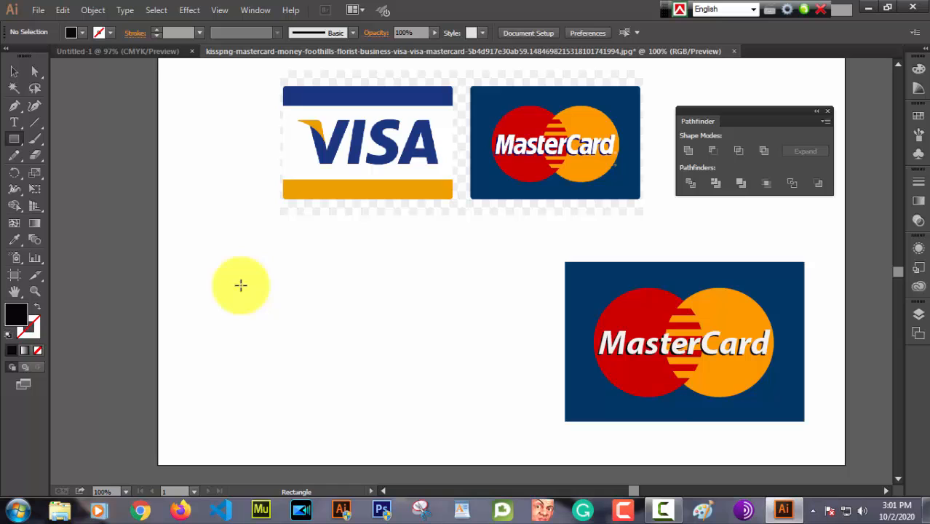
{"action": "left_click_drag", "start_coordinate": [233, 269], "coordinate": [507, 443]}
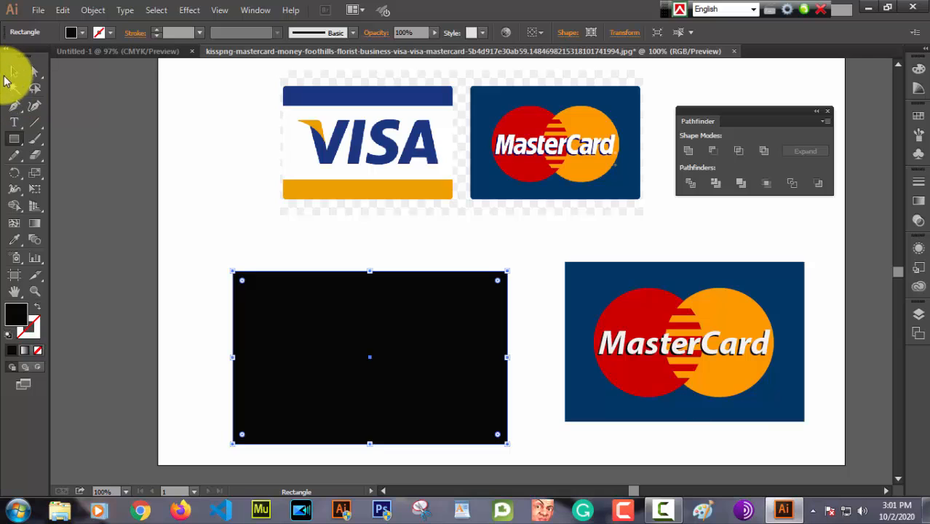
{"action": "left_click", "coordinate": [14, 72]}
{"action": "left_click_drag", "start_coordinate": [428, 352], "coordinate": [426, 322]}
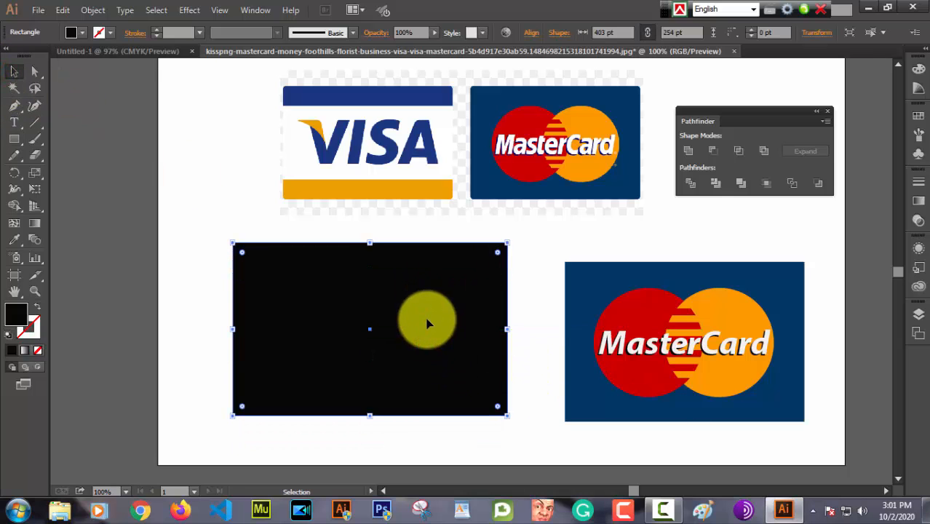
Step: Fill the new rectangle with the blue sampled from the upper band of the reference VISA card, and deselect it
{"action": "left_click", "coordinate": [14, 239]}
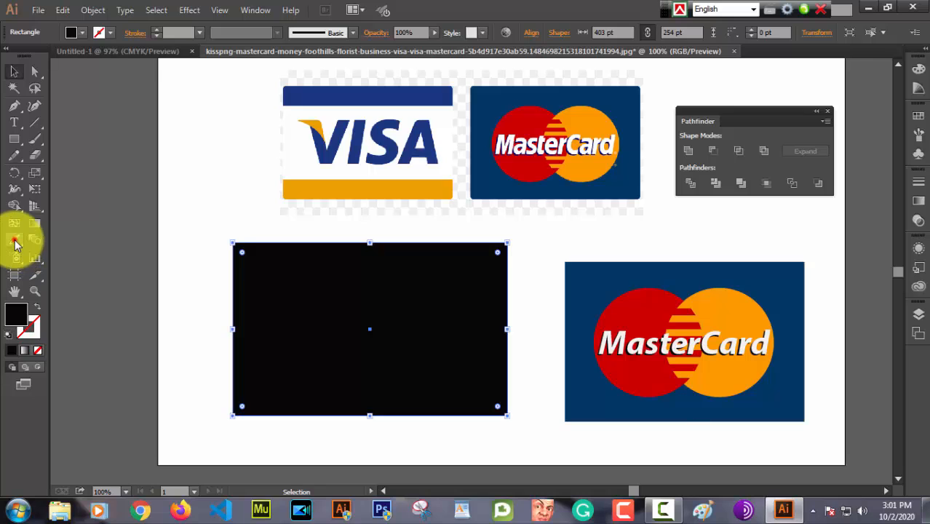
{"action": "left_click", "coordinate": [394, 89]}
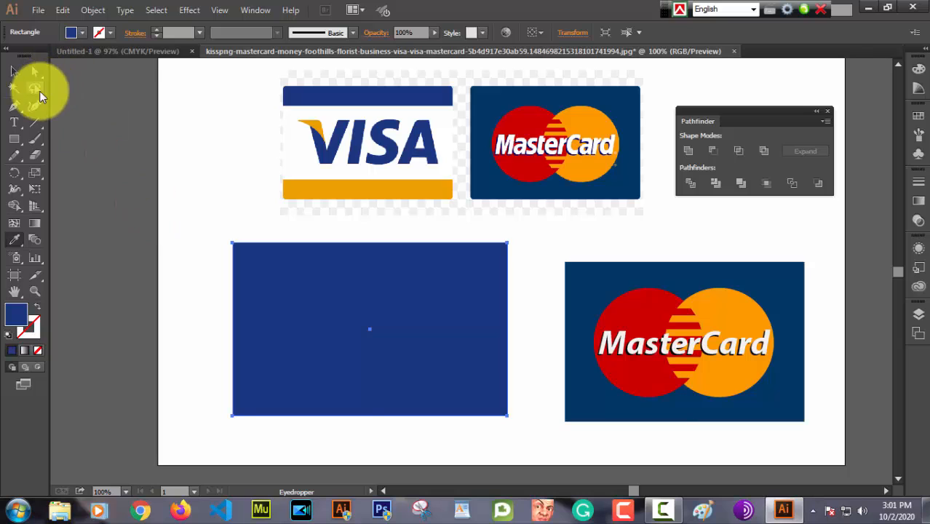
{"action": "left_click", "coordinate": [14, 71]}
{"action": "left_click", "coordinate": [197, 148]}
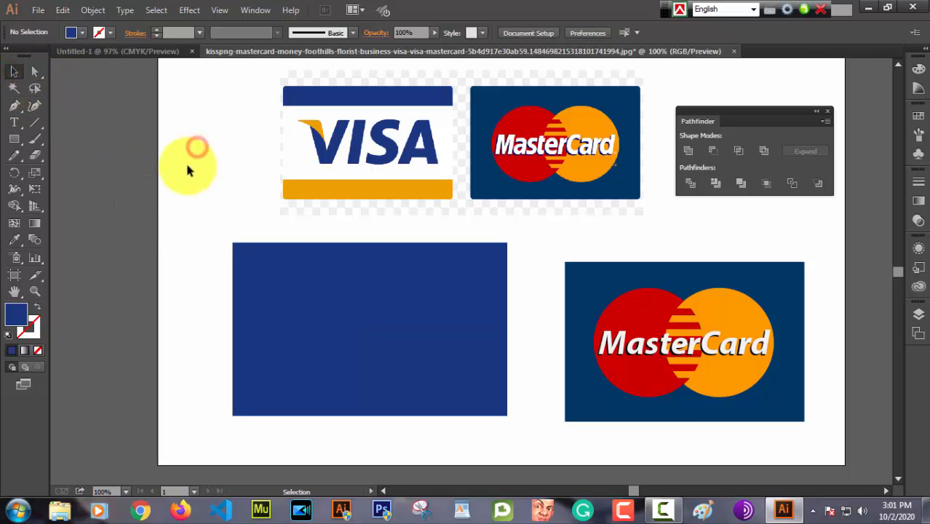
Step: Draw a rectangle about 403 × 183 pt across the middle of the blue card and fill it with off-white F7F8F9
{"action": "left_click", "coordinate": [15, 140]}
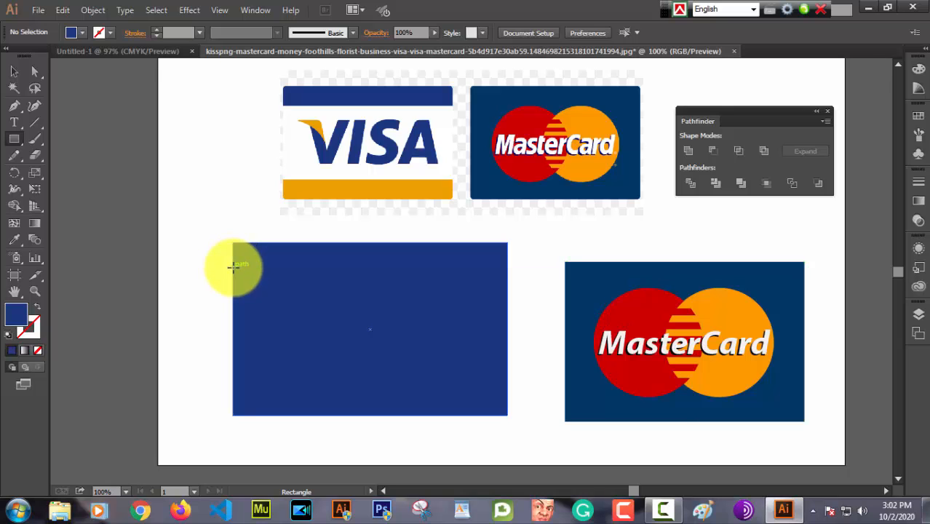
{"action": "left_click_drag", "start_coordinate": [233, 267], "coordinate": [507, 393]}
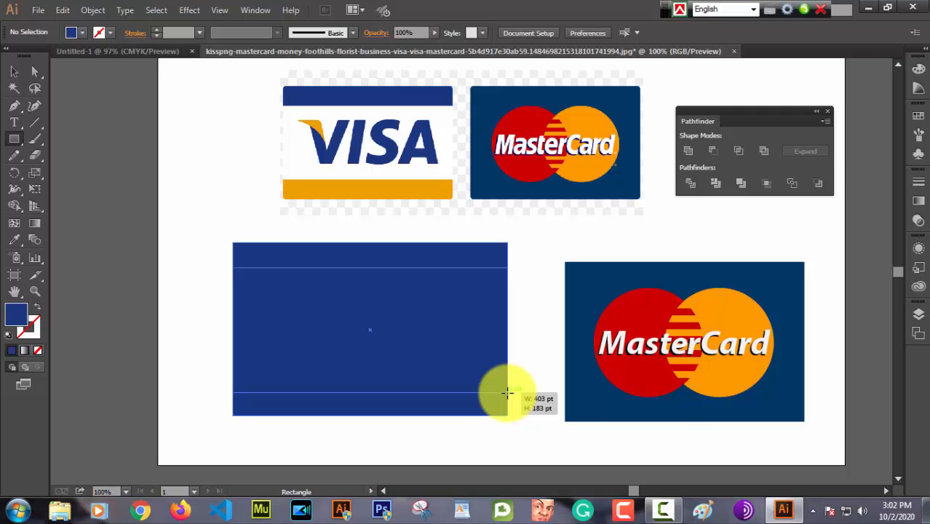
{"action": "left_click_drag", "start_coordinate": [507, 393], "coordinate": [507, 393]}
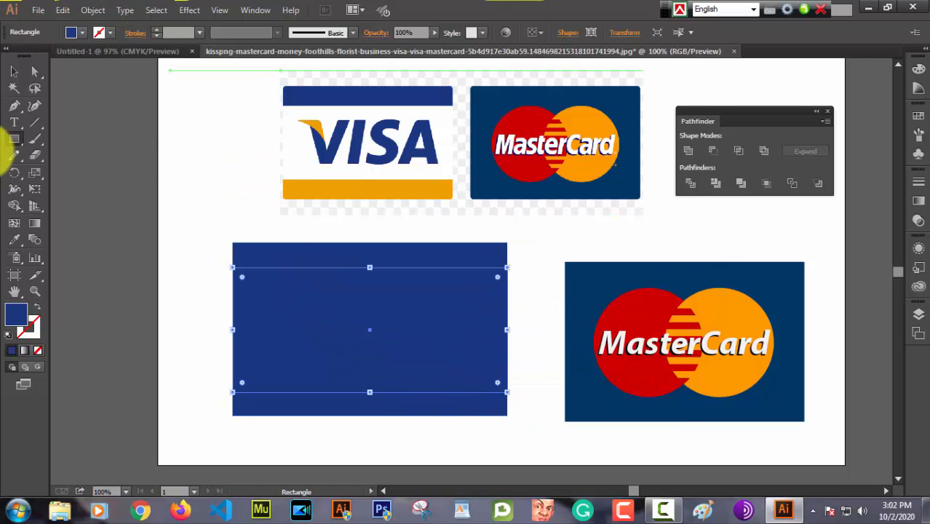
{"action": "double_click", "coordinate": [17, 328]}
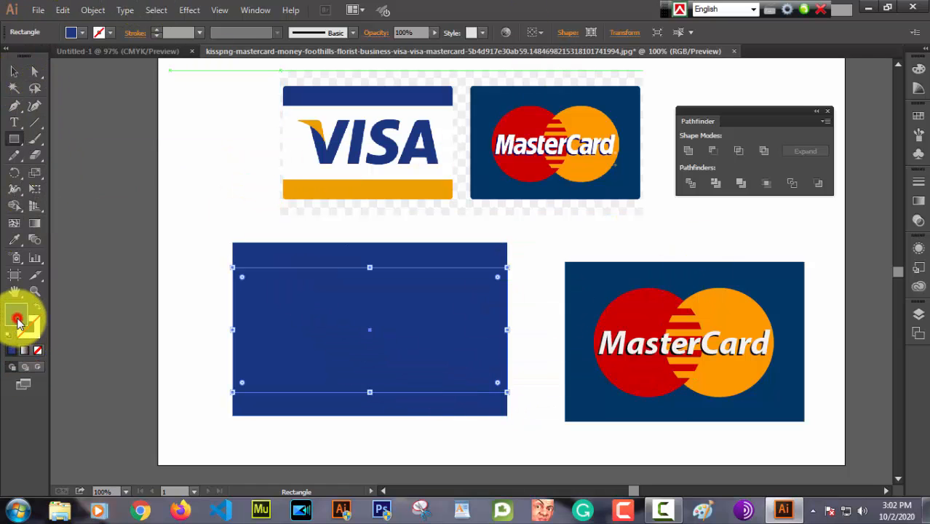
{"action": "left_click", "coordinate": [289, 166]}
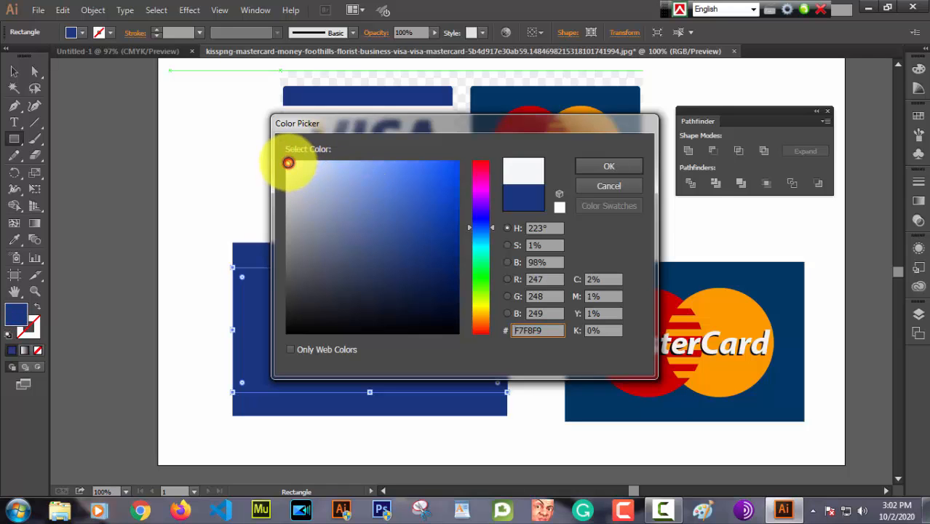
{"action": "left_click", "coordinate": [595, 169]}
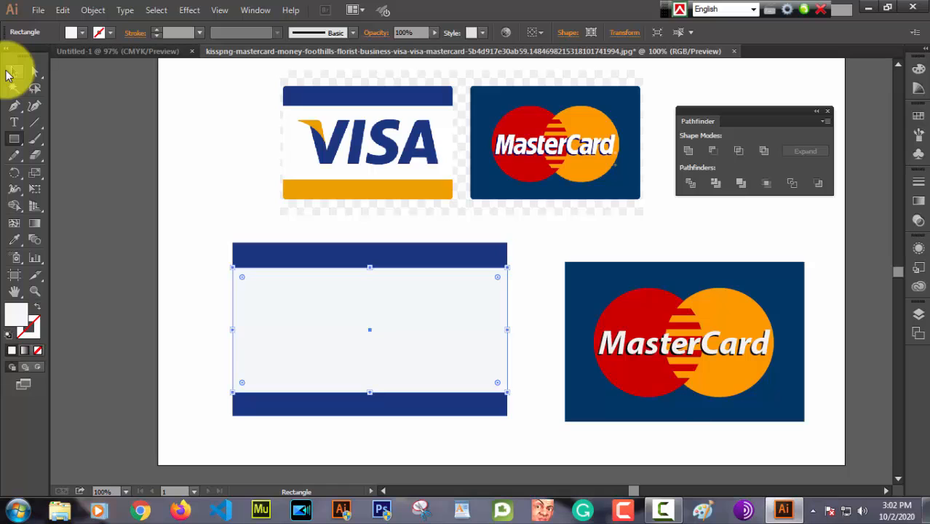
Step: Divide the blue card and the off-white rectangle into separate pieces with Pathfinder, leaving the reference image out, and deselect them
{"action": "left_click", "coordinate": [11, 72]}
{"action": "left_click", "coordinate": [228, 202]}
{"action": "left_click_drag", "start_coordinate": [195, 207], "coordinate": [511, 421]}
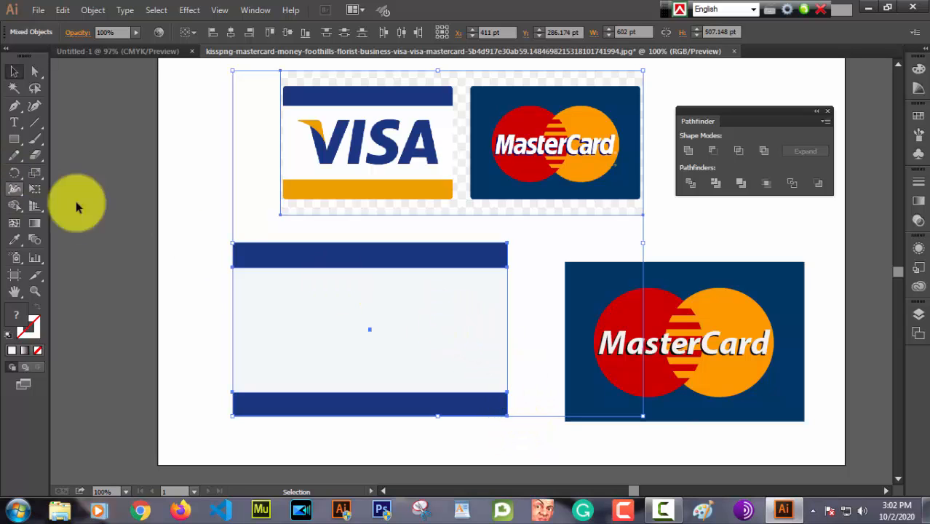
{"action": "left_click_drag", "start_coordinate": [203, 241], "coordinate": [424, 441]}
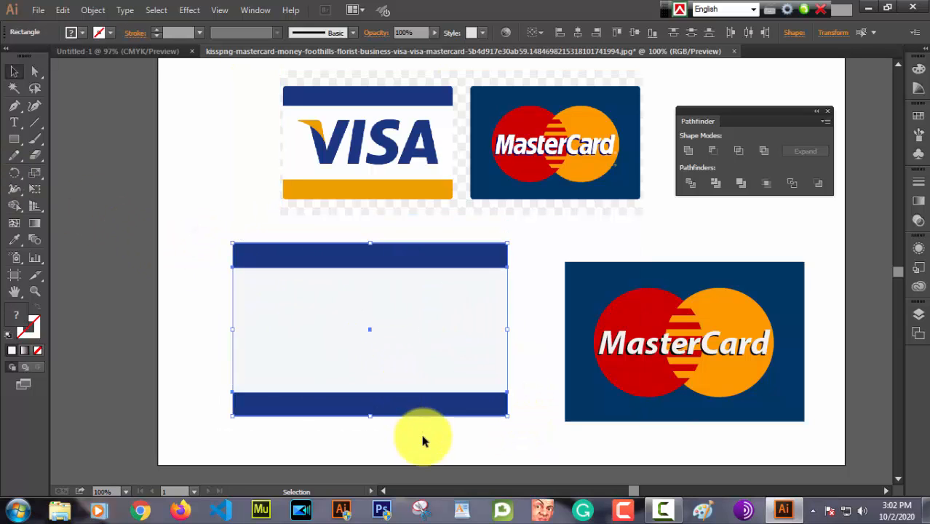
{"action": "left_click", "coordinate": [691, 185]}
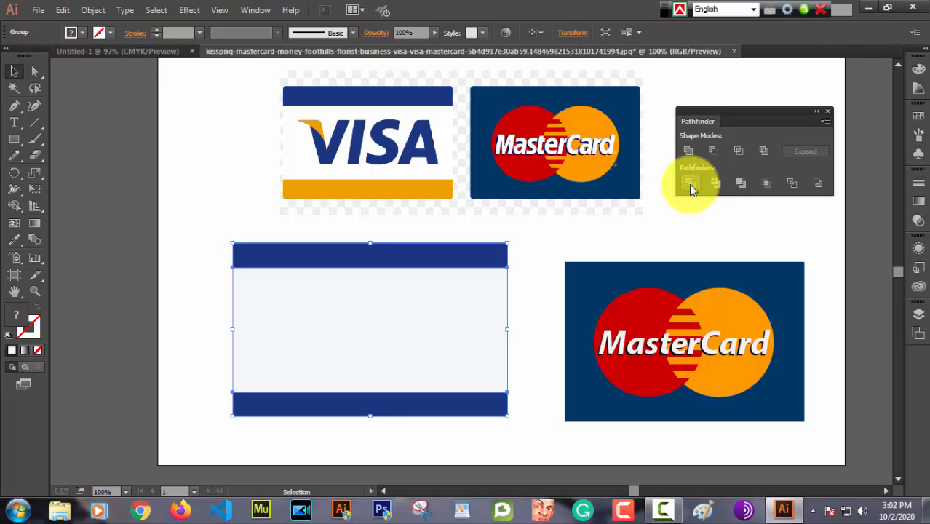
{"action": "left_click", "coordinate": [529, 302]}
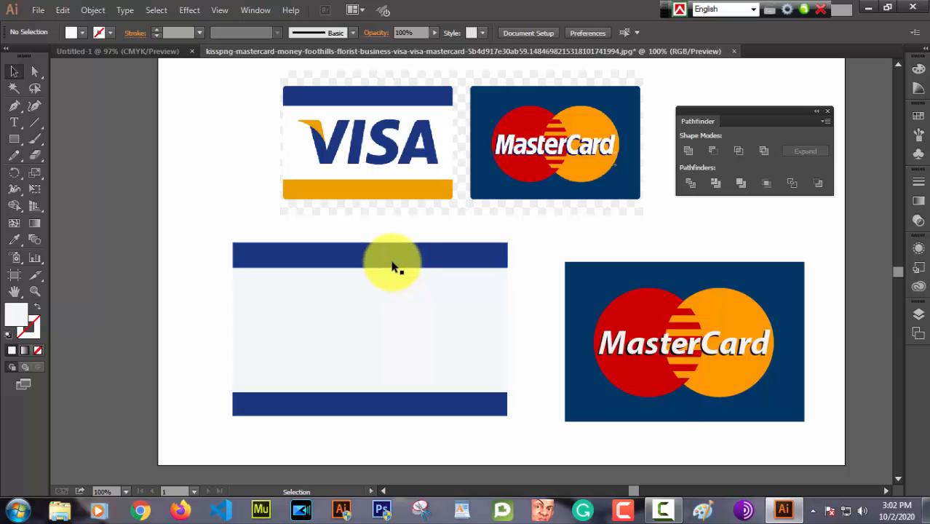
Step: Ungroup the divided card pieces and deselect them
{"action": "left_click", "coordinate": [376, 406]}
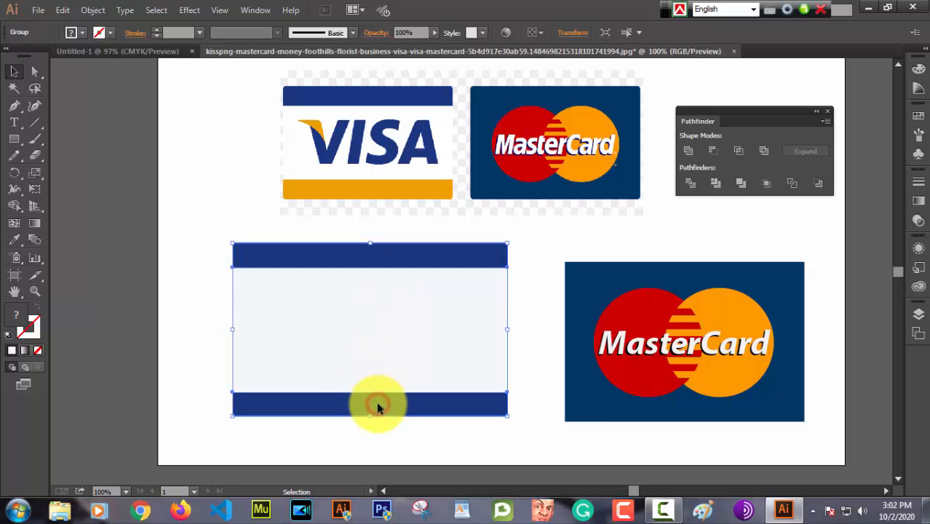
{"action": "left_click", "coordinate": [498, 436]}
{"action": "right_click", "coordinate": [399, 340]}
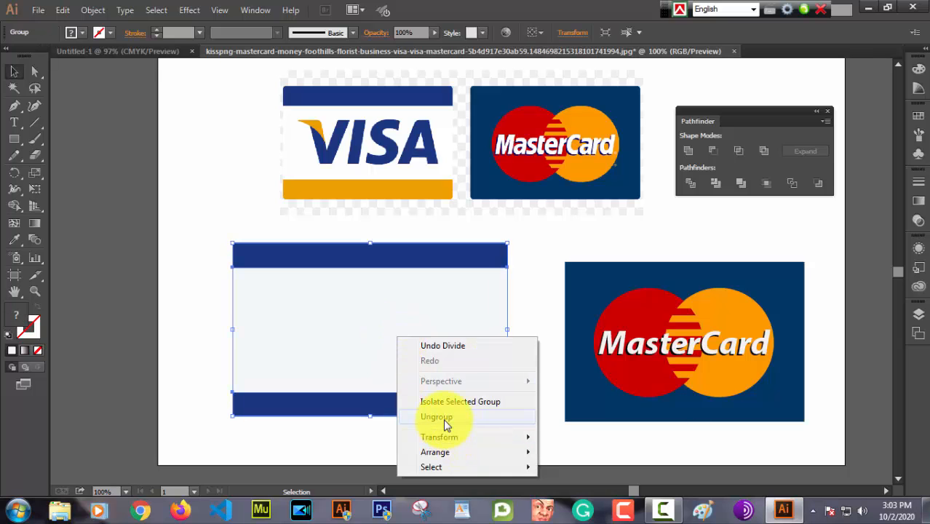
{"action": "left_click", "coordinate": [437, 418]}
{"action": "left_click", "coordinate": [457, 441]}
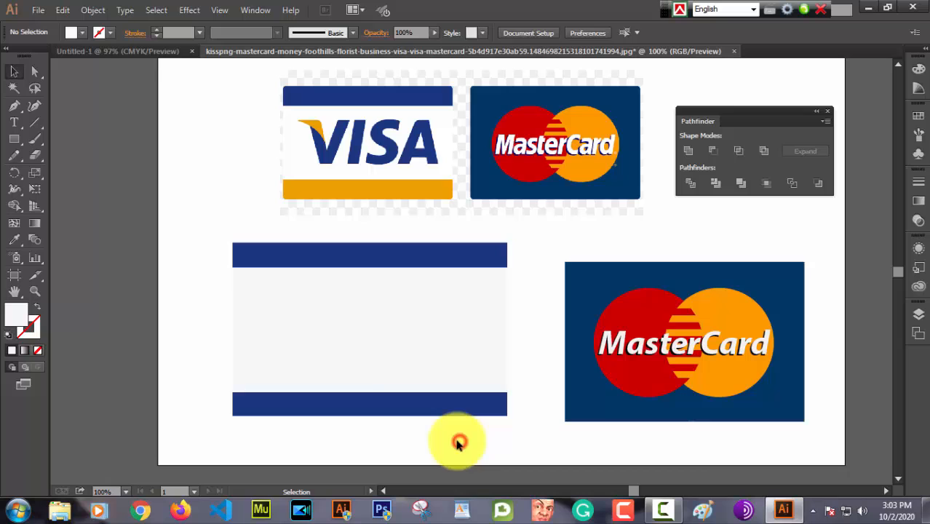
Step: Fill the card's lower blue band with the orange sampled from the lower band of the reference VISA card, and deselect it
{"action": "left_click", "coordinate": [390, 402]}
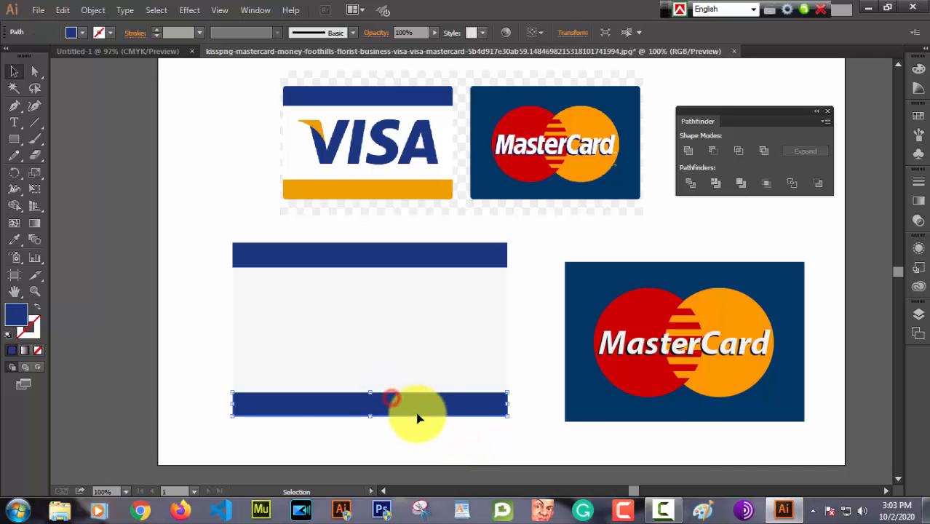
{"action": "left_click", "coordinate": [14, 240]}
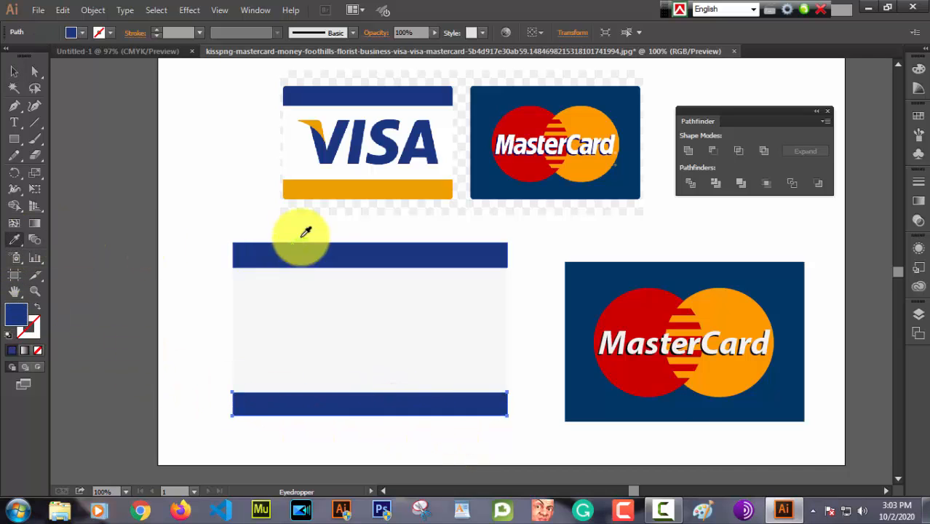
{"action": "left_click", "coordinate": [345, 186]}
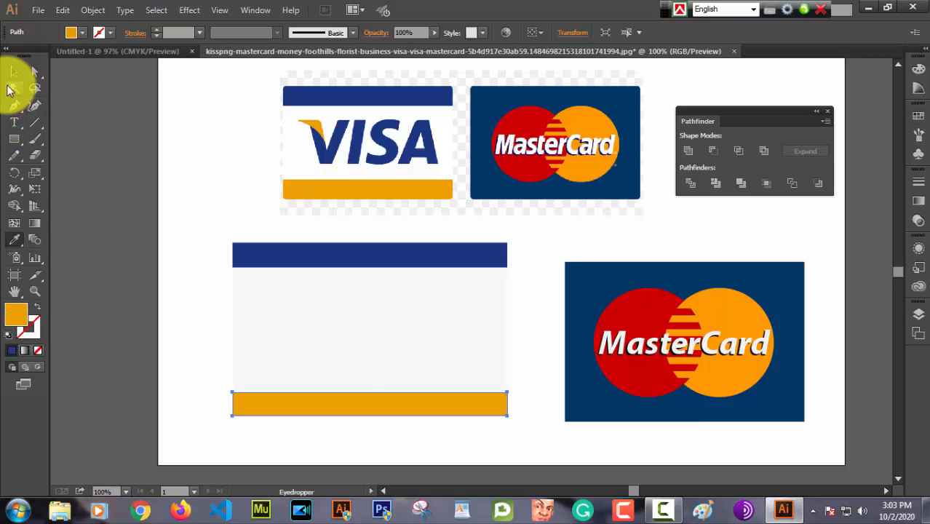
{"action": "left_click", "coordinate": [13, 76]}
{"action": "left_click", "coordinate": [219, 189]}
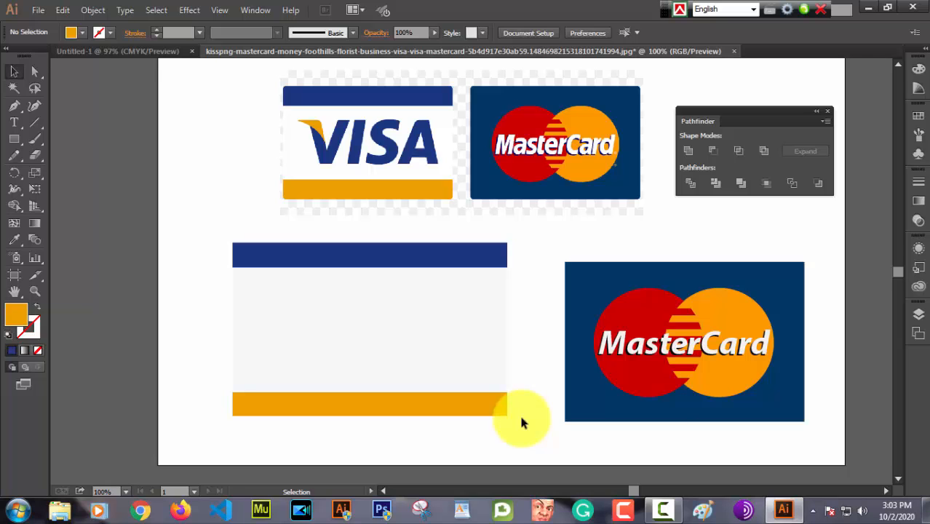
Step: Add the text VISA in the off-white area of the card and scale it proportionally to about 137 pt
{"action": "left_click", "coordinate": [16, 122]}
{"action": "left_click", "coordinate": [272, 331]}
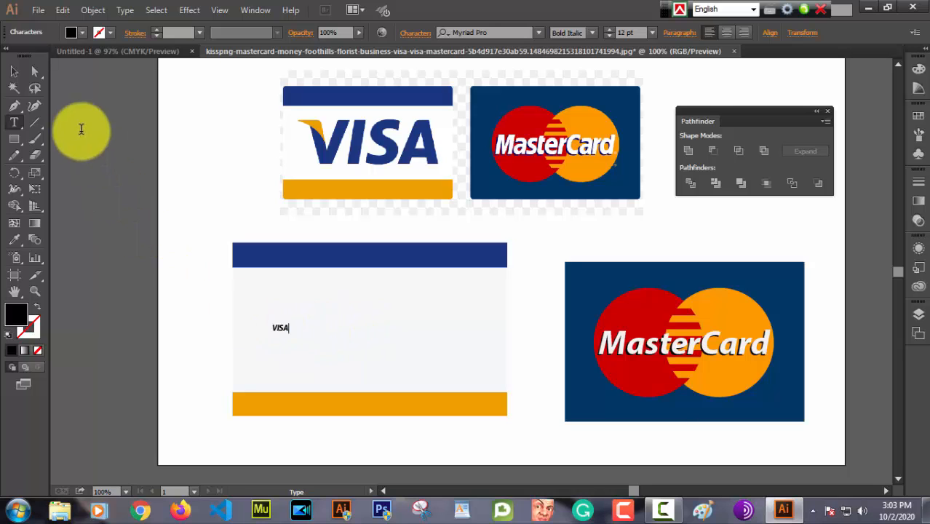
{"action": "left_click", "coordinate": [15, 71]}
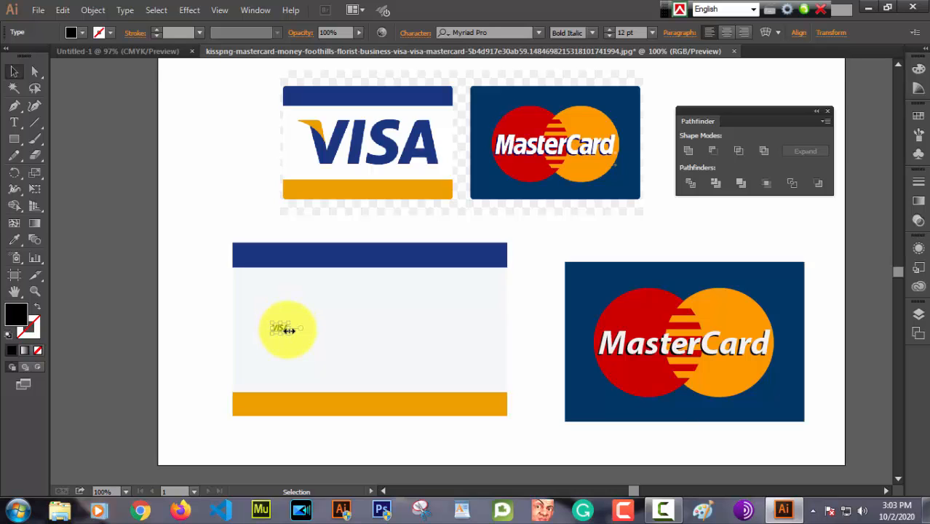
{"action": "key", "text": "shift"}
{"action": "left_click_drag", "start_coordinate": [288, 329], "coordinate": [460, 349]}
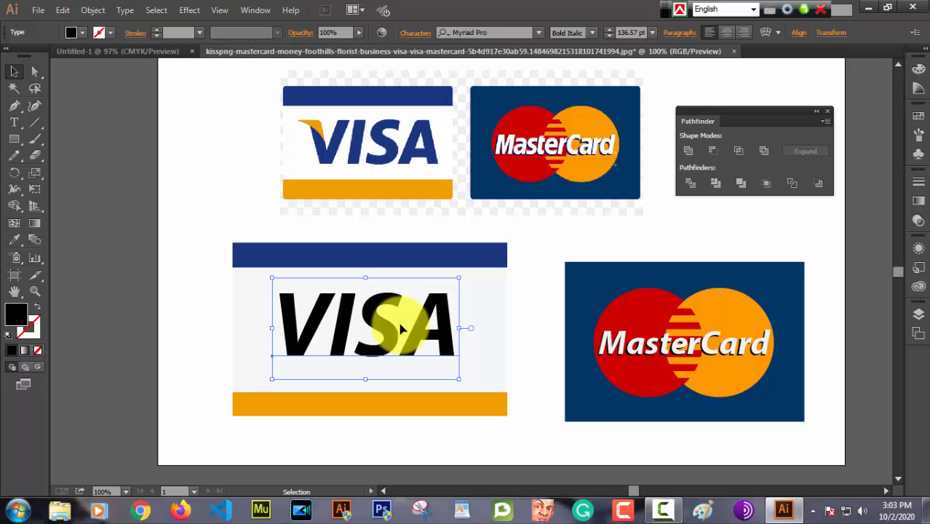
Step: Center the VISA lettering between the two bands, enlarge it to about 156 pt, and deselect it
{"action": "left_click_drag", "start_coordinate": [391, 332], "coordinate": [412, 338]}
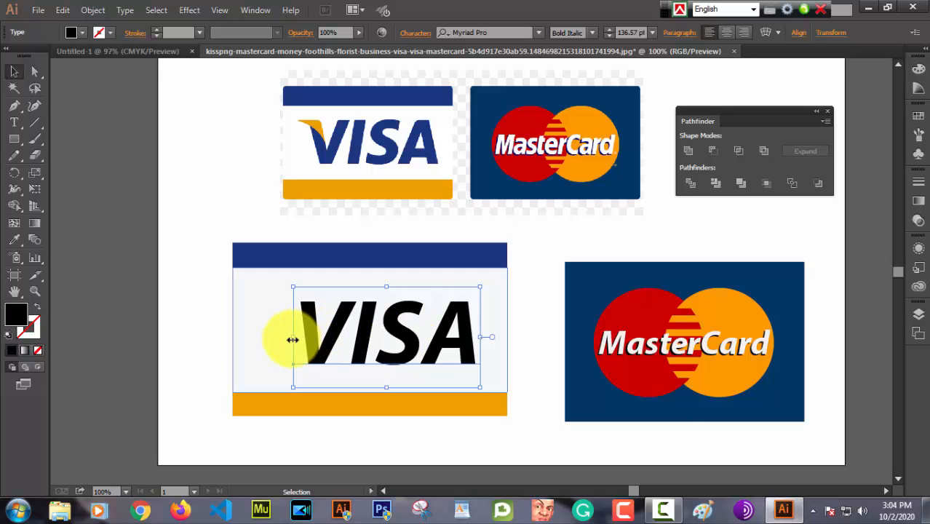
{"action": "left_click_drag", "start_coordinate": [292, 339], "coordinate": [265, 338]}
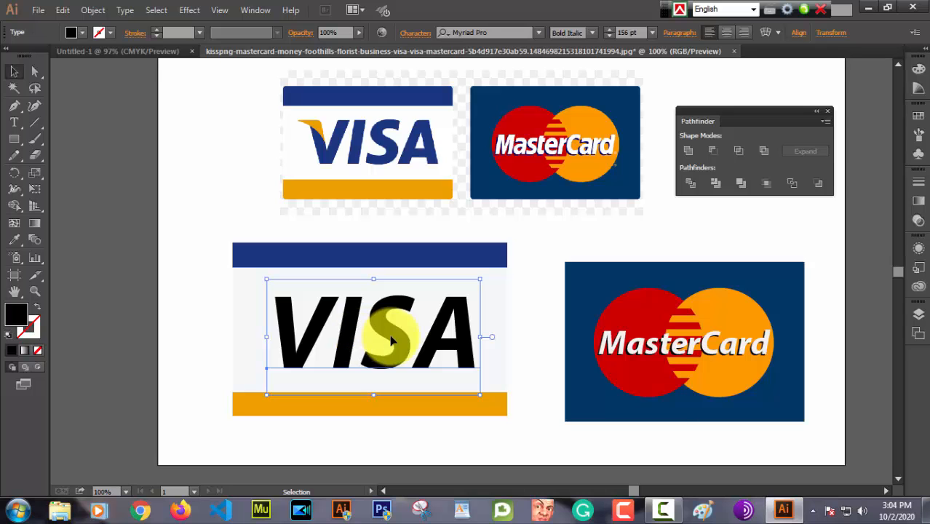
{"action": "left_click", "coordinate": [515, 313]}
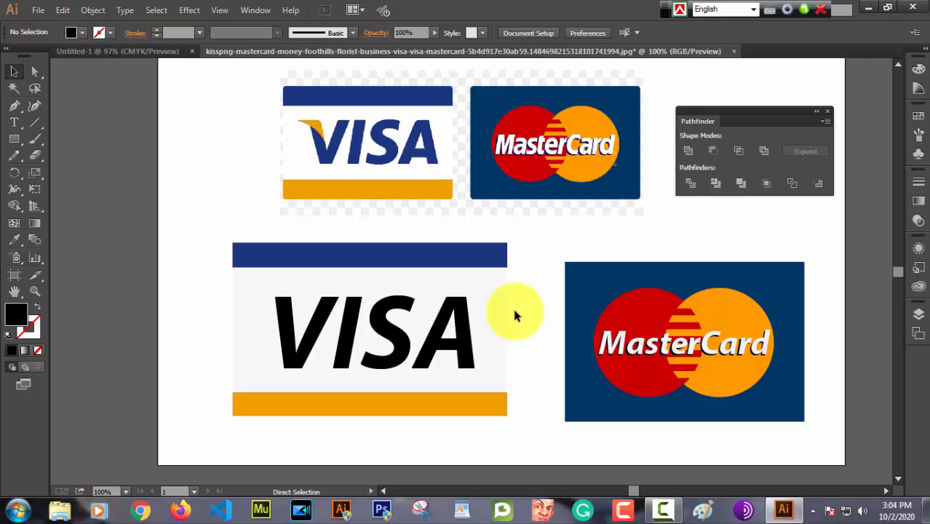
Step: Draw a closed Pen shape about 43 pt wide over the V's upper-left corner, with a pointed tip extending left and a curved lower edge
{"action": "key", "text": "ctrl+plus"}
{"action": "key", "text": "ctrl+plus"}
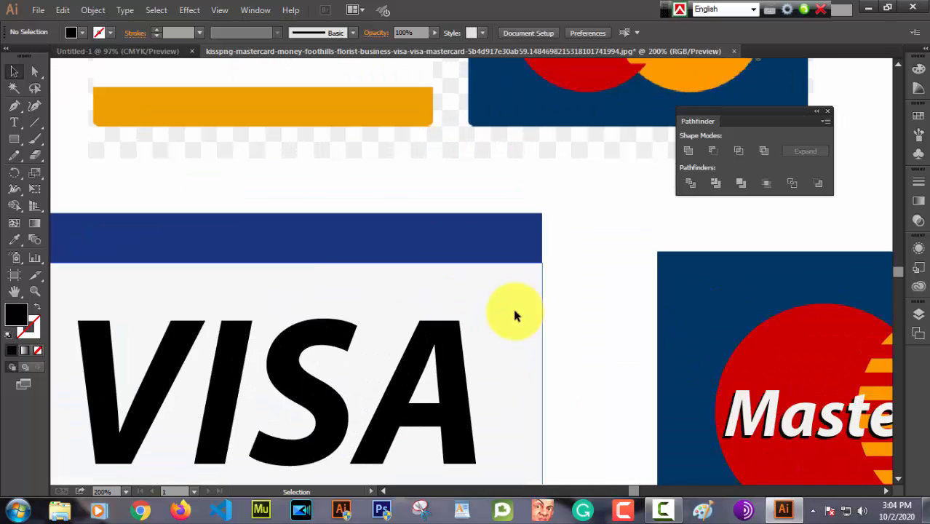
{"action": "scroll", "coordinate": [520, 311], "scroll_direction": "down", "scroll_amount": 1}
{"action": "key", "text": "space"}
{"action": "left_click_drag", "start_coordinate": [555, 307], "coordinate": [682, 229]}
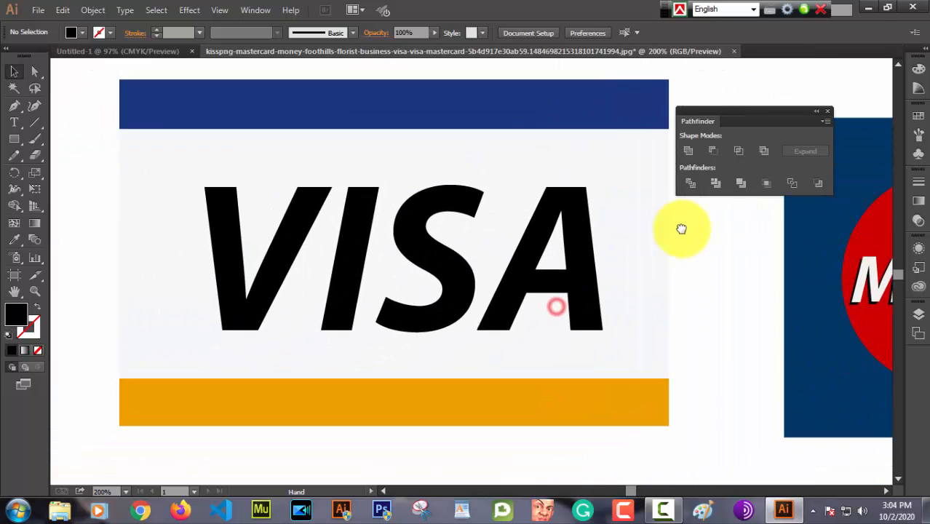
{"action": "left_click_drag", "start_coordinate": [324, 364], "coordinate": [393, 380]}
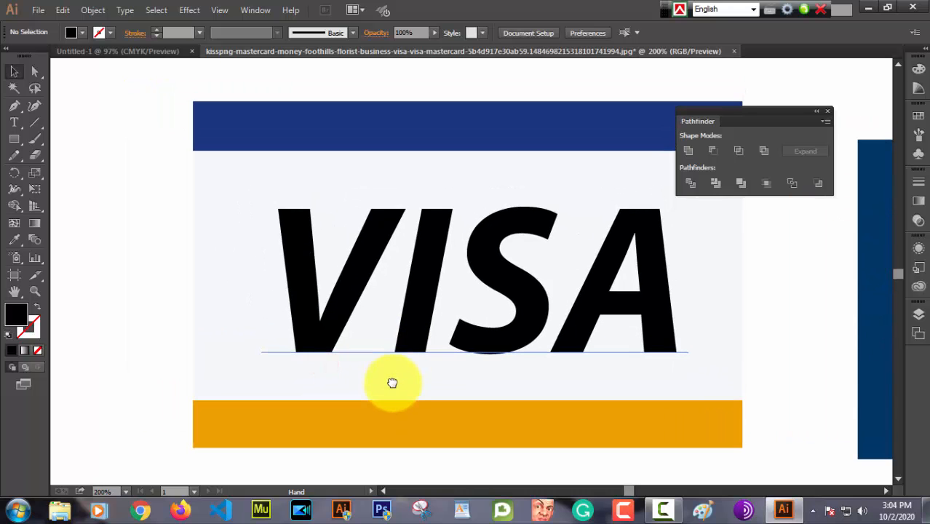
{"action": "left_click", "coordinate": [13, 106]}
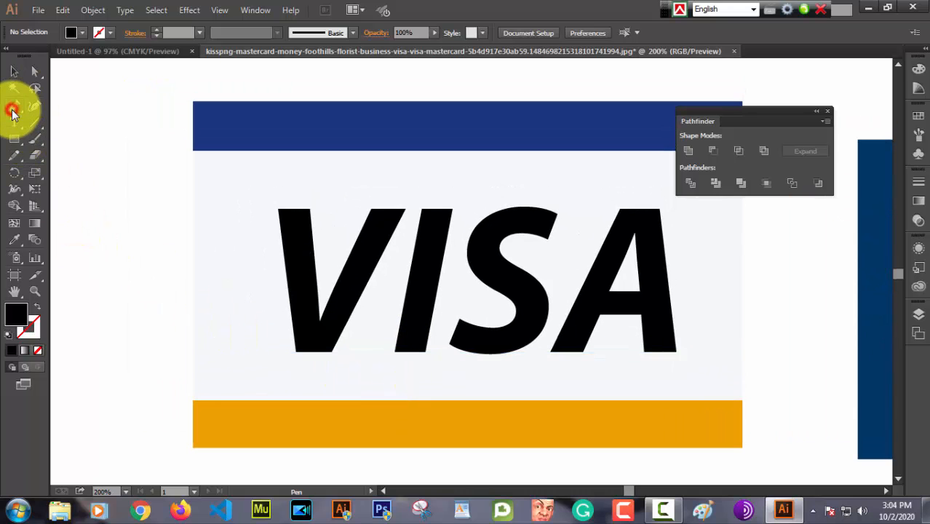
{"action": "left_click", "coordinate": [254, 208]}
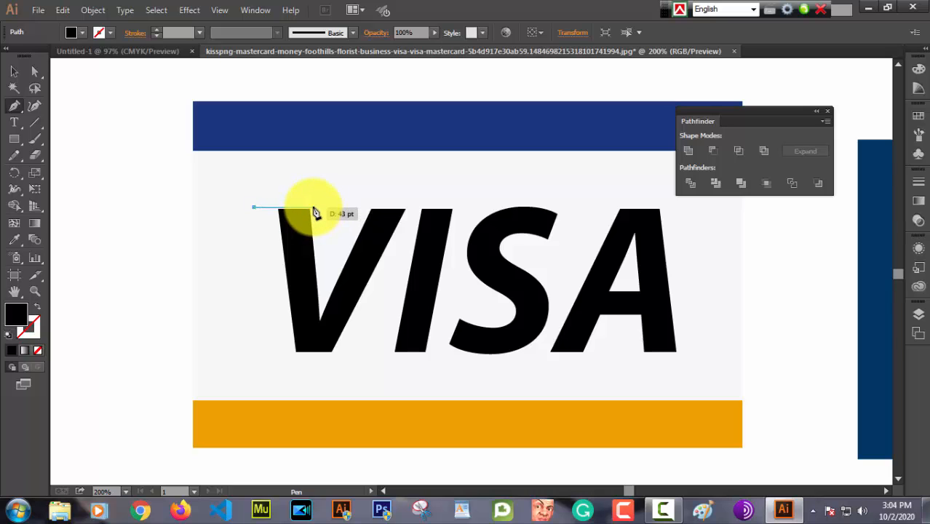
{"action": "left_click", "coordinate": [312, 207]}
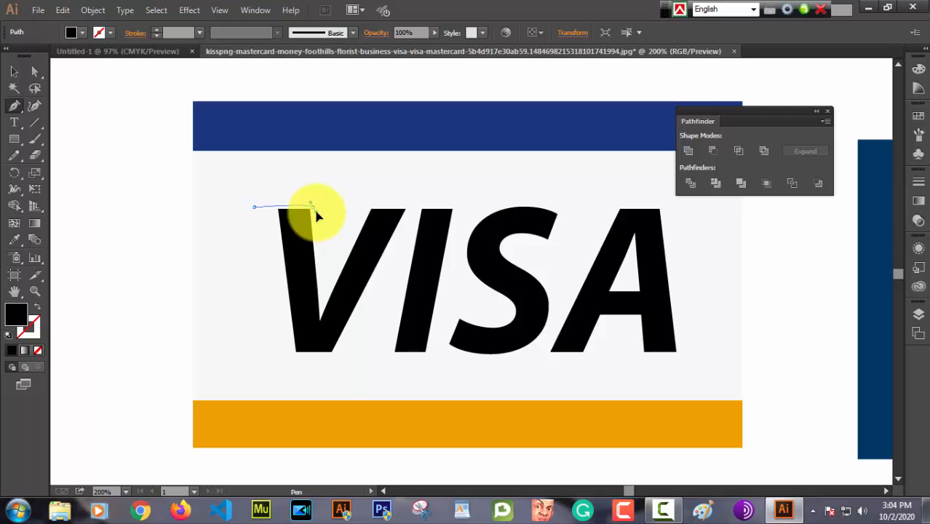
{"action": "left_click_drag", "start_coordinate": [312, 206], "coordinate": [319, 272]}
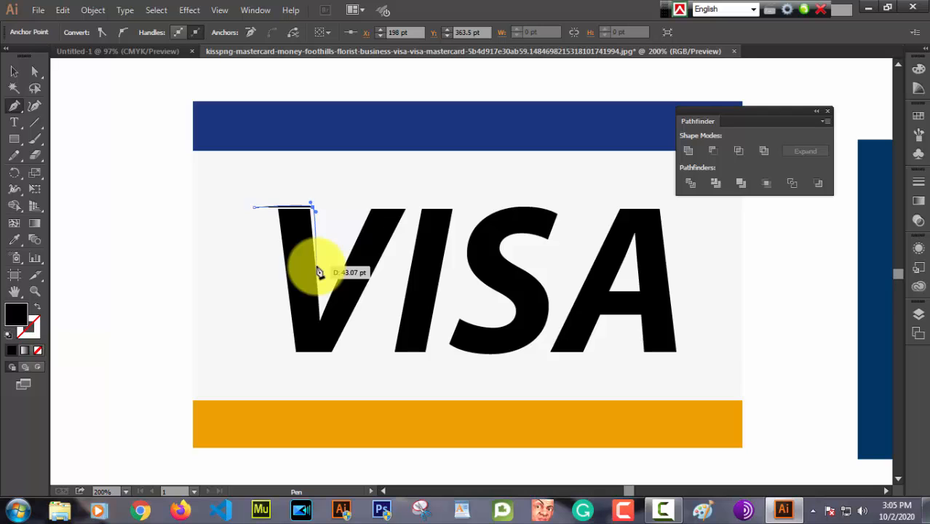
{"action": "left_click", "coordinate": [316, 267]}
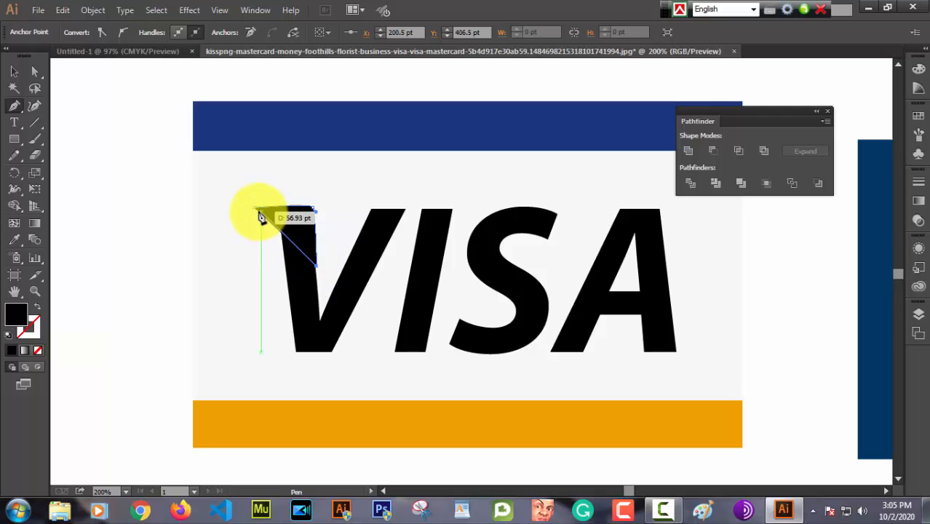
{"action": "left_click_drag", "start_coordinate": [254, 209], "coordinate": [188, 194]}
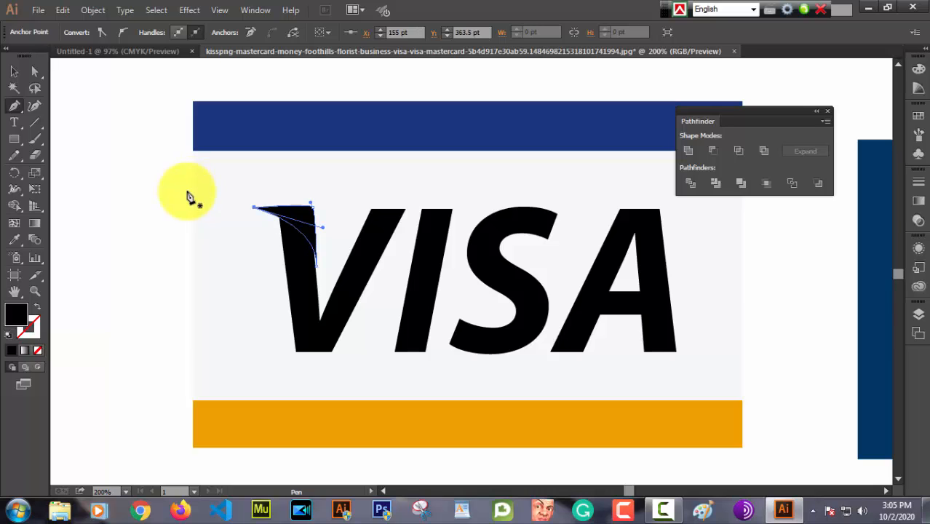
Step: Fill the pointed shape over the V's upper-left corner with the orange sampled from the card's lower band
{"action": "left_click", "coordinate": [13, 72]}
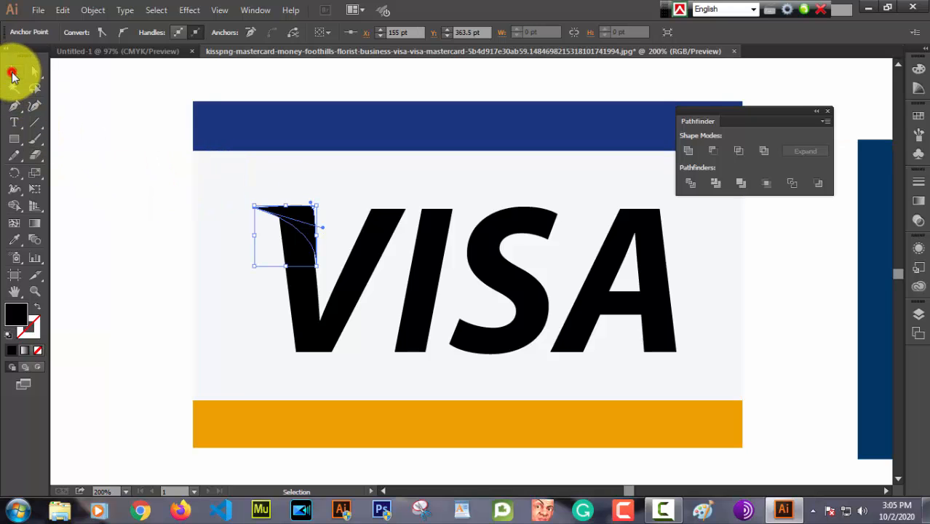
{"action": "left_click", "coordinate": [325, 207]}
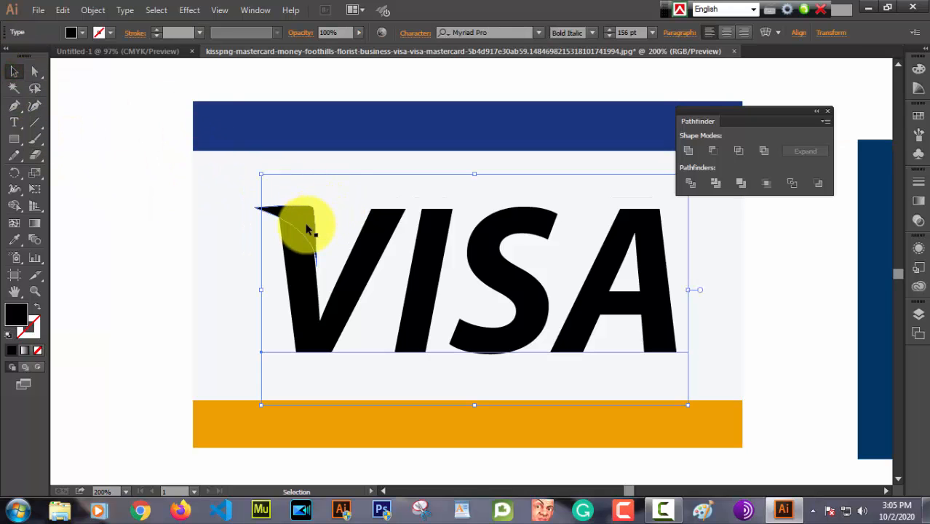
{"action": "left_click", "coordinate": [307, 228]}
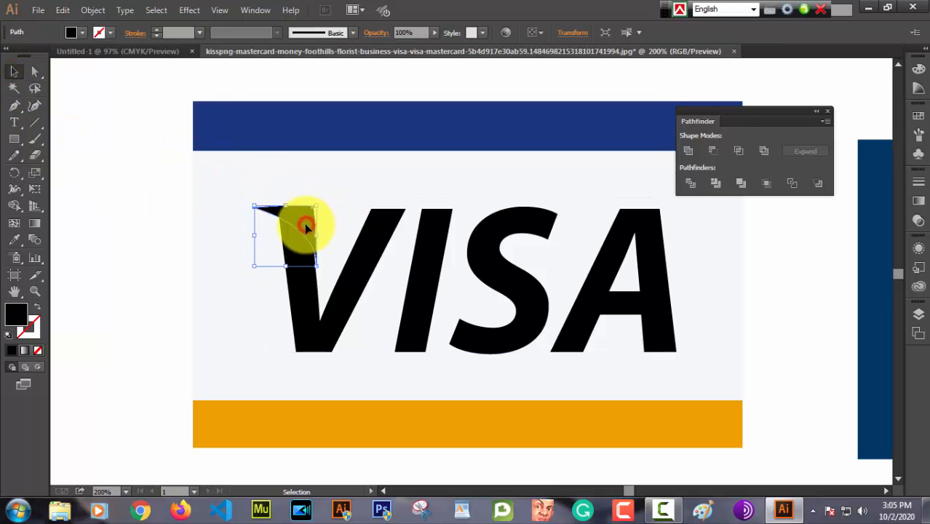
{"action": "left_click", "coordinate": [14, 241]}
{"action": "left_click", "coordinate": [311, 421]}
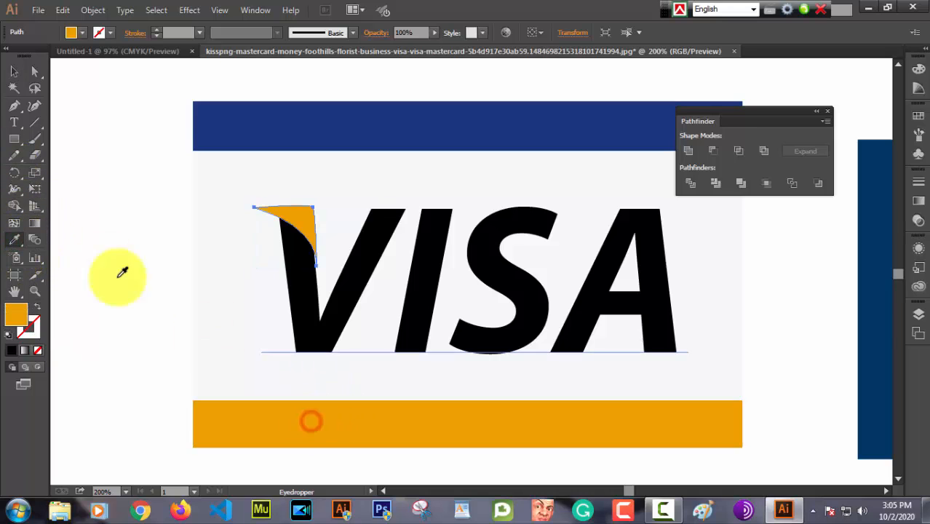
{"action": "left_click", "coordinate": [15, 71]}
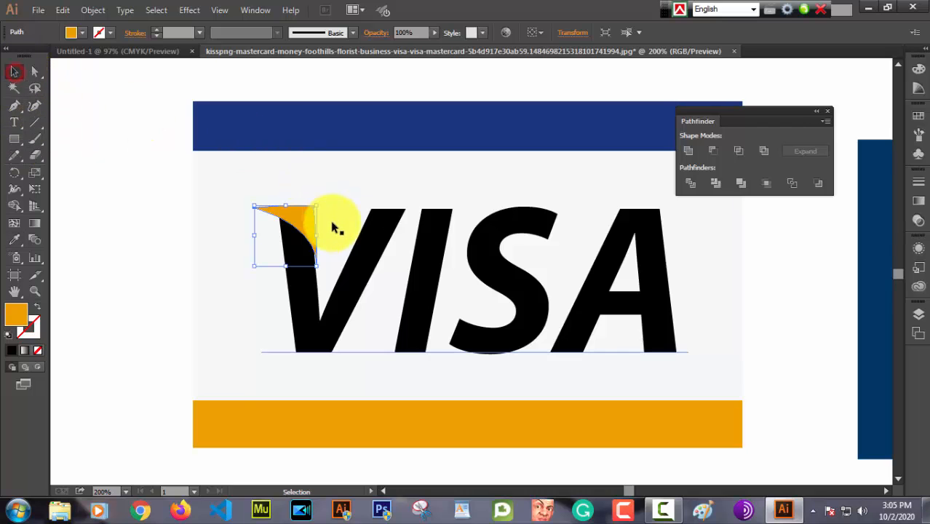
Step: Stretch the orange shape downward so its lower tip extends further along the inner edge of the V's left stroke
{"action": "left_click_drag", "start_coordinate": [286, 266], "coordinate": [290, 295]}
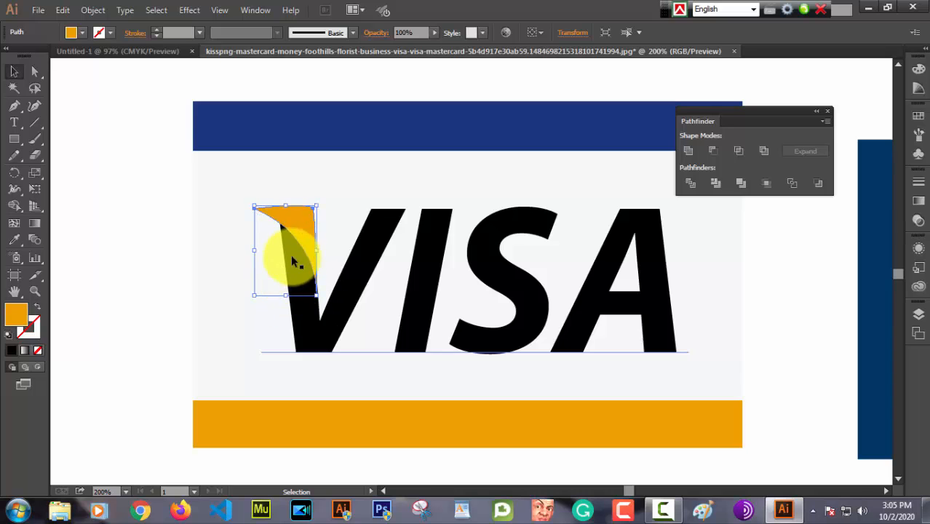
{"action": "left_click", "coordinate": [329, 238]}
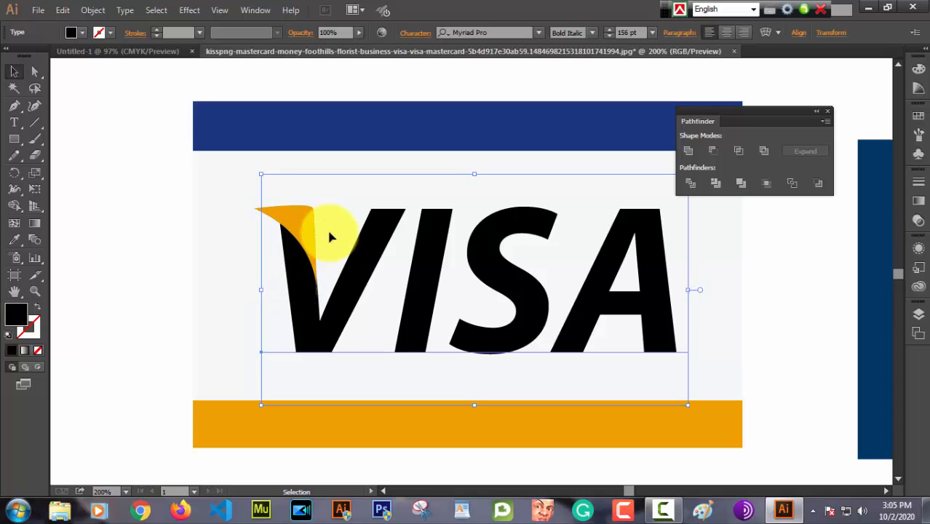
{"action": "left_click", "coordinate": [314, 243]}
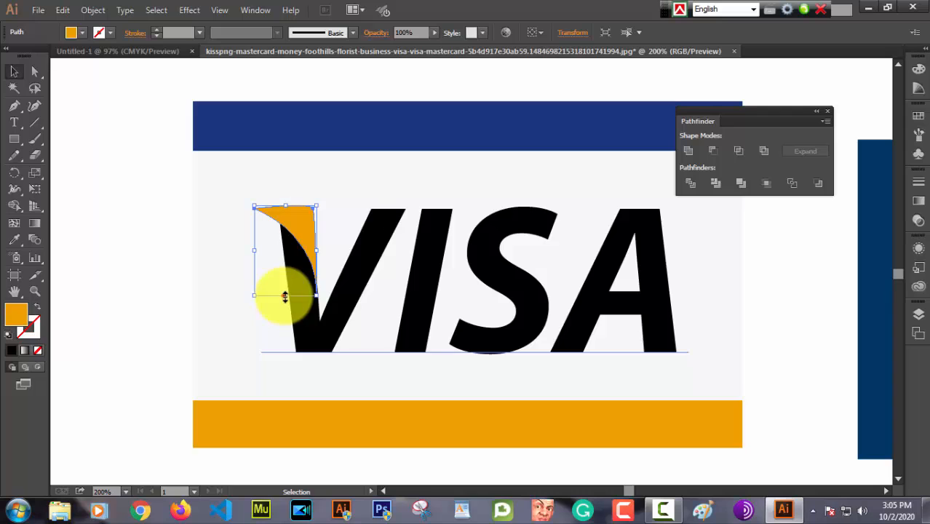
{"action": "left_click_drag", "start_coordinate": [284, 296], "coordinate": [287, 304]}
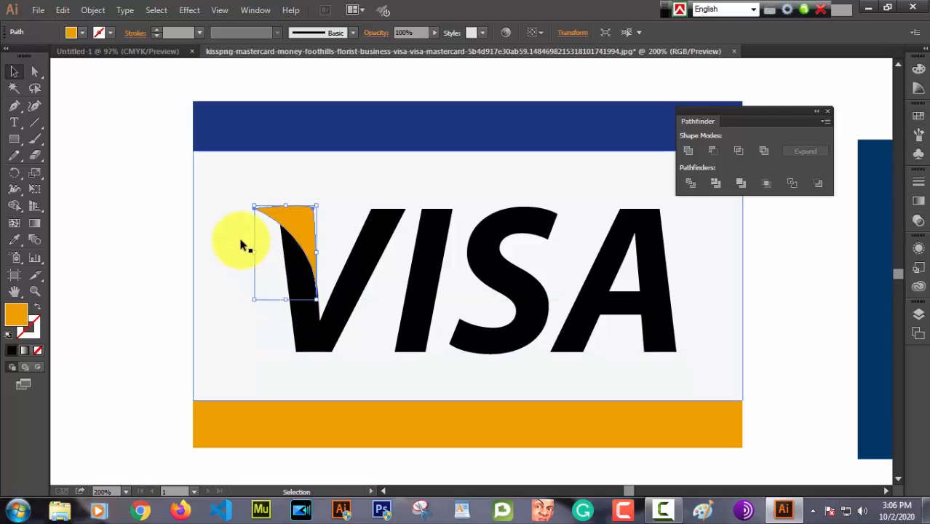
{"action": "left_click", "coordinate": [342, 198]}
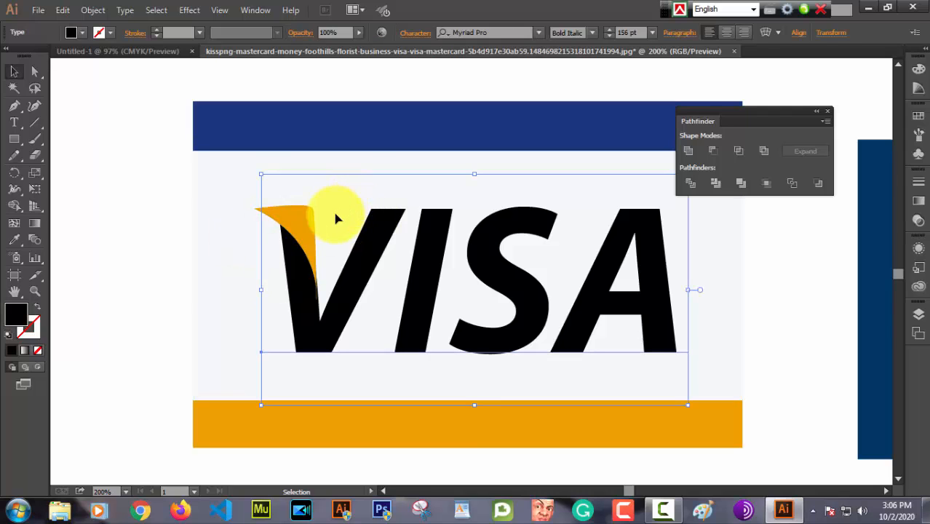
Step: Bring the orange shape to the front and rotate it slightly counterclockwise to follow the V's inner edge
{"action": "left_click", "coordinate": [306, 248]}
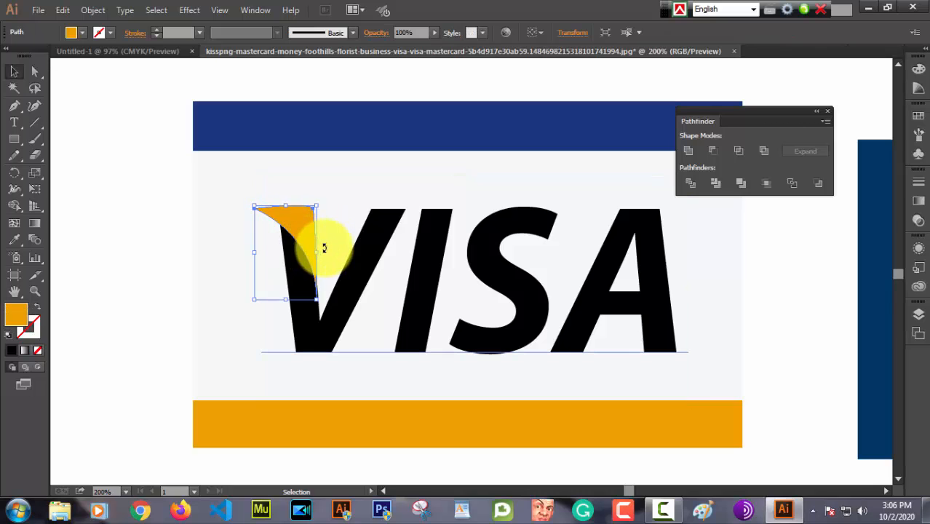
{"action": "key", "text": "ctrl+shift+bracketright"}
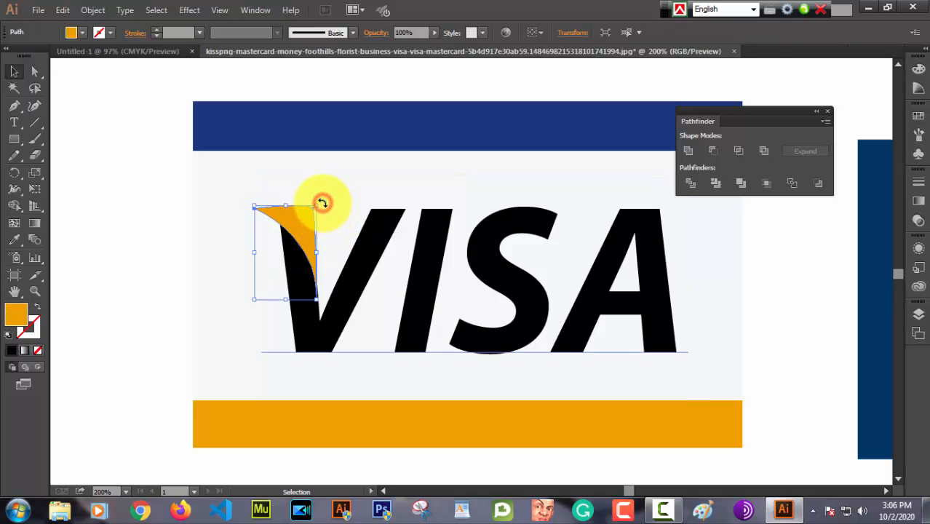
{"action": "left_click_drag", "start_coordinate": [322, 203], "coordinate": [323, 203]}
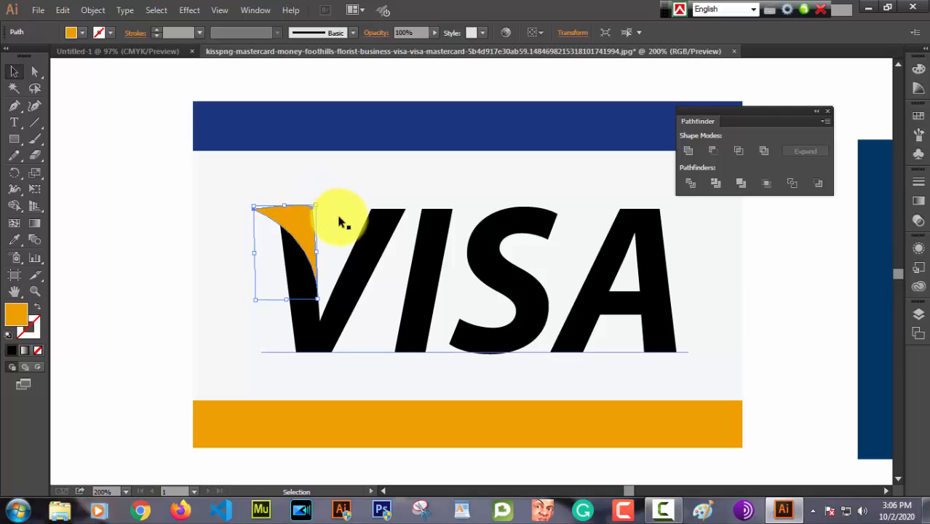
{"action": "left_click", "coordinate": [338, 213]}
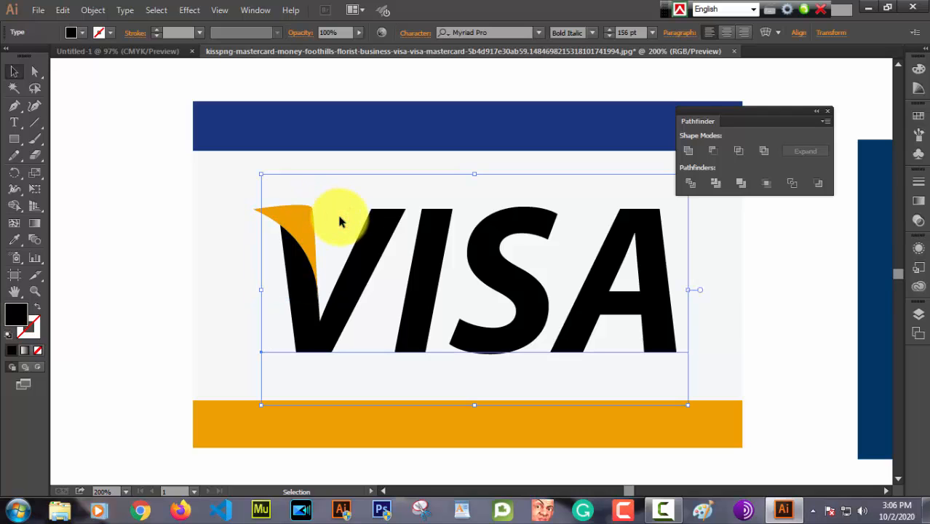
{"action": "left_click", "coordinate": [306, 230]}
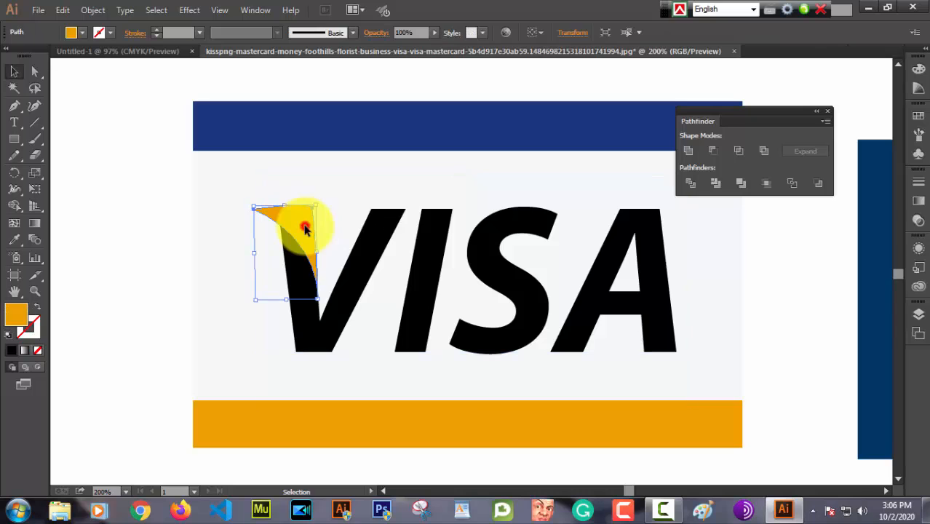
Step: Fill the VISA lettering with the blue sampled from the lettering of the reference VISA card, and deselect it
{"action": "left_click", "coordinate": [334, 201]}
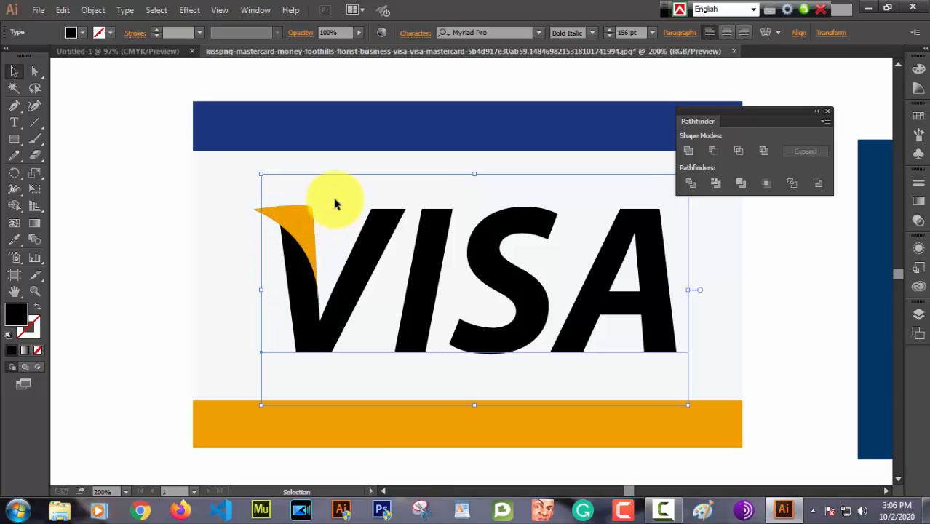
{"action": "key", "text": "a"}
{"action": "key", "text": "ctrl+minus"}
{"action": "key", "text": "ctrl+minus"}
{"action": "key", "text": "ctrl+minus"}
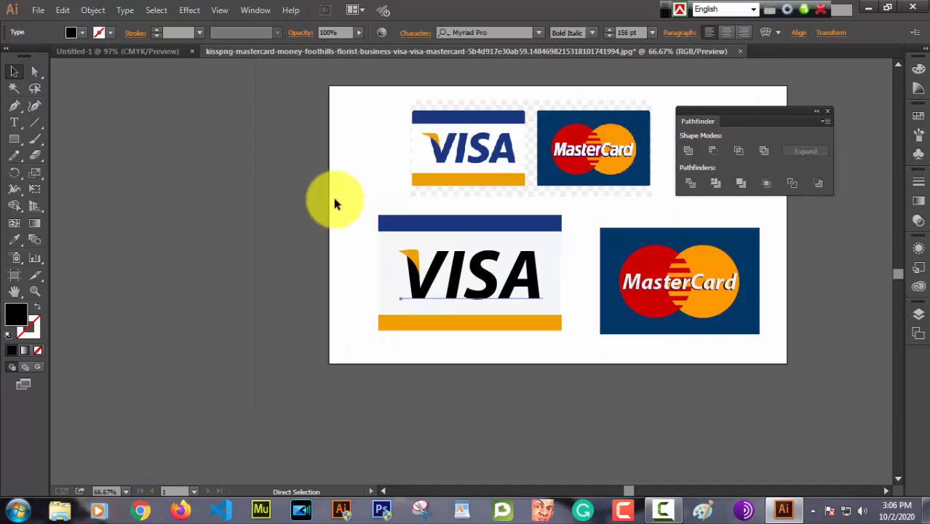
{"action": "key", "text": "v"}
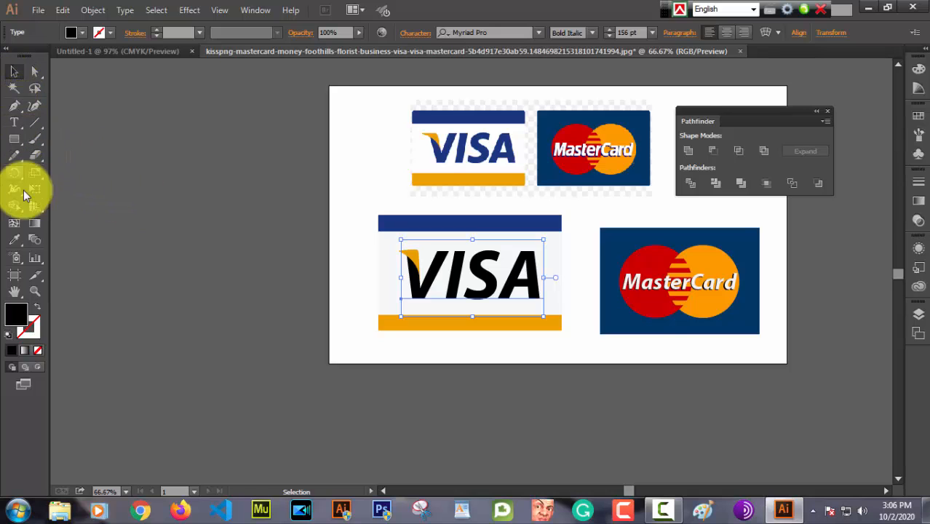
{"action": "left_click", "coordinate": [14, 242]}
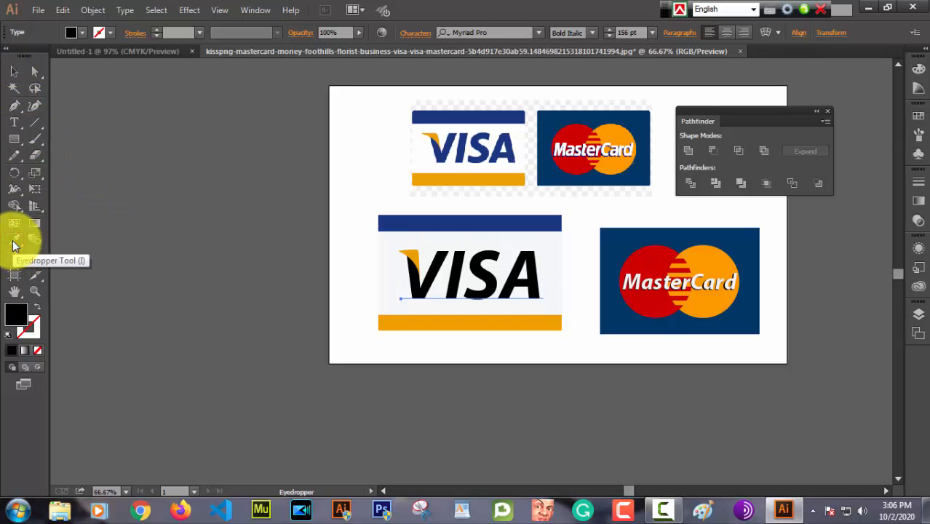
{"action": "left_click", "coordinate": [484, 149]}
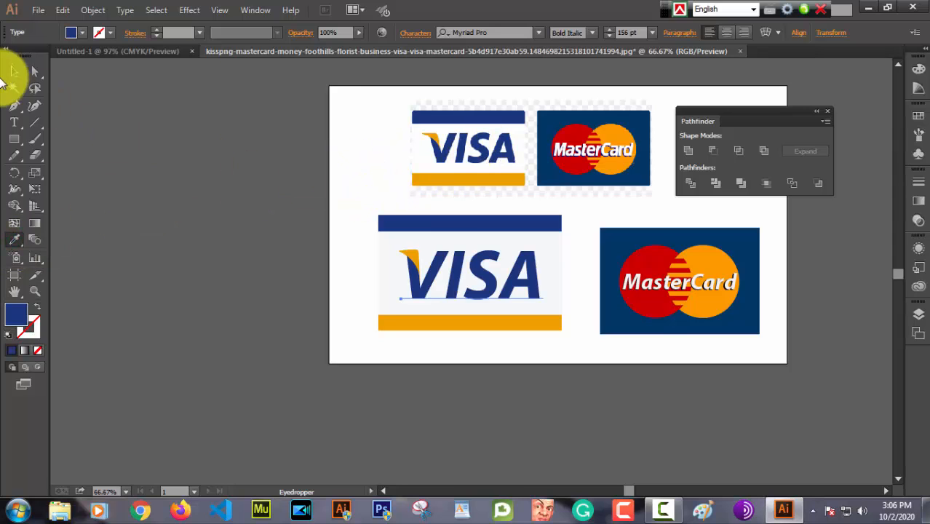
{"action": "left_click", "coordinate": [14, 71]}
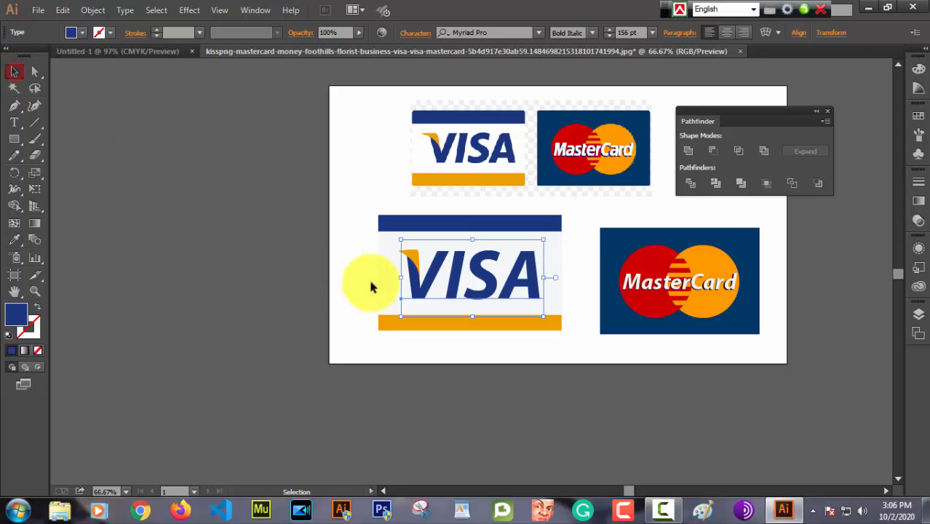
{"action": "left_click", "coordinate": [586, 353]}
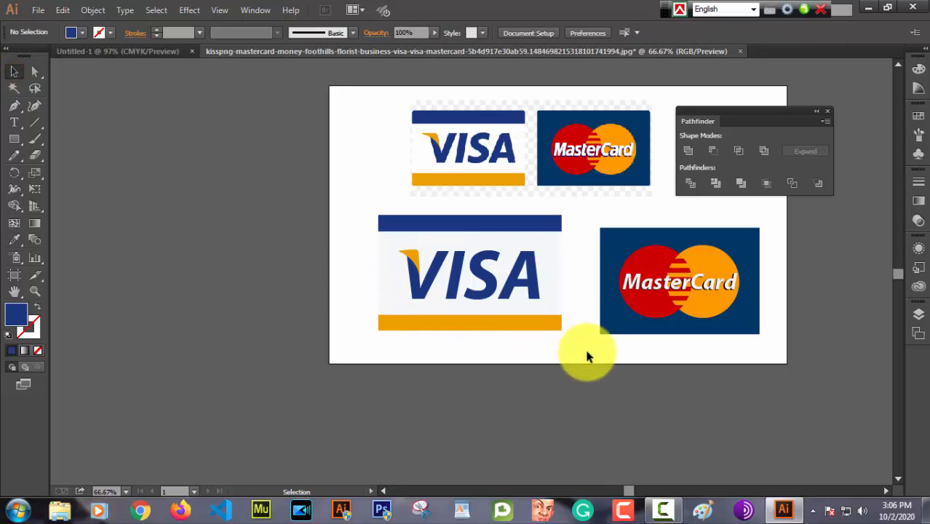
Step: Examine the recreated VISA and MasterCard cards up close and compare them with the reference image above
{"action": "key", "text": "ctrl+plus"}
{"action": "key", "text": "ctrl+plus"}
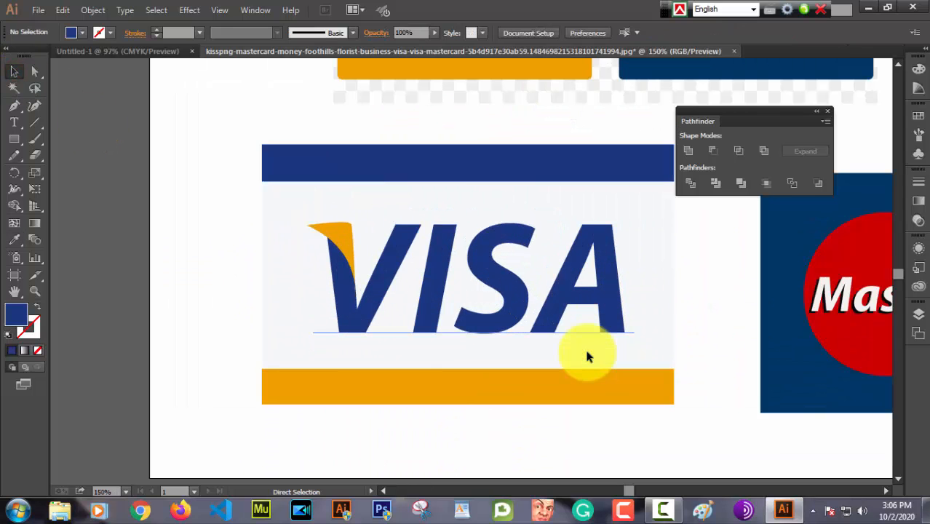
{"action": "scroll", "coordinate": [588, 356], "scroll_direction": "right", "scroll_amount": 3}
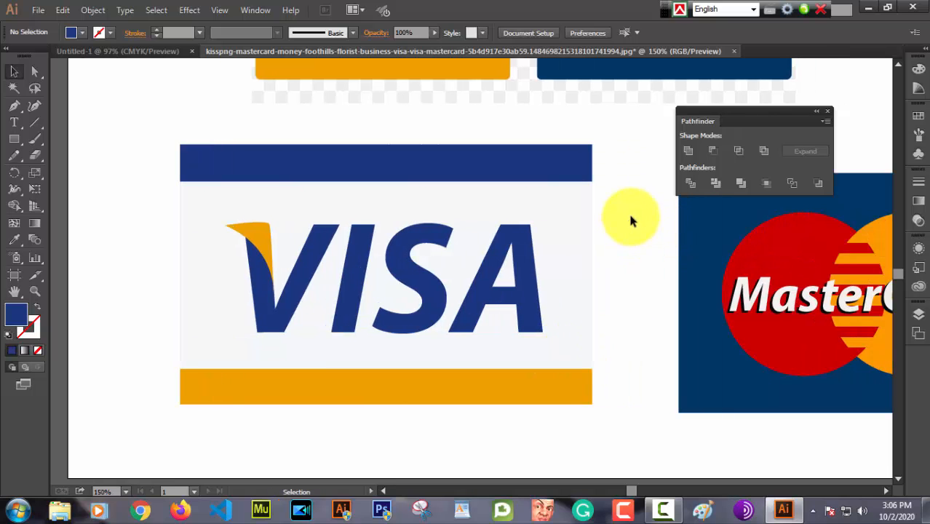
{"action": "left_click_drag", "start_coordinate": [633, 217], "coordinate": [552, 188]}
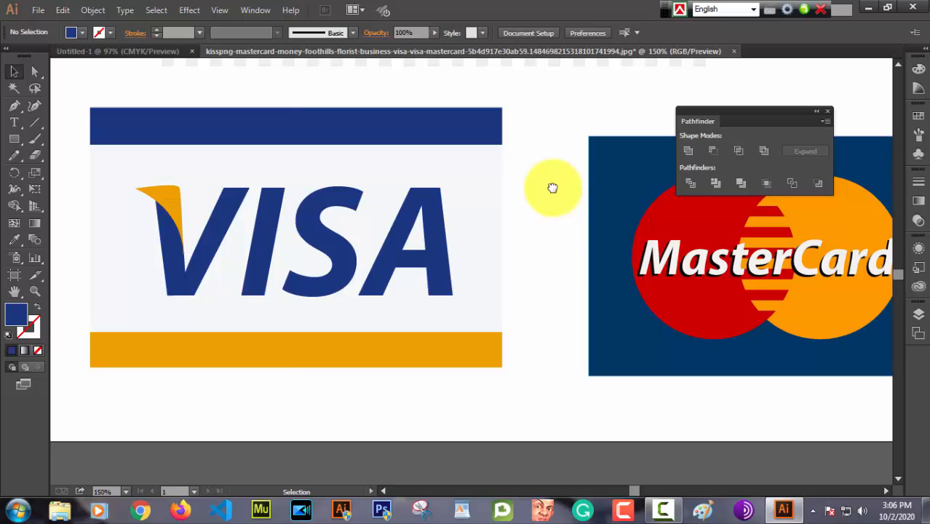
{"action": "key", "text": "ctrl+minus"}
{"action": "key", "text": "ctrl+minus"}
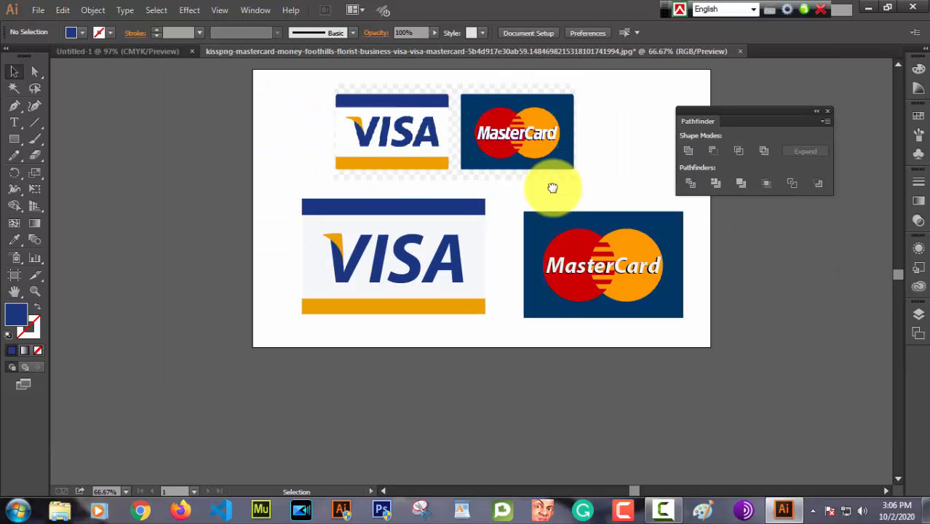
{"action": "key", "text": "ctrl+plus"}
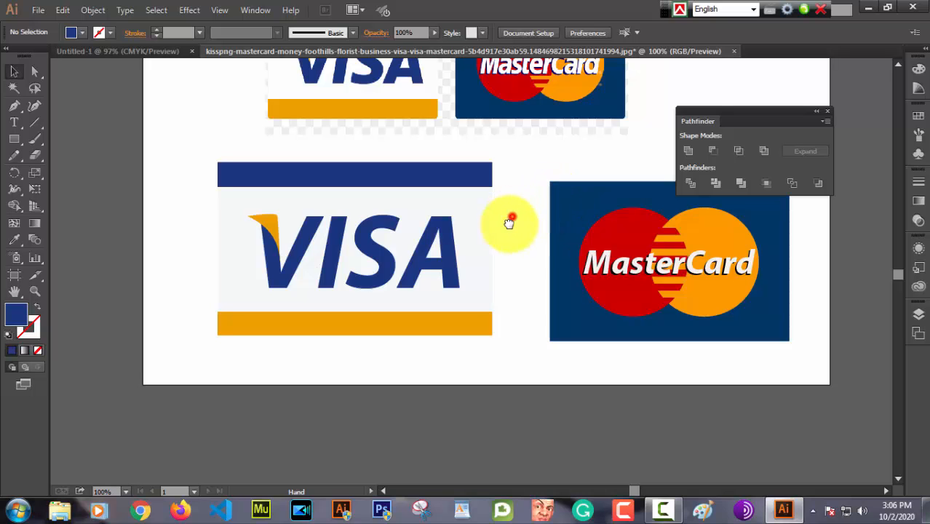
{"action": "left_click_drag", "start_coordinate": [509, 218], "coordinate": [495, 290]}
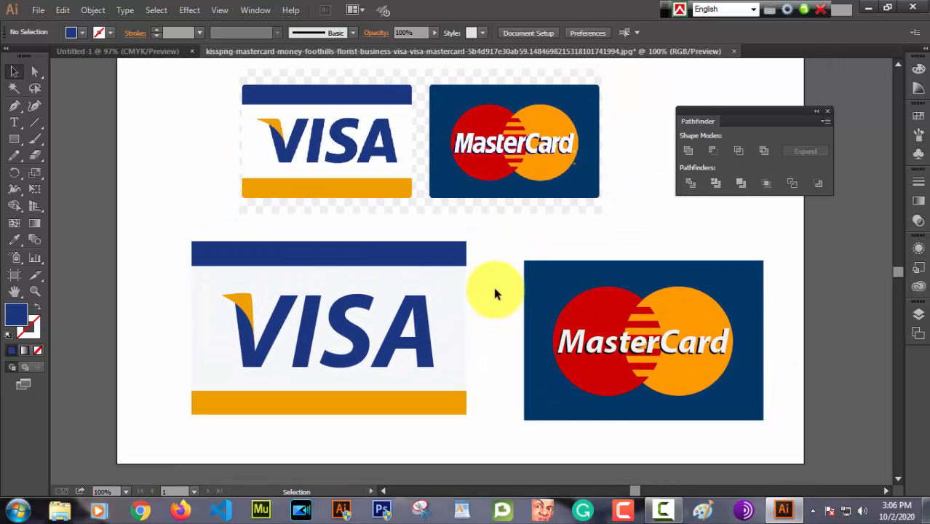
Step: Group all parts of the recreated VISA card, including its bands, background, lettering and orange accent
{"action": "left_click", "coordinate": [13, 73]}
{"action": "left_click_drag", "start_coordinate": [161, 216], "coordinate": [484, 419]}
{"action": "right_click", "coordinate": [312, 327]}
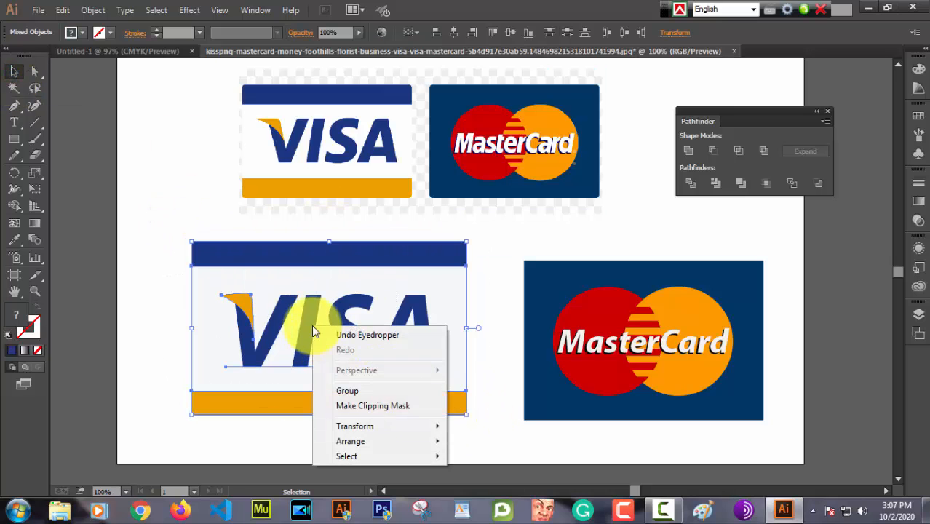
{"action": "left_click", "coordinate": [353, 392]}
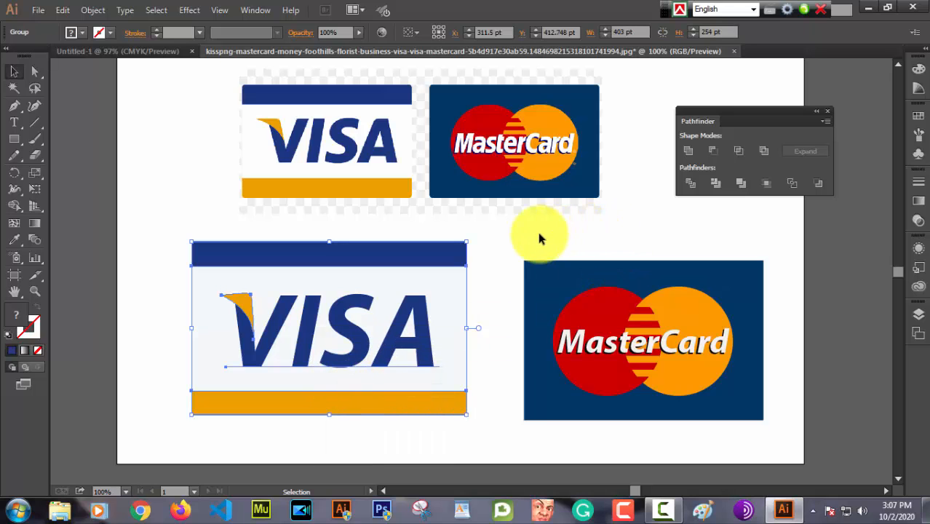
Step: Group all parts of the recreated MasterCard card and deselect it
{"action": "left_click_drag", "start_coordinate": [534, 232], "coordinate": [704, 430]}
{"action": "right_click", "coordinate": [615, 348]}
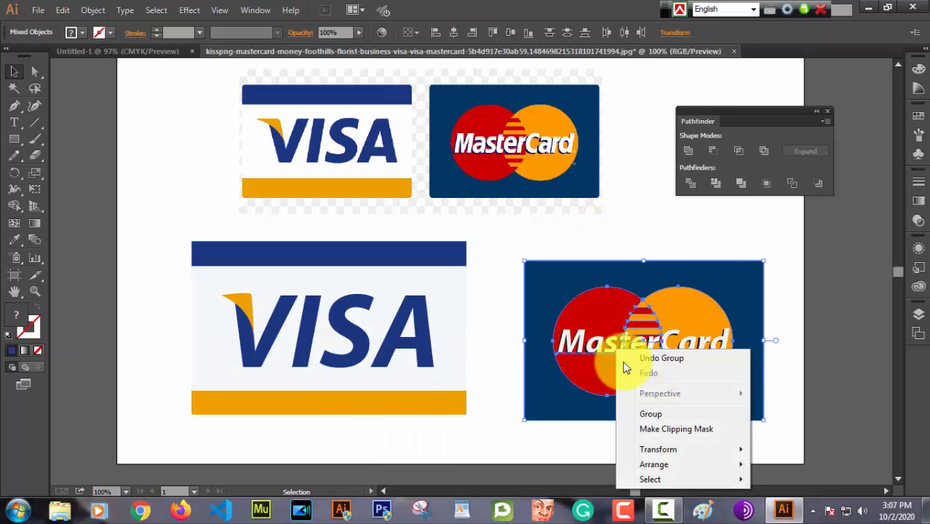
{"action": "left_click", "coordinate": [654, 413]}
{"action": "left_click", "coordinate": [616, 221]}
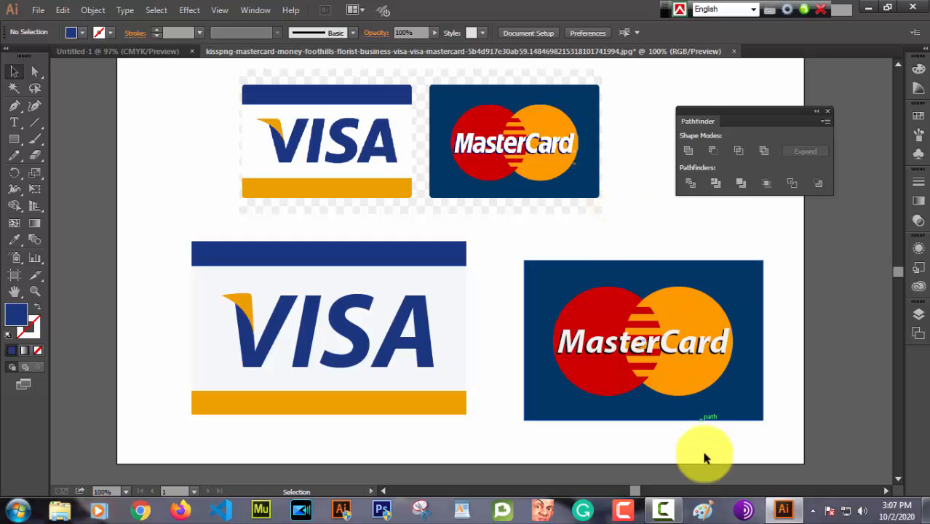
{"action": "left_click", "coordinate": [664, 510]}
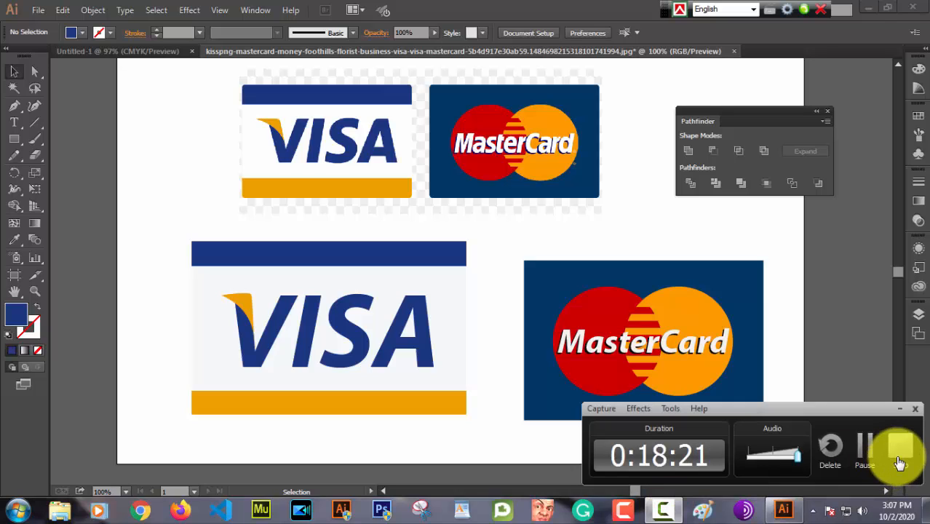